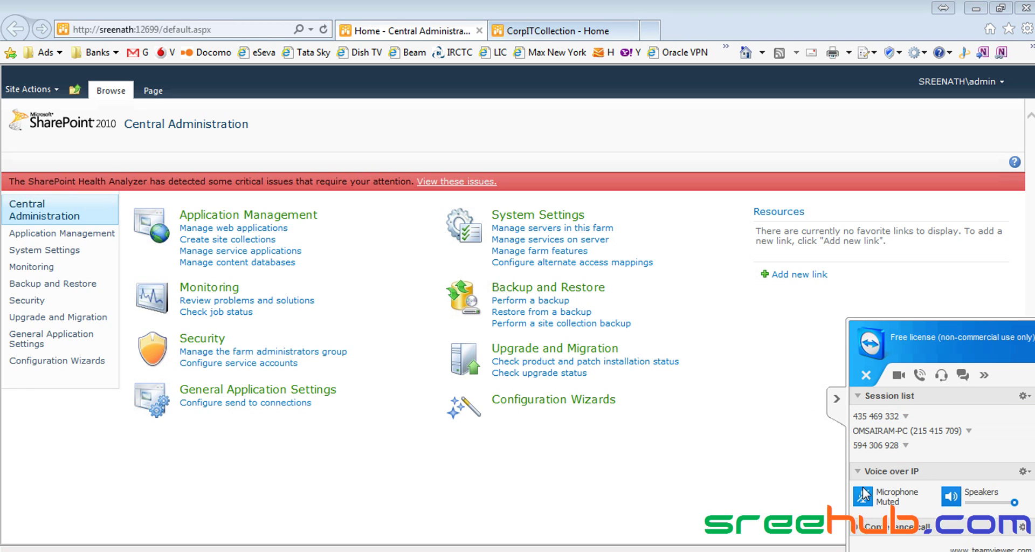
Step: Collapse the TeamViewer session panel and bring up the CorpITCollection home page
{"action": "left_click", "coordinate": [836, 398]}
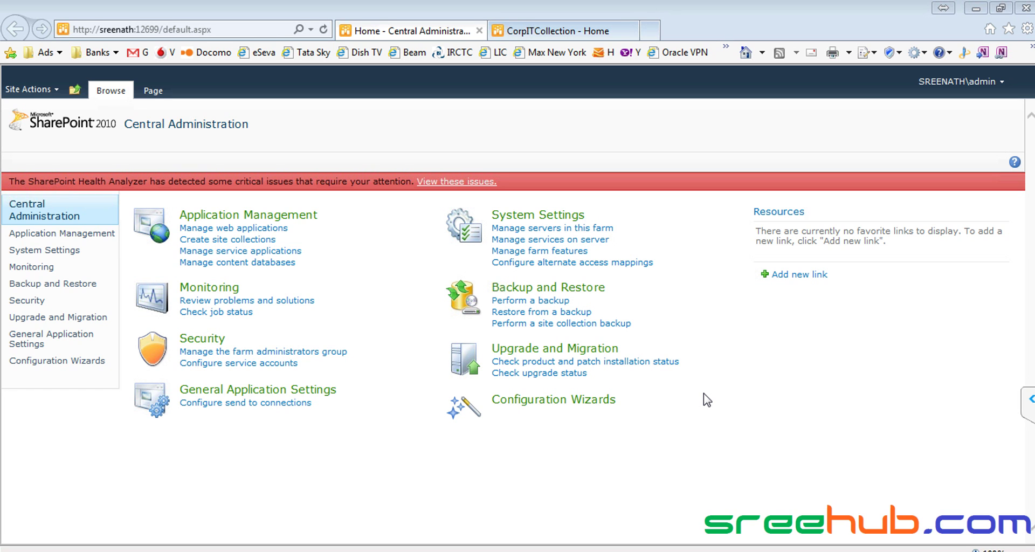
{"action": "left_click", "coordinate": [548, 33]}
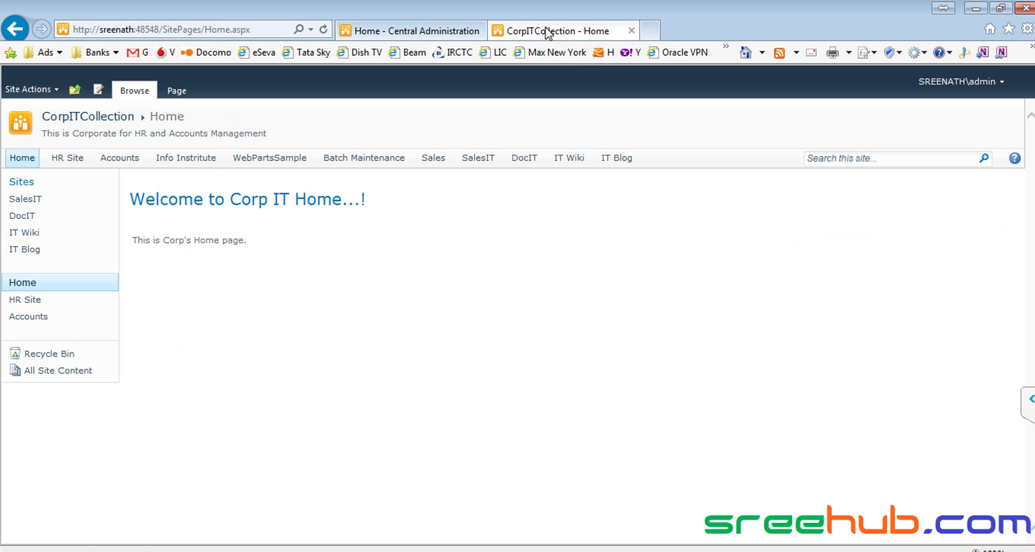
{"action": "left_click", "coordinate": [96, 117]}
Step: Switch to Usecase1.cs in Notepad++ and insert an indented line "SVN" above the Blogs heading, with blank lines before it
{"action": "left_click", "coordinate": [573, 550]}
{"action": "key", "text": "ctrl+Home"}
{"action": "key", "text": "Return"}
{"action": "key", "text": "Return"}
{"action": "key", "text": "Return"}
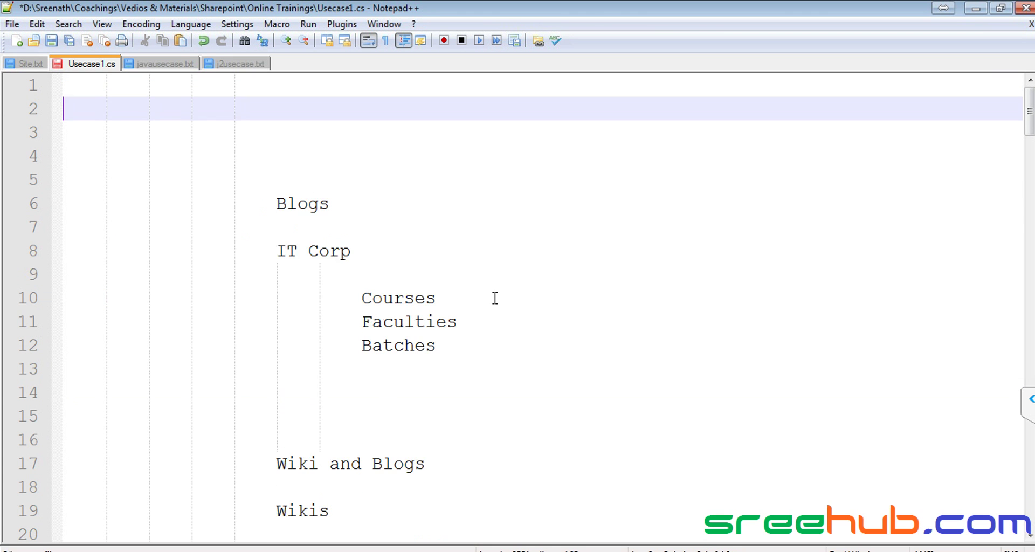
{"action": "key", "text": "Tab"}
{"action": "key", "text": "Tab"}
{"action": "key", "text": "Tab"}
{"action": "key", "text": "Tab"}
{"action": "key", "text": "Tab"}
{"action": "type", "text": "SVN"}
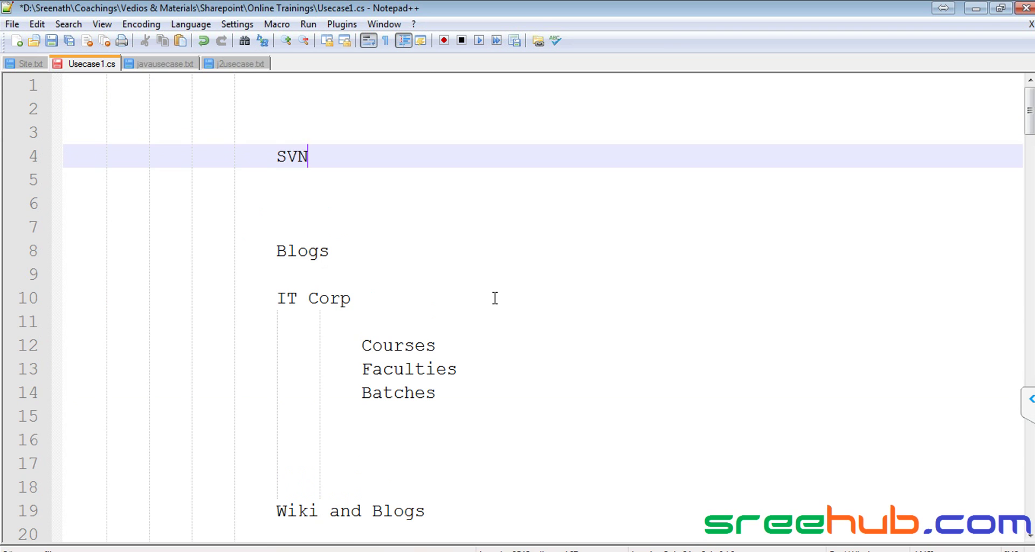
Step: Add the lines "TFS - VSTS" and "Perforce" below SVN at the same indentation
{"action": "key", "text": "Return"}
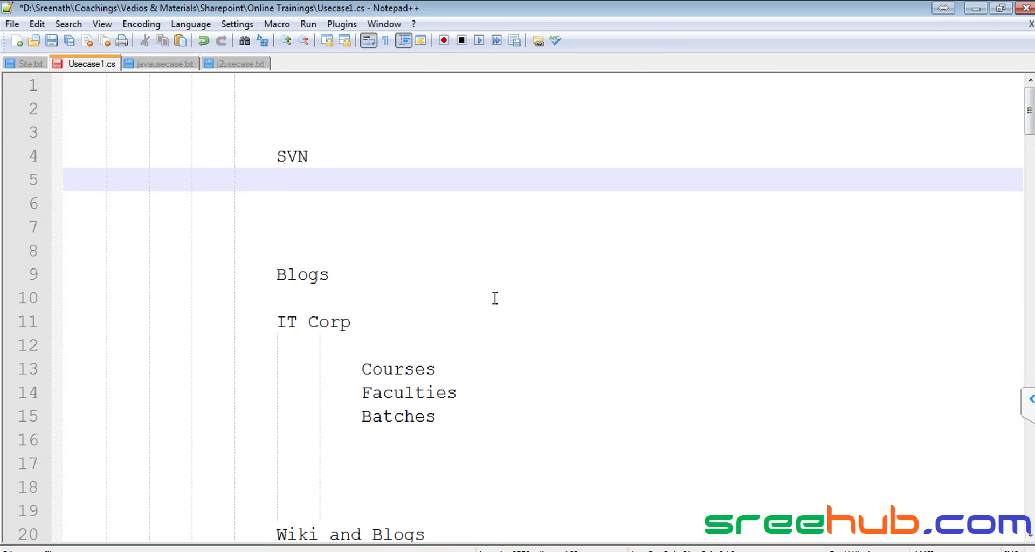
{"action": "type", "text": "TFS"}
{"action": "key", "text": "Return"}
{"action": "type", "text": "Perforce"}
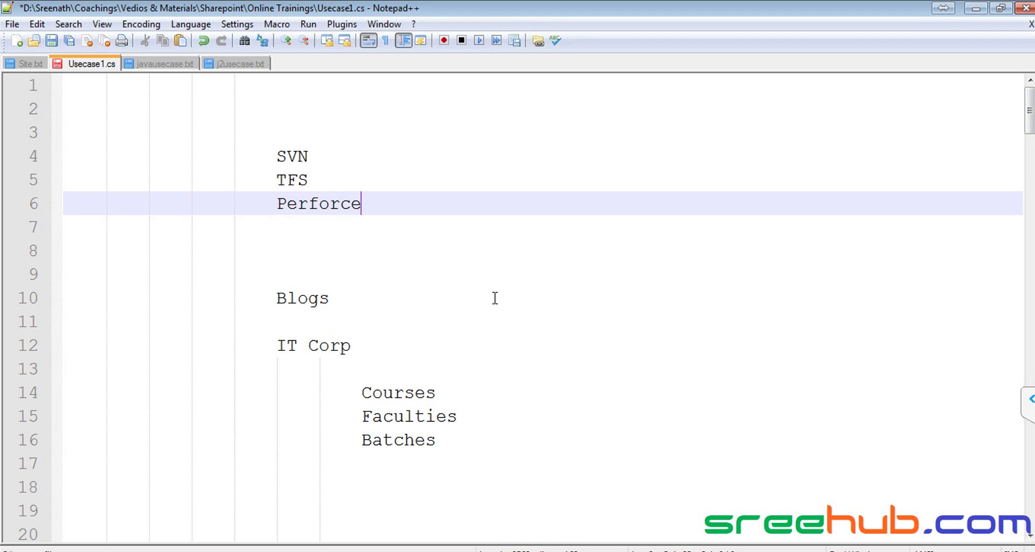
{"action": "key", "text": "Up"}
{"action": "type", "text": "- VSTS"}
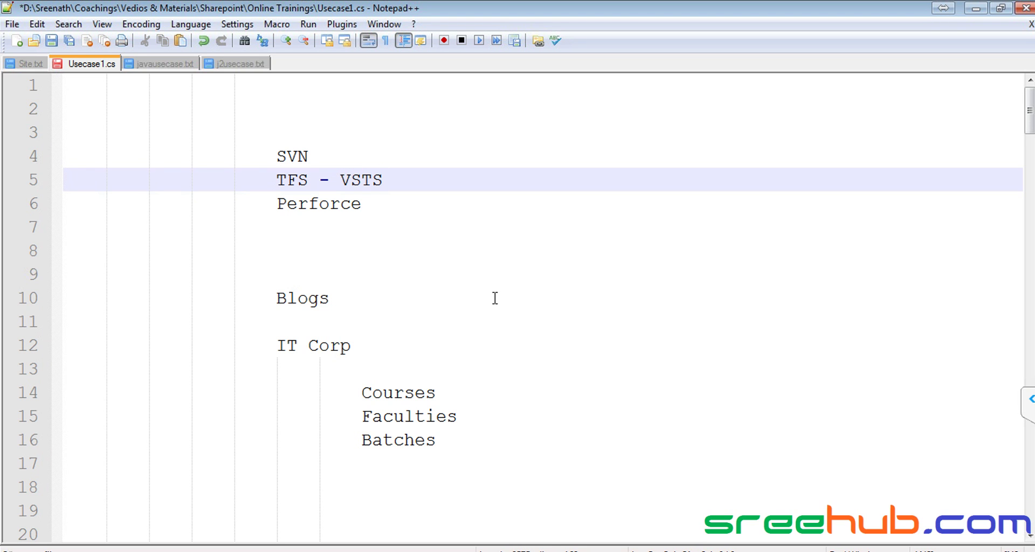
Step: Highlight the SVN, TFS - VSTS and Perforce lines to point out the list of version control tools
{"action": "key", "text": "Down"}
{"action": "key", "text": "shift+Up"}
{"action": "key", "text": "shift+Up"}
{"action": "key", "text": "shift+Home"}
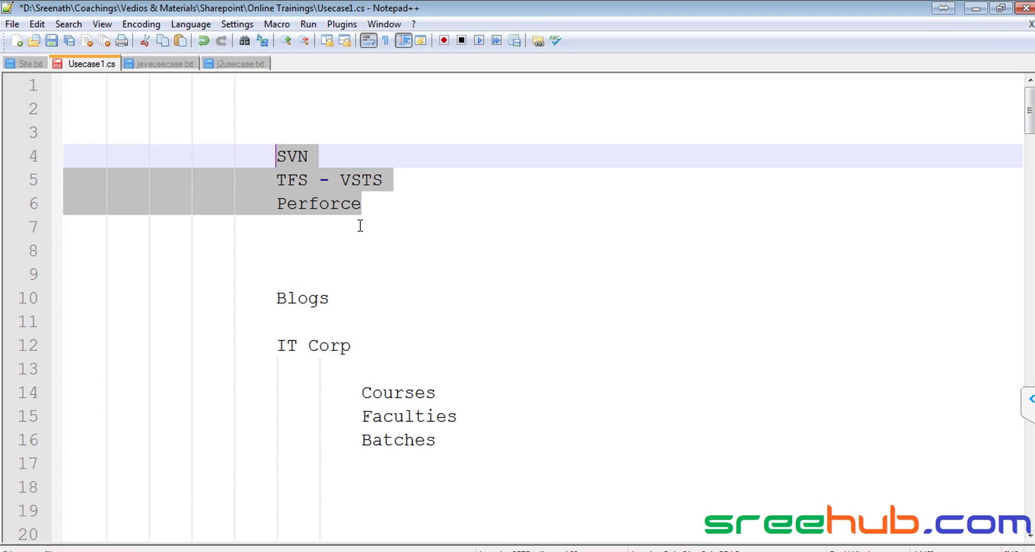
{"action": "left_click", "coordinate": [352, 180]}
{"action": "left_click_drag", "start_coordinate": [356, 204], "coordinate": [45, 155]}
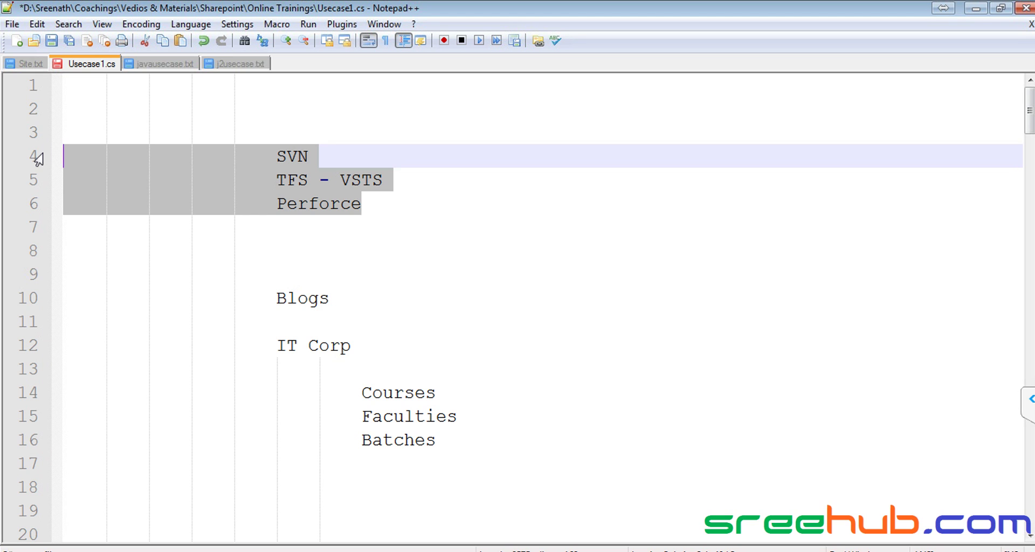
{"action": "left_click_drag", "start_coordinate": [367, 202], "coordinate": [54, 158]}
{"action": "left_click", "coordinate": [395, 212]}
{"action": "left_click_drag", "start_coordinate": [395, 212], "coordinate": [51, 159]}
{"action": "left_click", "coordinate": [346, 187]}
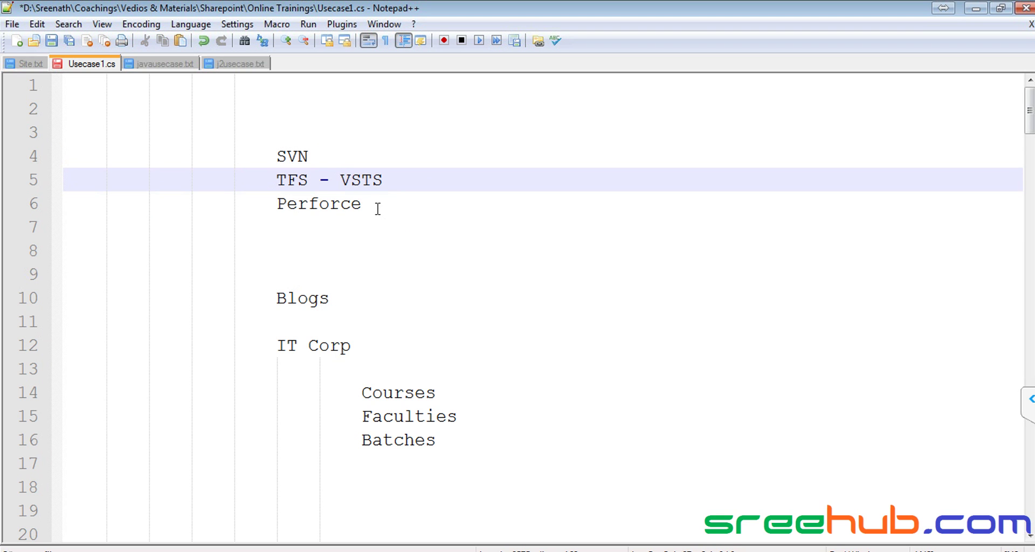
{"action": "left_click", "coordinate": [369, 204]}
{"action": "left_click_drag", "start_coordinate": [370, 204], "coordinate": [55, 161]}
{"action": "left_click", "coordinate": [251, 179]}
Step: Switch back to SharePoint Central Administration in the browser and open its site permissions
{"action": "left_click", "coordinate": [109, 511]}
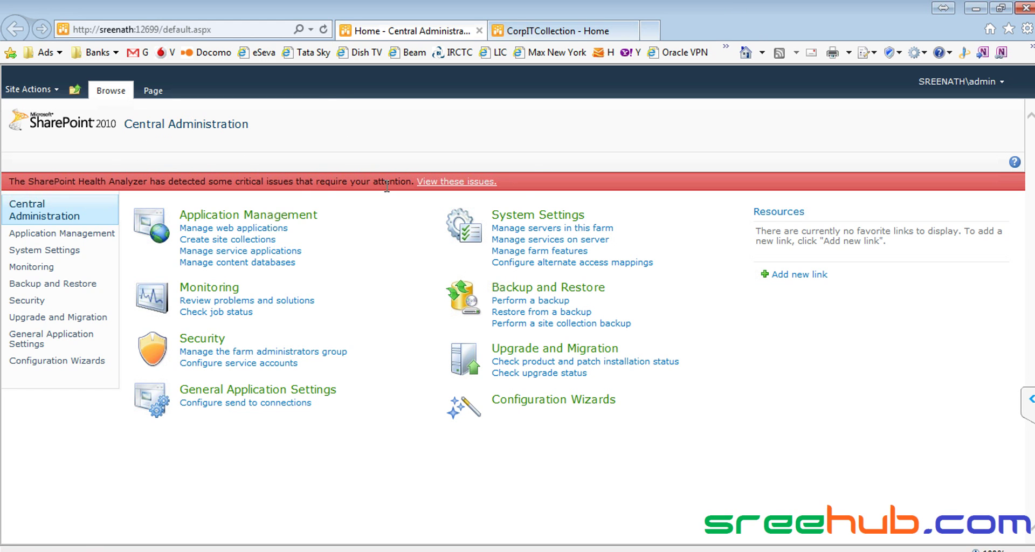
{"action": "left_click", "coordinate": [30, 90]}
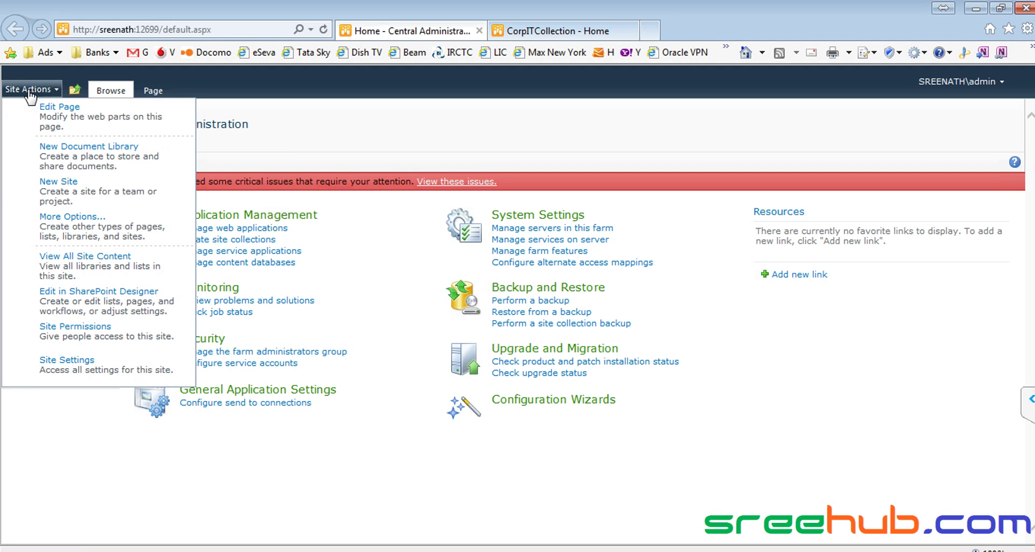
{"action": "left_click", "coordinate": [92, 340]}
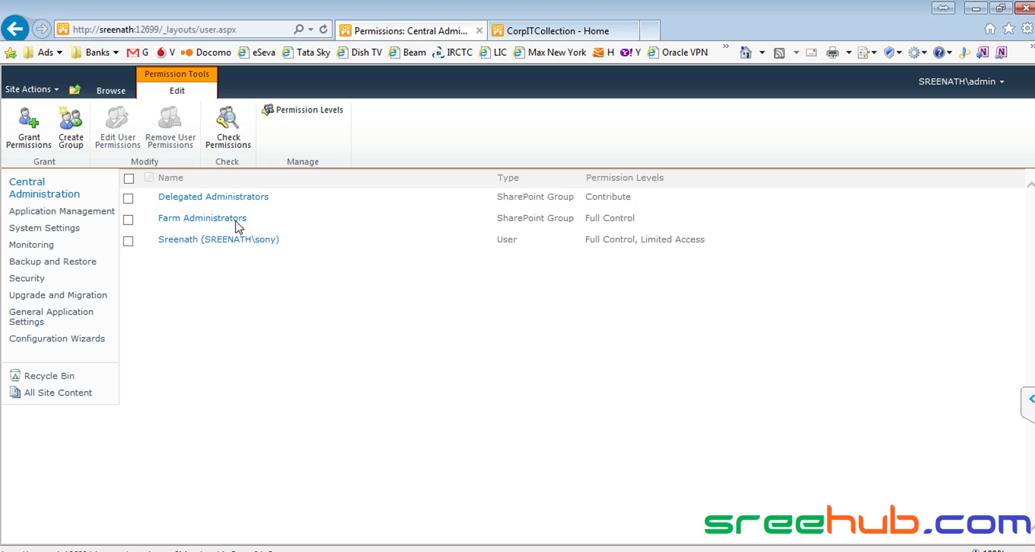
Step: Review the permission levels of the Delegated Administrators and Farm Administrators groups, glancing at the CorpITCollection site as well
{"action": "left_click_drag", "start_coordinate": [256, 221], "coordinate": [153, 224]}
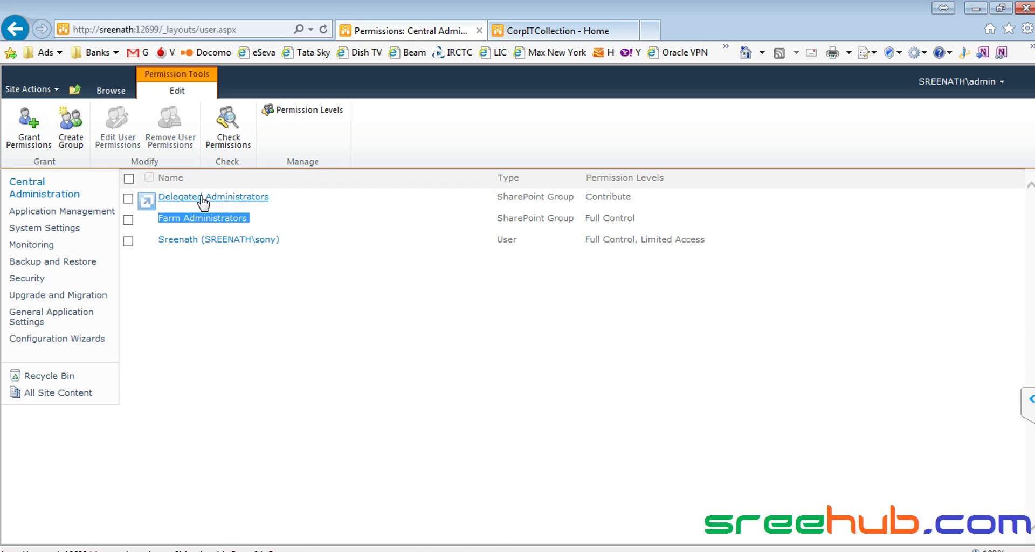
{"action": "left_click", "coordinate": [240, 368]}
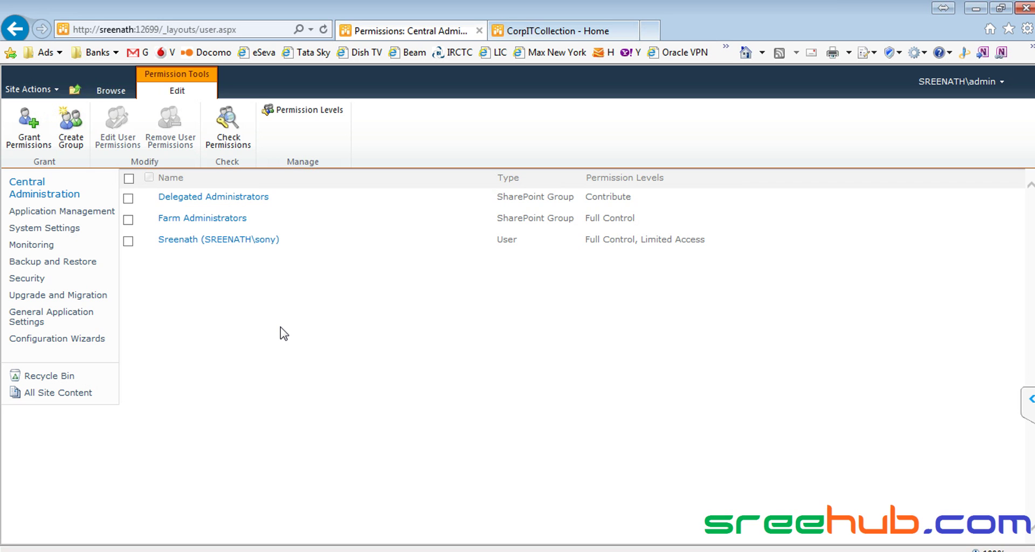
{"action": "left_click_drag", "start_coordinate": [642, 198], "coordinate": [584, 197]}
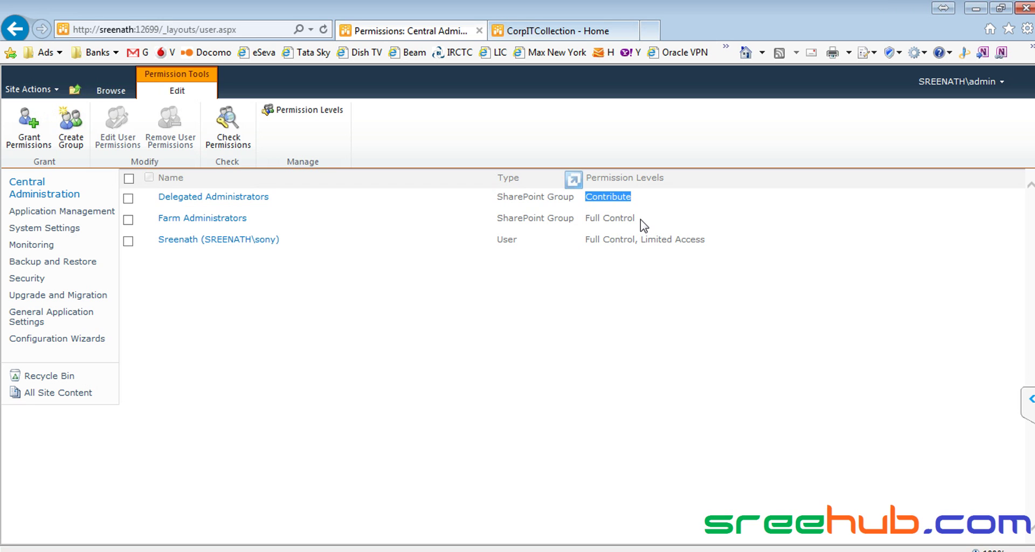
{"action": "left_click_drag", "start_coordinate": [641, 220], "coordinate": [585, 220]}
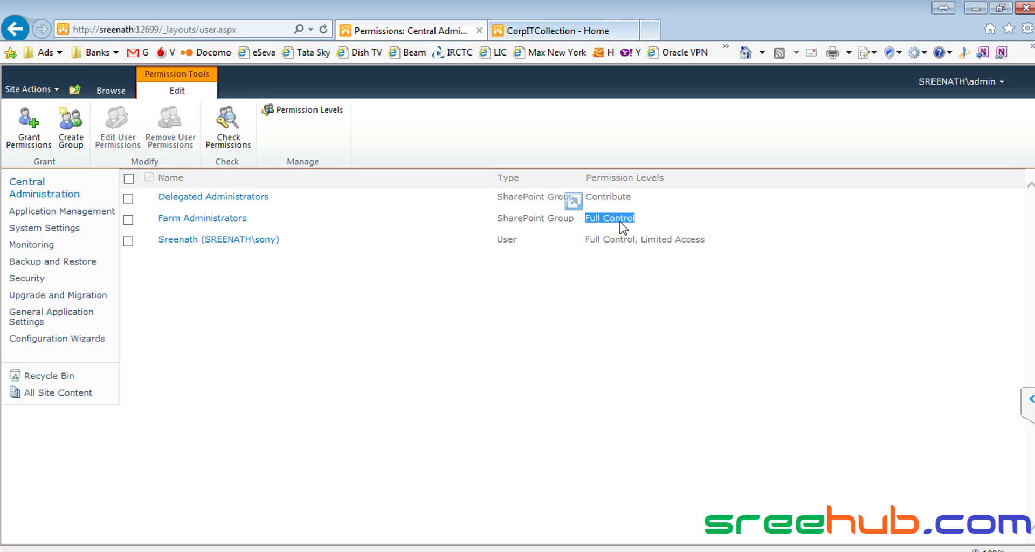
{"action": "left_click", "coordinate": [594, 221]}
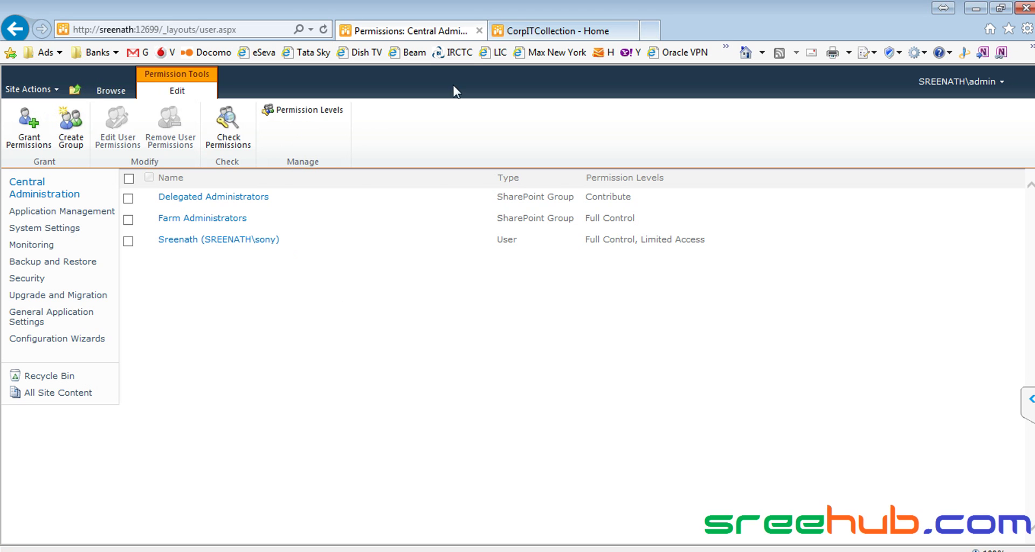
{"action": "left_click", "coordinate": [526, 35]}
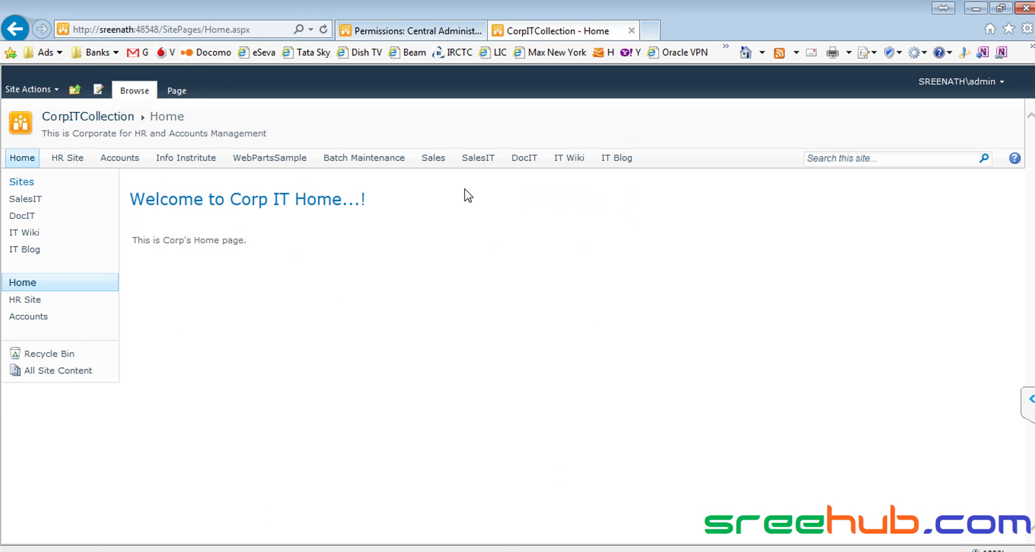
{"action": "left_click", "coordinate": [428, 31]}
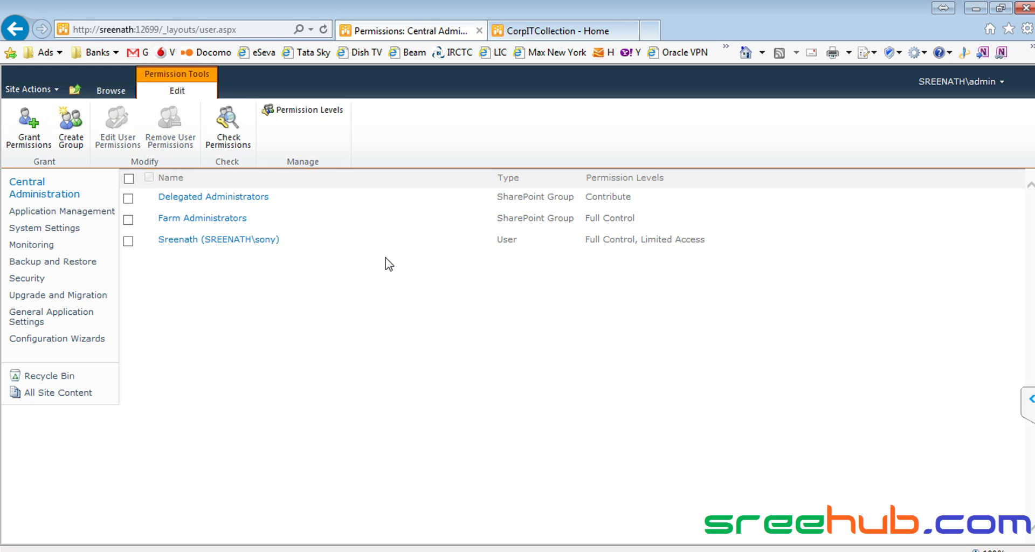
Step: Launch Internet Information Services (IIS) Manager and expand the server's list of sites
{"action": "key", "text": "super+r"}
{"action": "type", "text": "ine"}
{"action": "key", "text": "Down"}
{"action": "key", "text": "Return"}
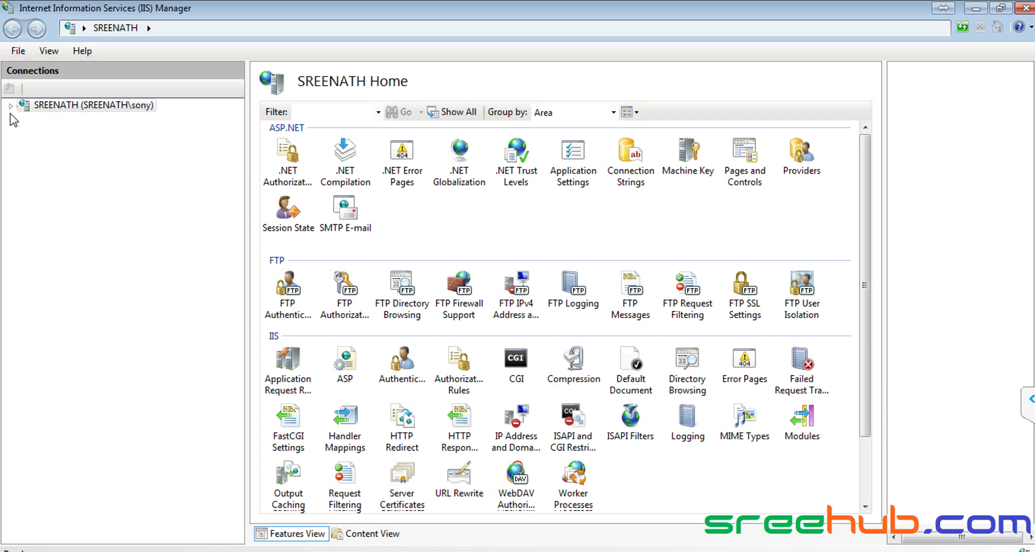
{"action": "left_click", "coordinate": [26, 132]}
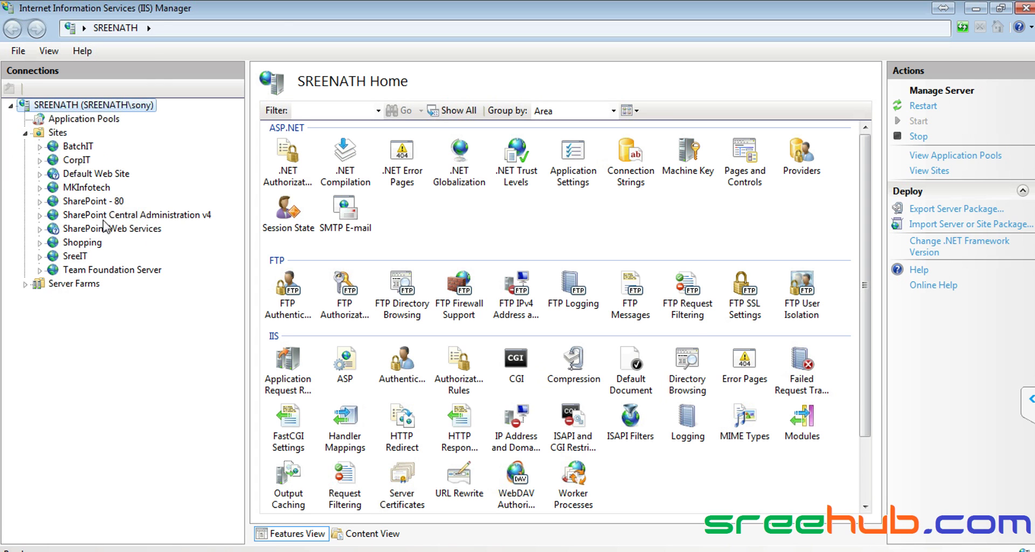
Step: Look through the SharePoint Central Administration v4, CorpIT and SharePoint - 80 sites in IIS Manager
{"action": "left_click", "coordinate": [111, 218]}
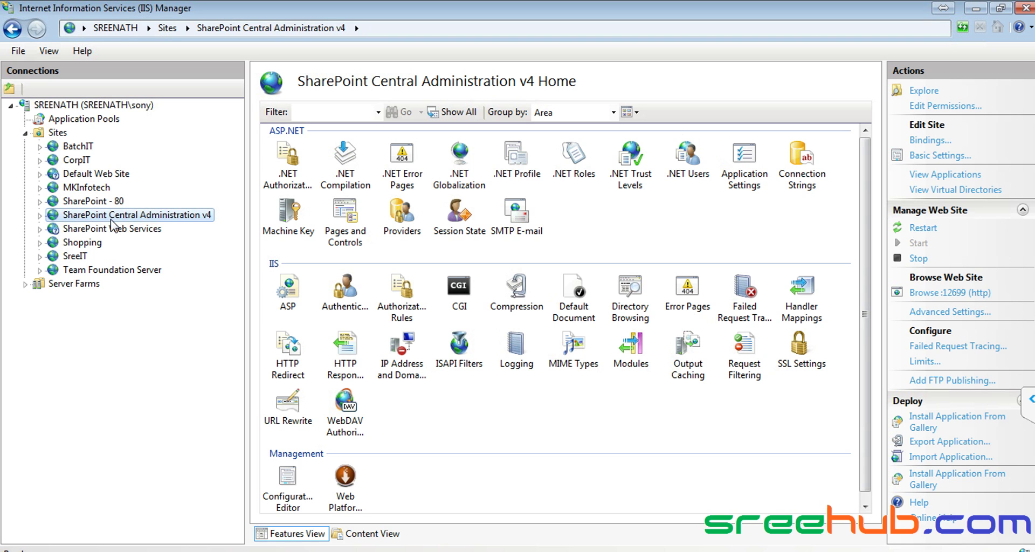
{"action": "left_click", "coordinate": [74, 160]}
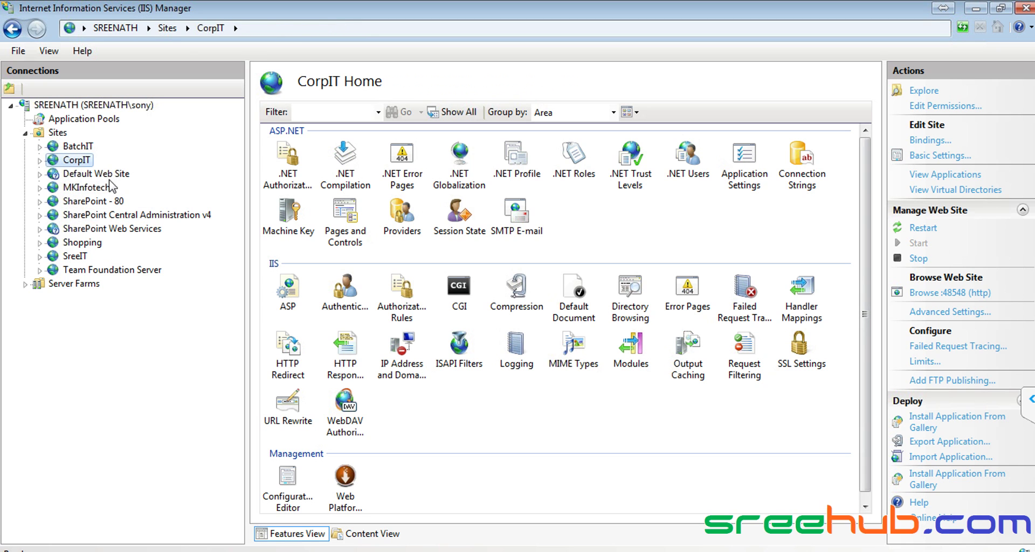
{"action": "left_click", "coordinate": [127, 215]}
{"action": "left_click", "coordinate": [93, 203]}
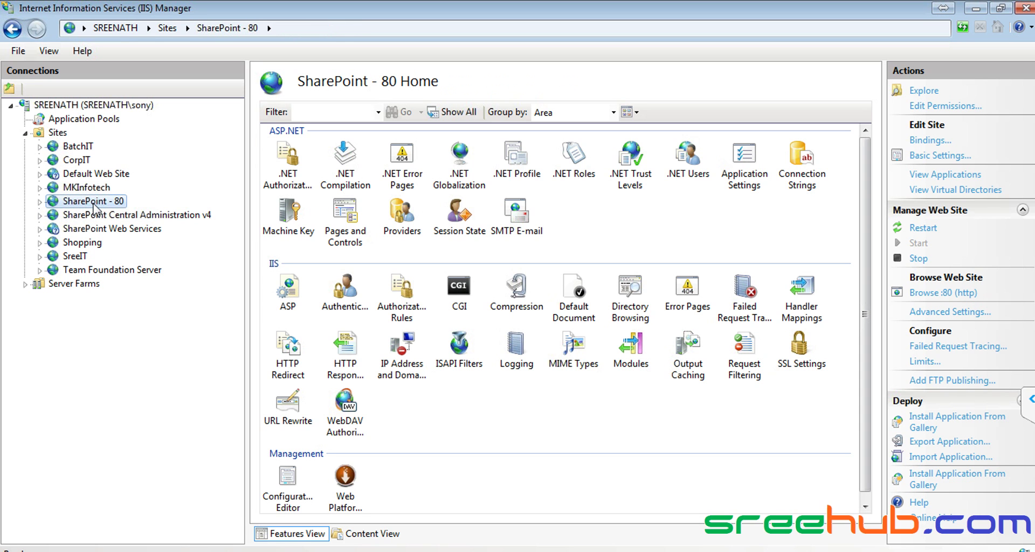
{"action": "left_click", "coordinate": [97, 213]}
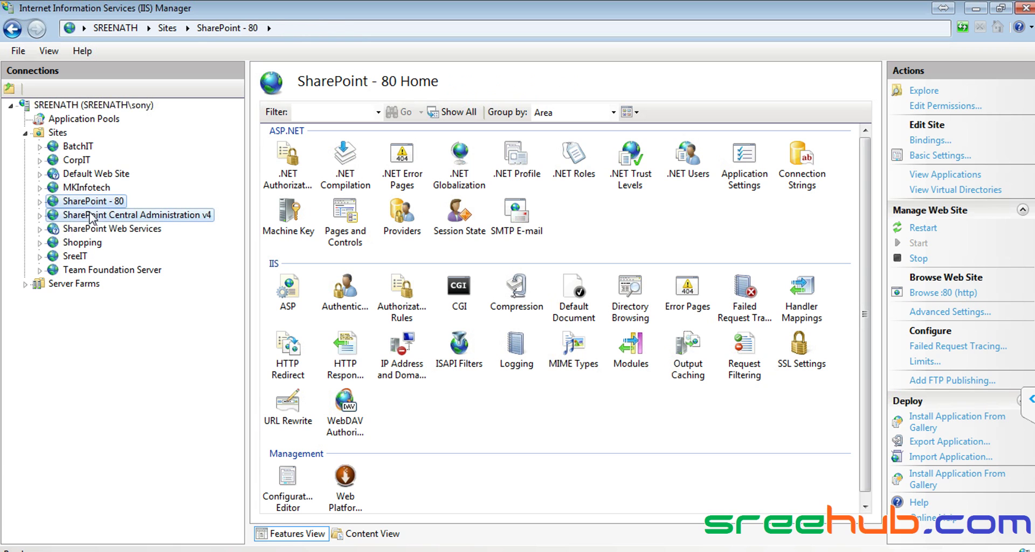
Step: Inspect the CorpIT site's _controltemplates folders MySamp and InfoShareProject, collapse the site and close IIS Manager
{"action": "left_click", "coordinate": [40, 160]}
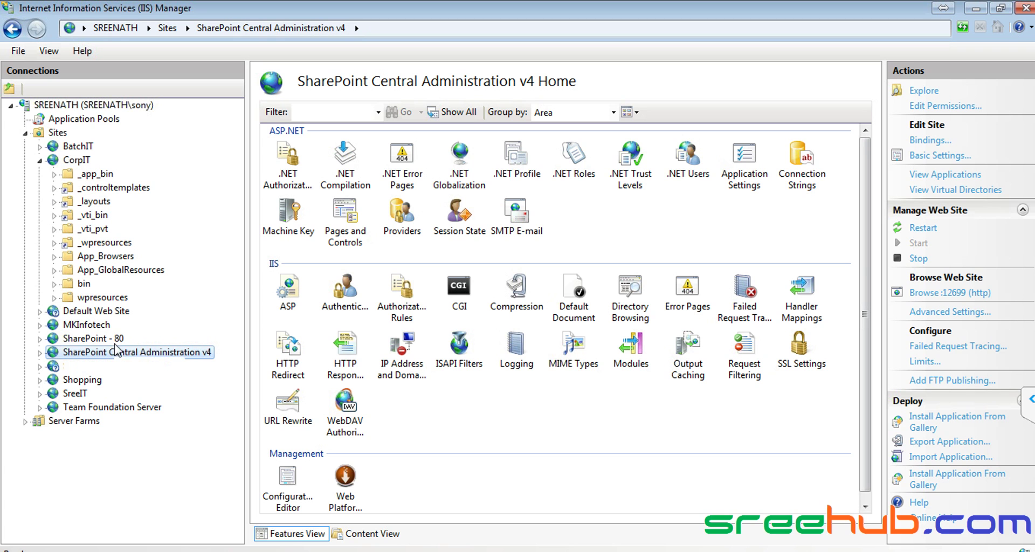
{"action": "left_click", "coordinate": [54, 187]}
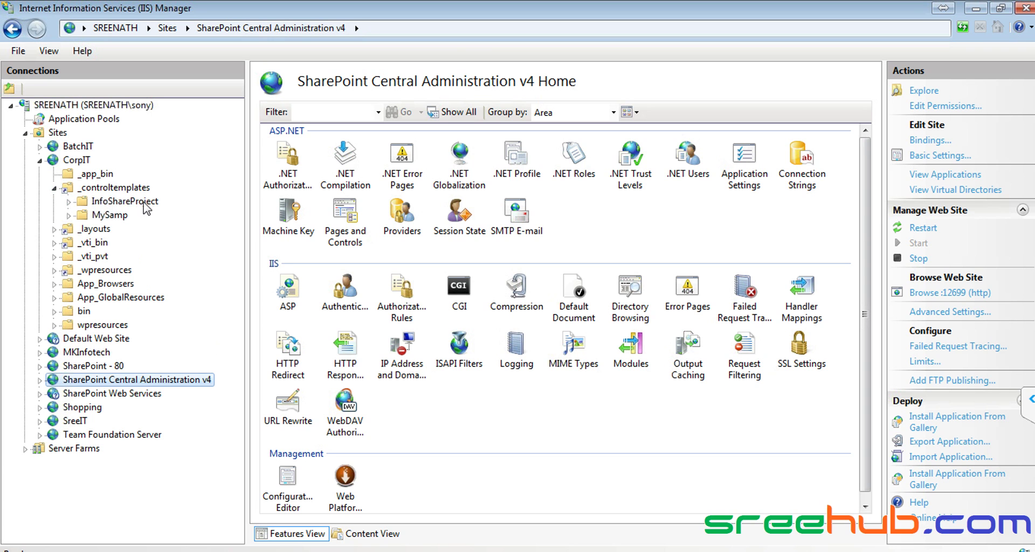
{"action": "left_click", "coordinate": [107, 214]}
{"action": "left_click", "coordinate": [121, 203]}
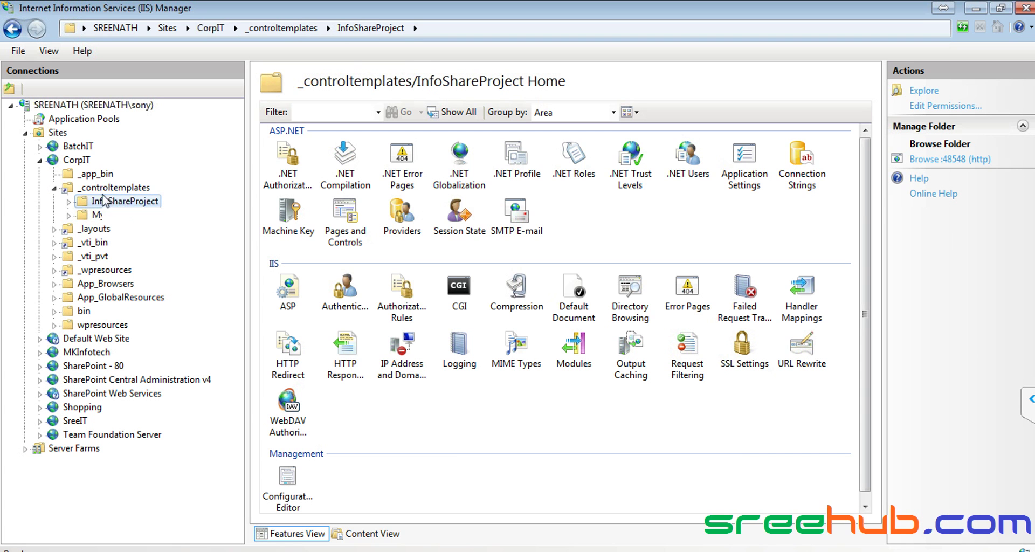
{"action": "left_click", "coordinate": [54, 188]}
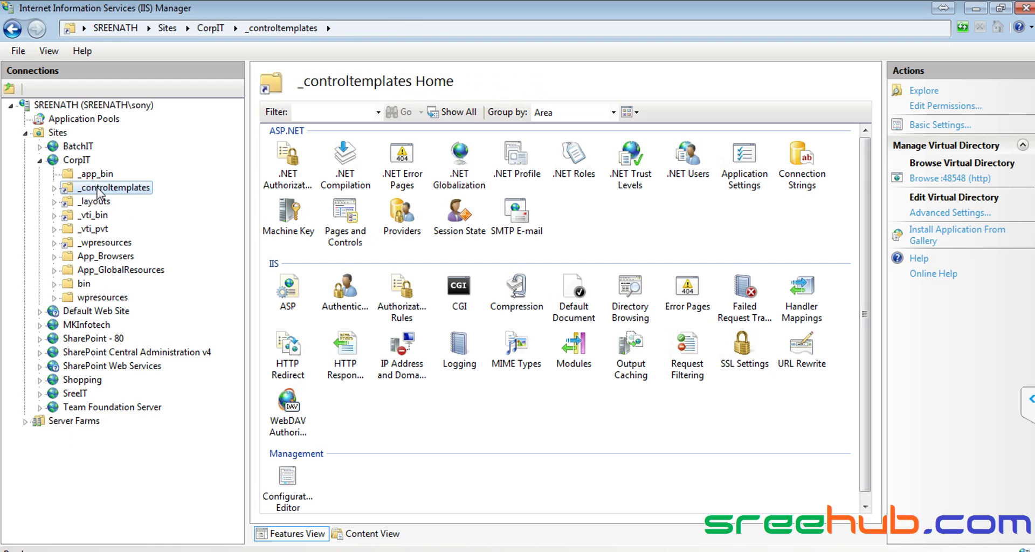
{"action": "left_click", "coordinate": [40, 161]}
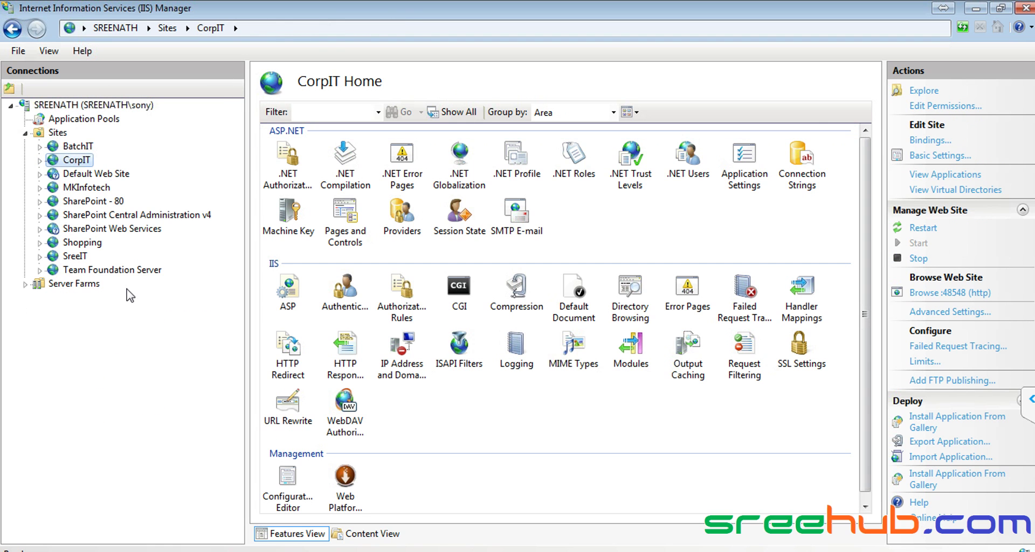
{"action": "left_click", "coordinate": [1024, 7]}
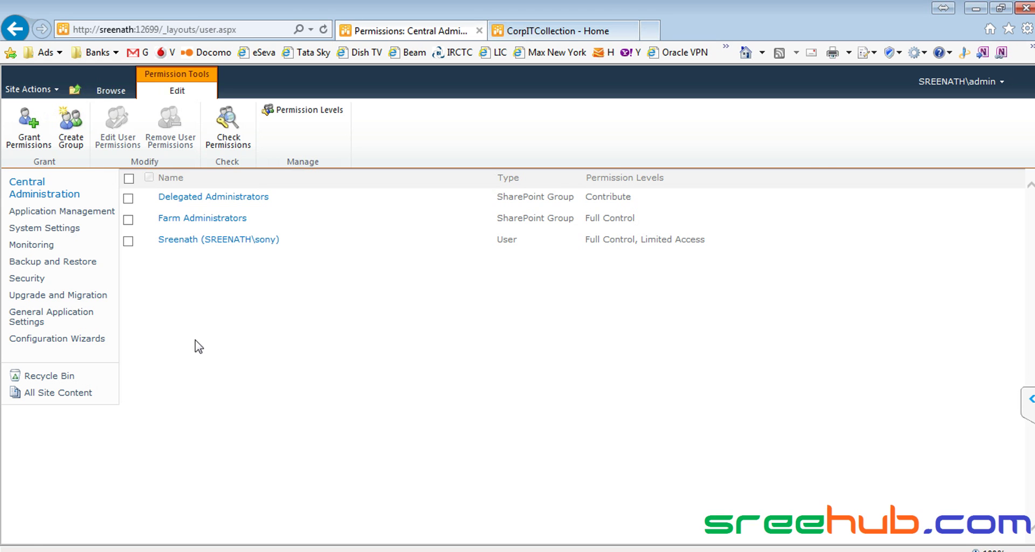
Step: Return to the Central Administration home page and open the Backup and Restore section
{"action": "left_click", "coordinate": [110, 90]}
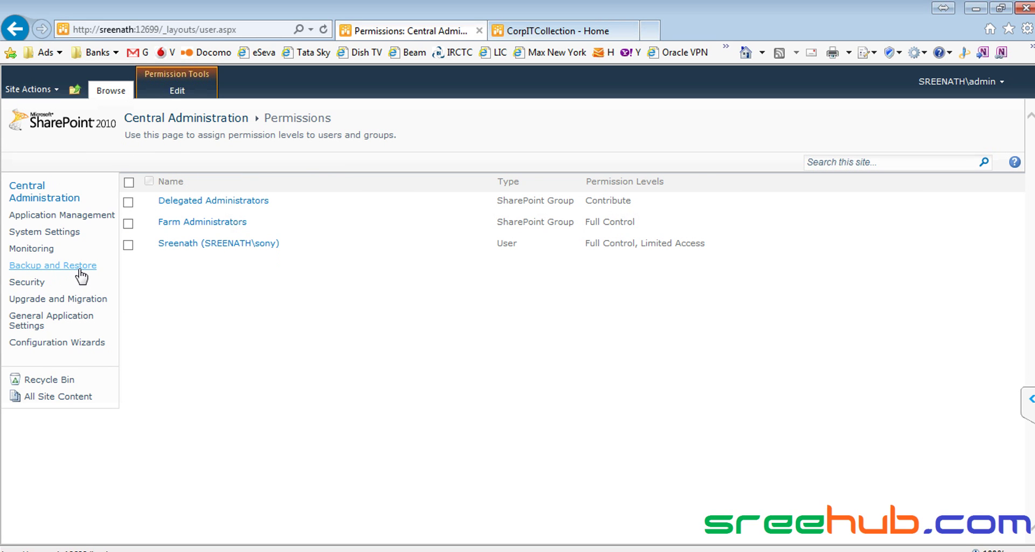
{"action": "left_click", "coordinate": [41, 190]}
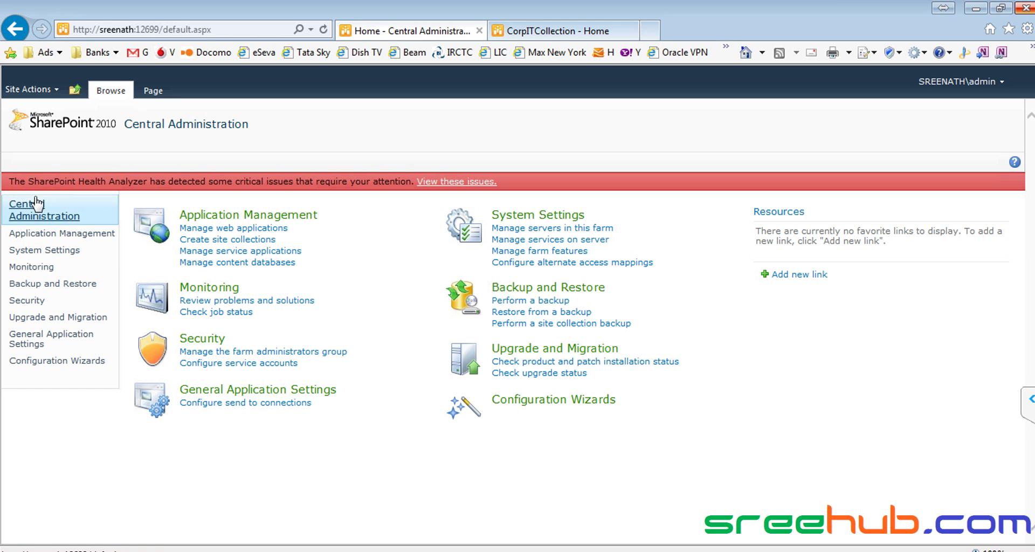
{"action": "left_click", "coordinate": [53, 284]}
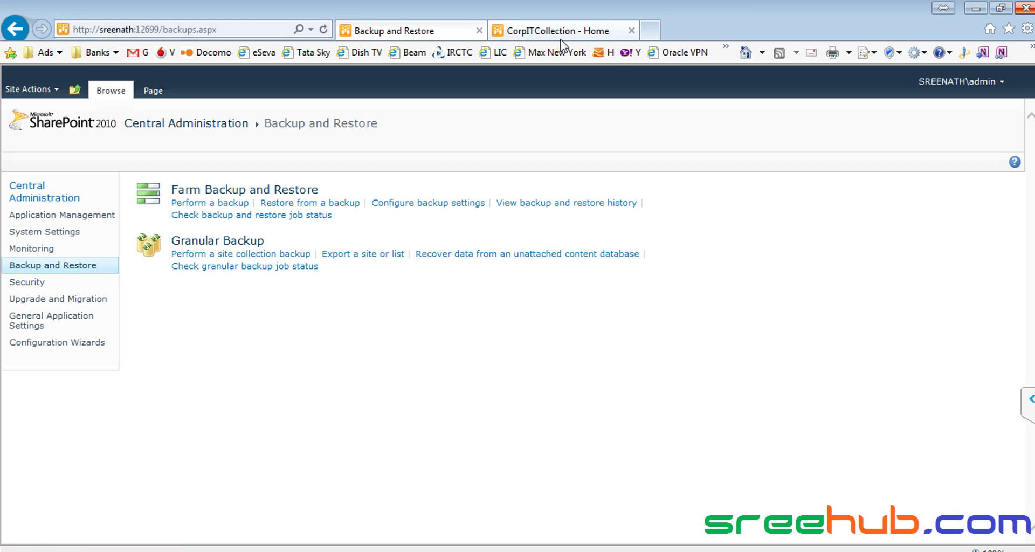
Step: Open the Info Instritute site from the CorpITCollection home page, checking the granular backup options in Central Administration meanwhile
{"action": "left_click", "coordinate": [545, 31]}
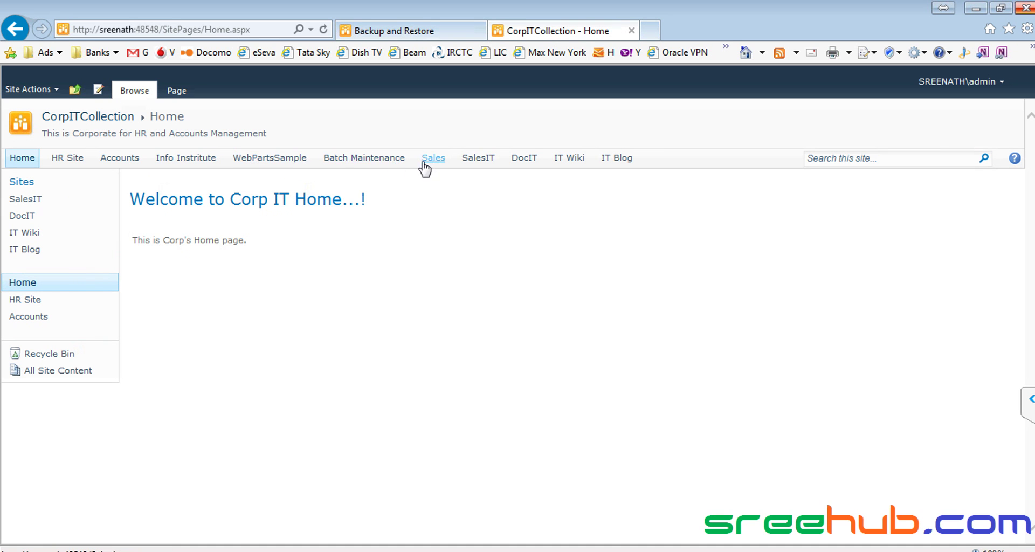
{"action": "left_click", "coordinate": [199, 163]}
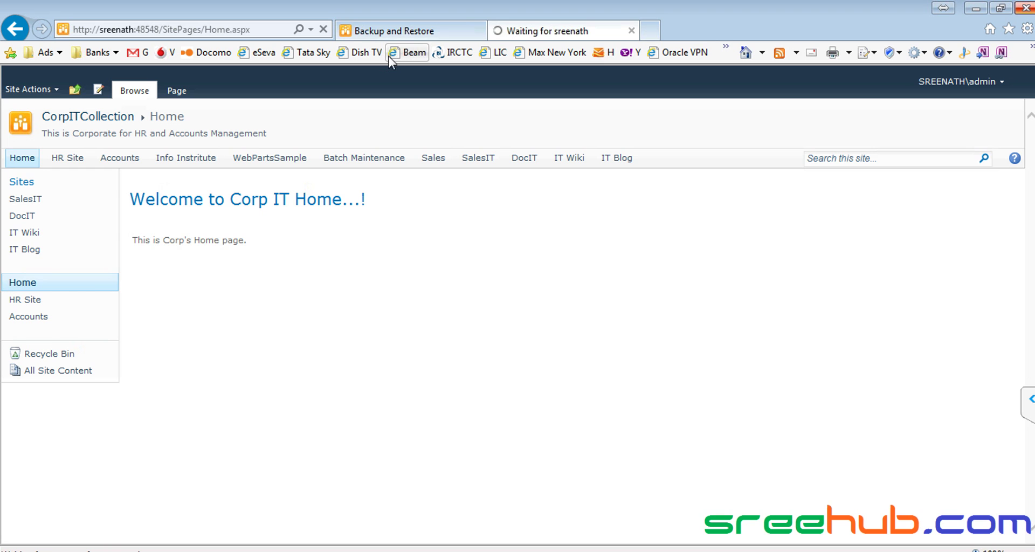
{"action": "left_click", "coordinate": [392, 32]}
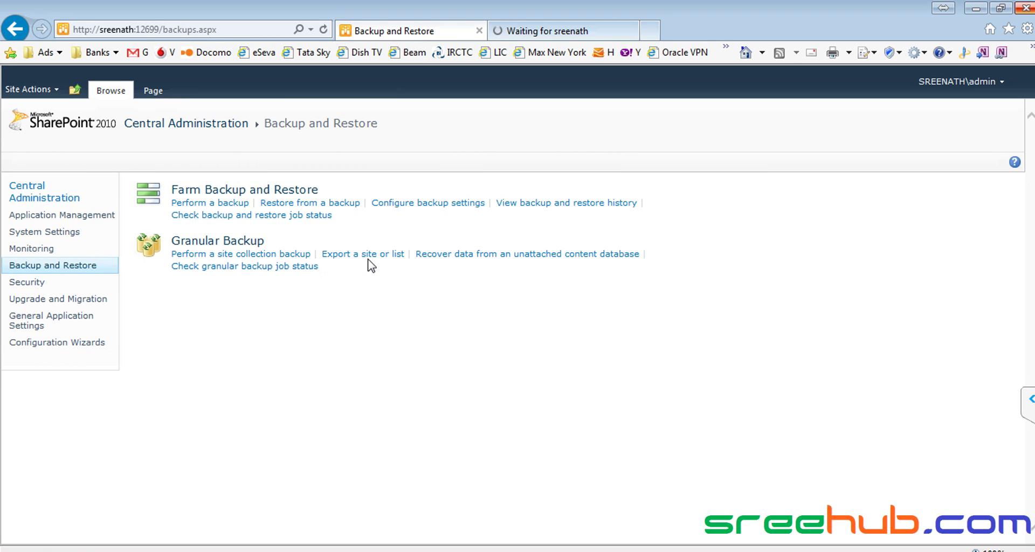
{"action": "left_click", "coordinate": [545, 31]}
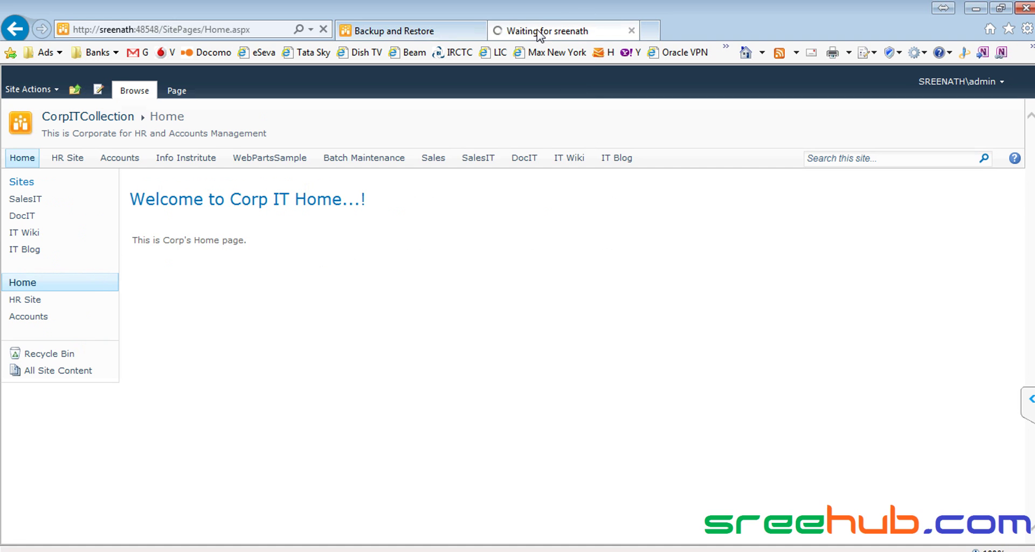
{"action": "left_click", "coordinate": [425, 33]}
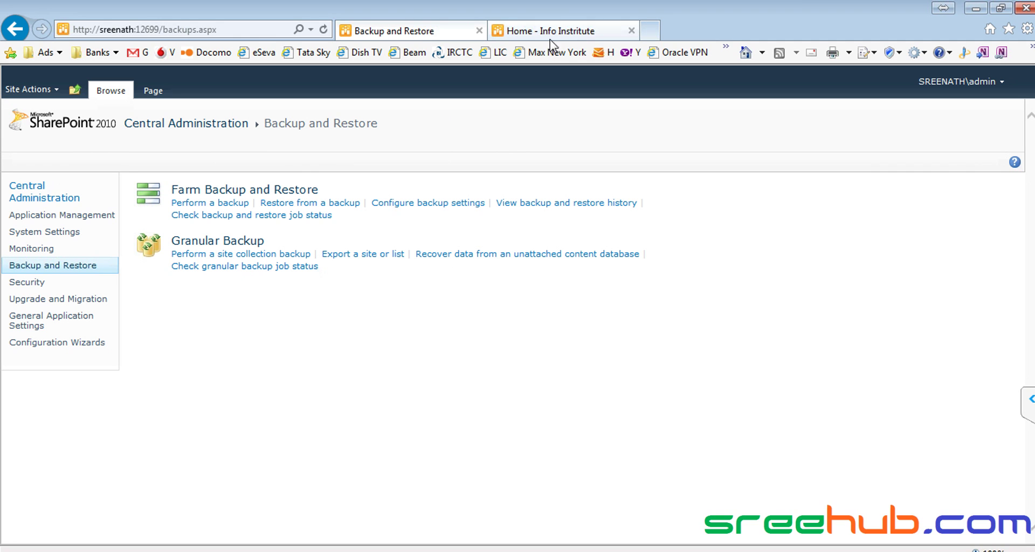
{"action": "left_click", "coordinate": [572, 30]}
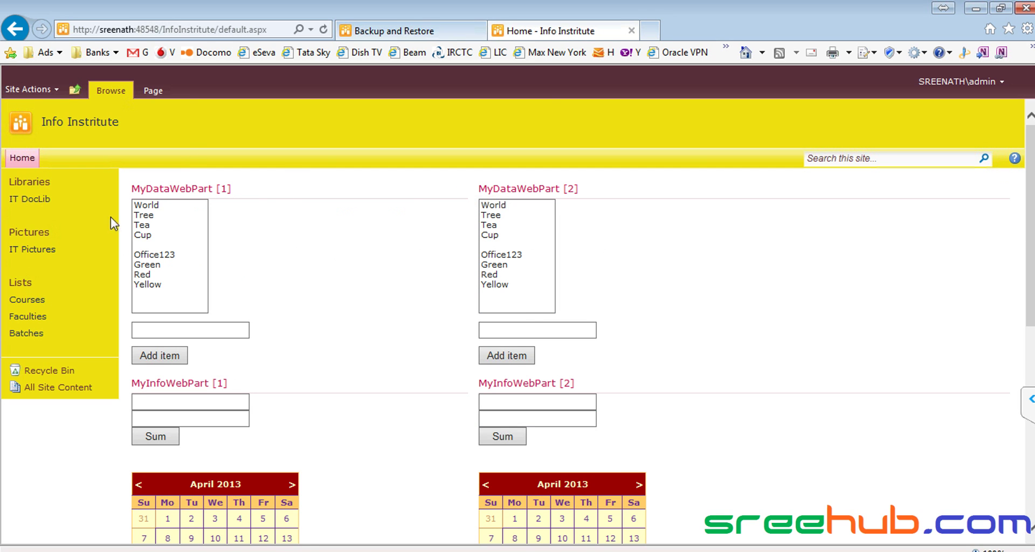
Step: Go up to the parent CorpITCollection site, view its IT Blog subsite and return to the Backup and Restore page
{"action": "left_click", "coordinate": [75, 91]}
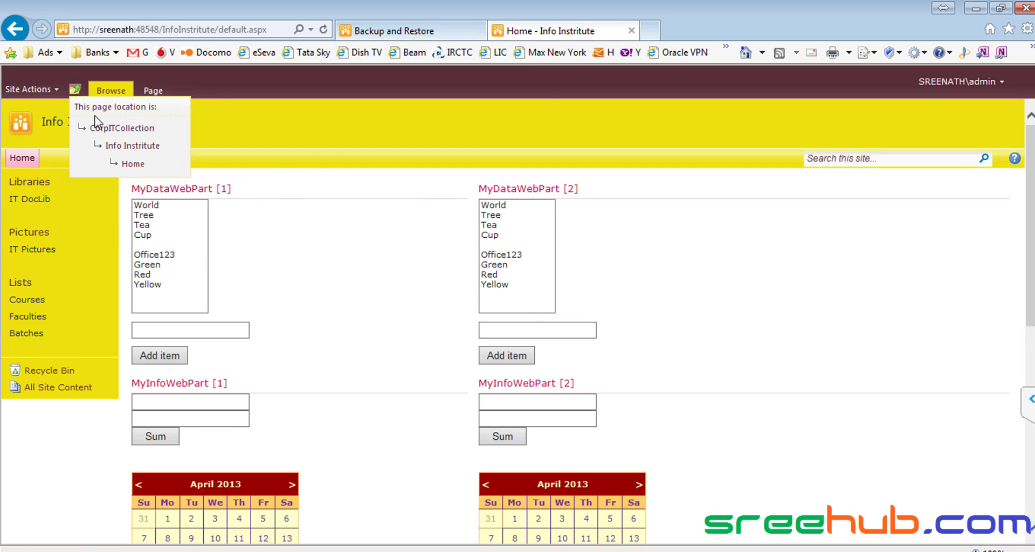
{"action": "left_click", "coordinate": [103, 123]}
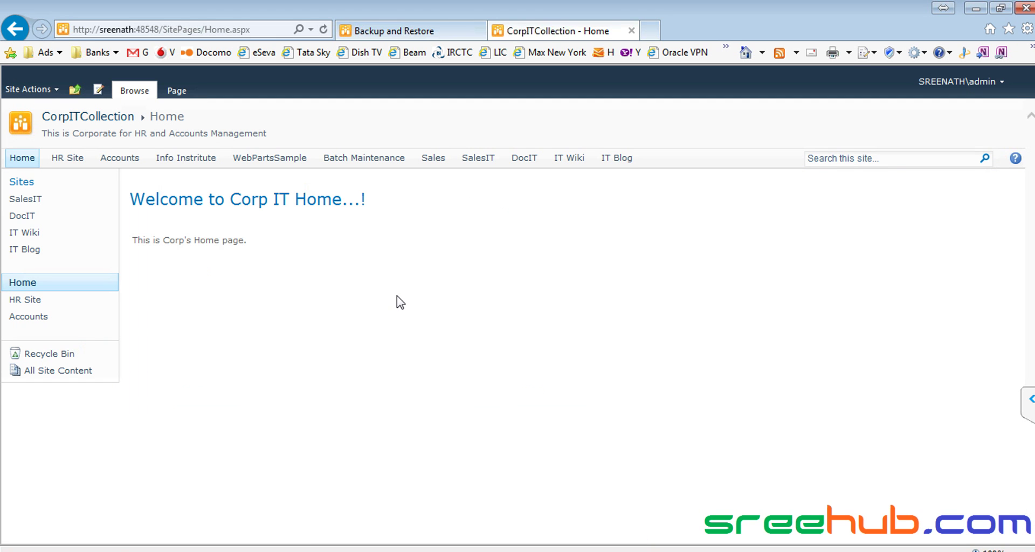
{"action": "left_click", "coordinate": [621, 159]}
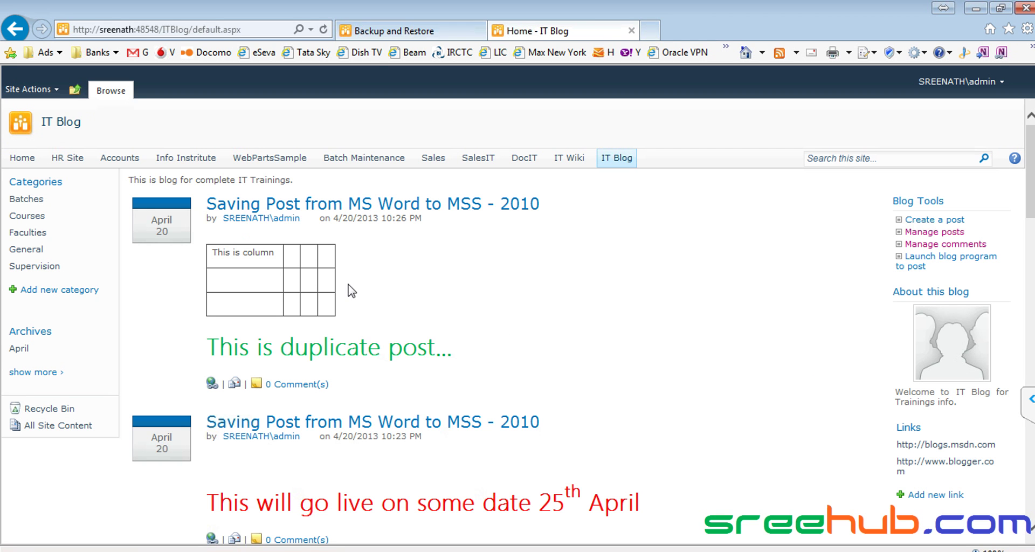
{"action": "left_click", "coordinate": [377, 33]}
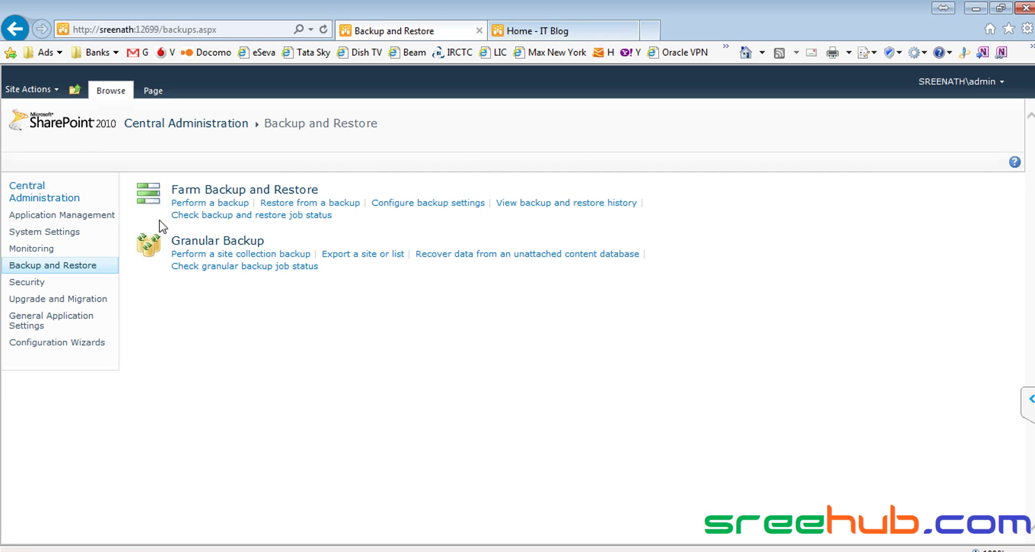
Step: Start performing a farm backup, look over the component list and collapse Farm to read its description
{"action": "left_click", "coordinate": [221, 204]}
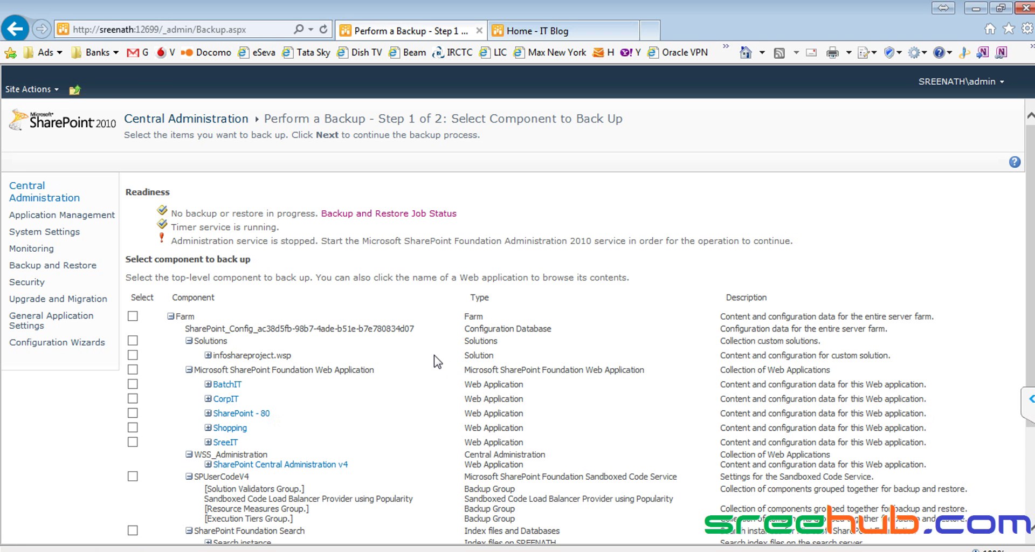
{"action": "scroll", "coordinate": [438, 361], "scroll_direction": "down", "scroll_amount": 2}
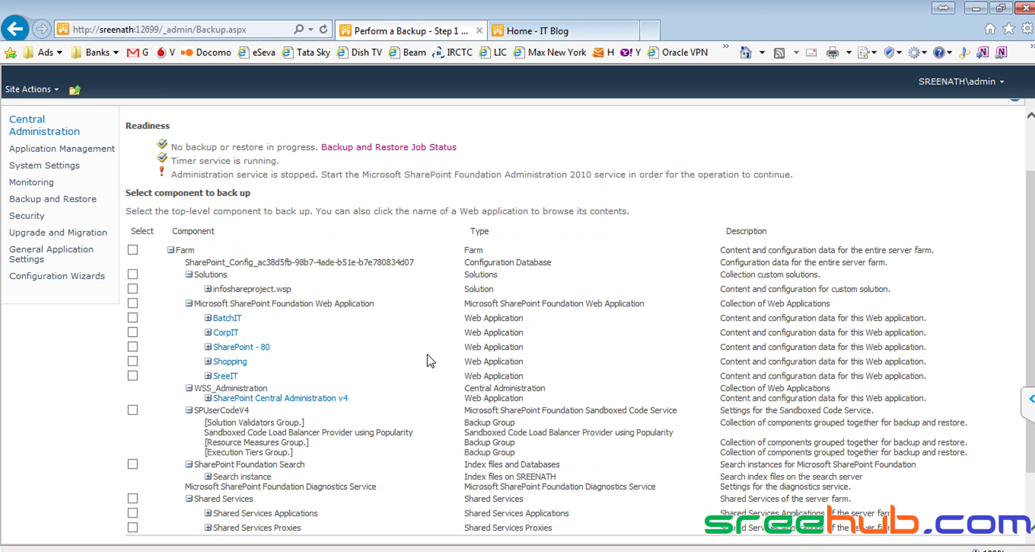
{"action": "scroll", "coordinate": [434, 360], "scroll_direction": "down", "scroll_amount": 2}
{"action": "scroll", "coordinate": [295, 314], "scroll_direction": "up", "scroll_amount": 2}
{"action": "left_click", "coordinate": [170, 250]}
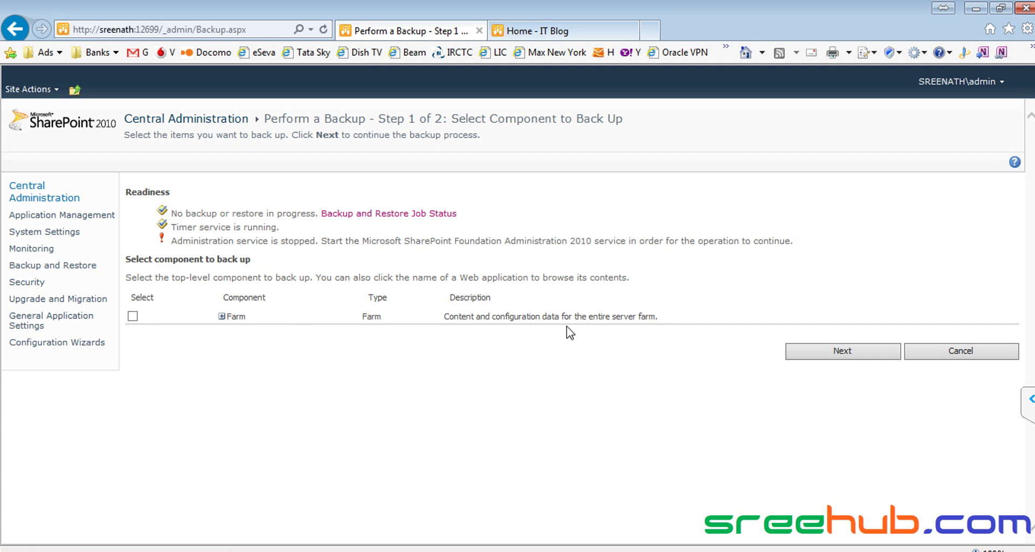
{"action": "left_click_drag", "start_coordinate": [641, 316], "coordinate": [170, 320]}
{"action": "left_click", "coordinate": [328, 385]}
{"action": "left_click_drag", "start_coordinate": [664, 315], "coordinate": [440, 314]}
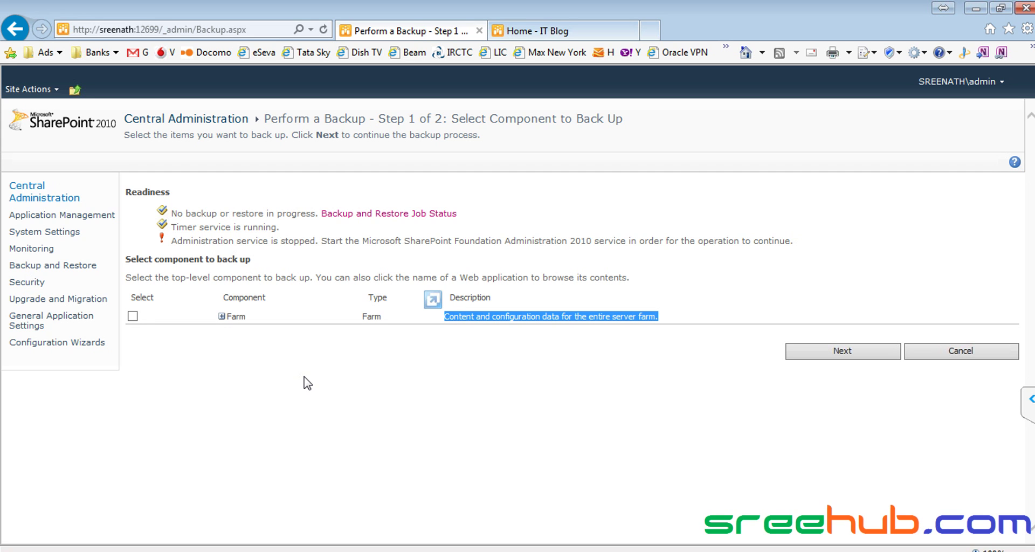
Step: Expand Farm again and examine its solutions, web applications and content databases
{"action": "left_click", "coordinate": [222, 317]}
{"action": "scroll", "coordinate": [301, 291], "scroll_direction": "down", "scroll_amount": 1}
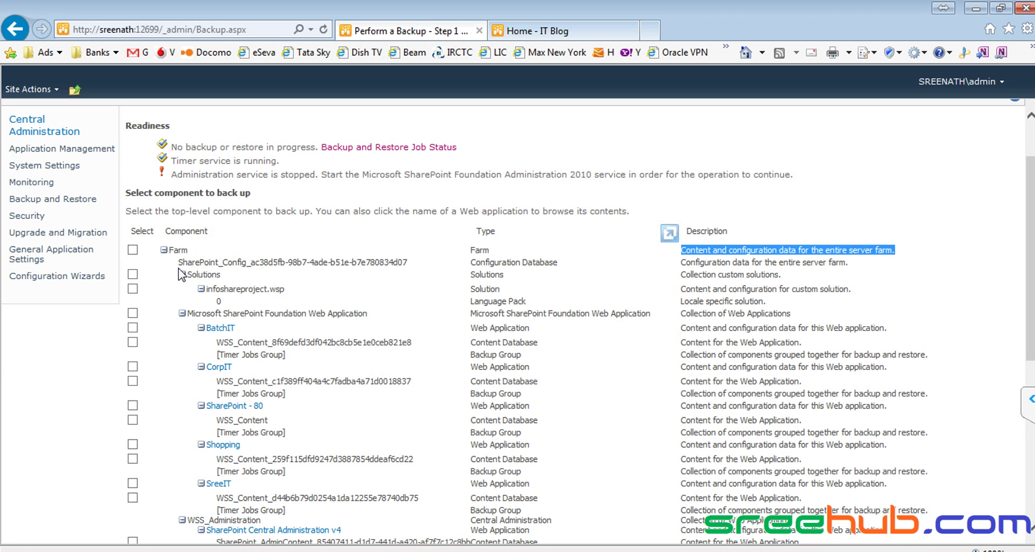
{"action": "scroll", "coordinate": [259, 313], "scroll_direction": "down", "scroll_amount": 1}
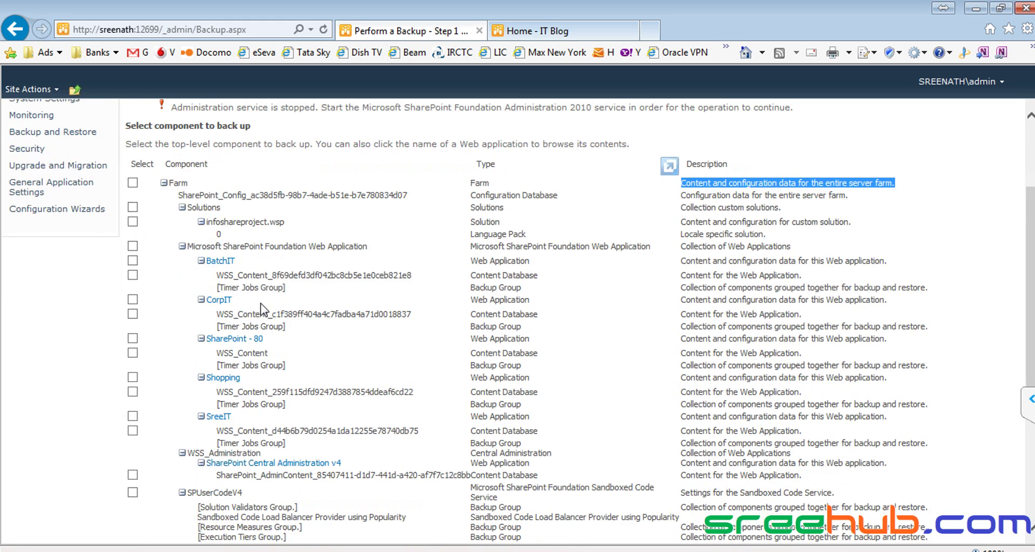
{"action": "scroll", "coordinate": [261, 310], "scroll_direction": "down", "scroll_amount": 1}
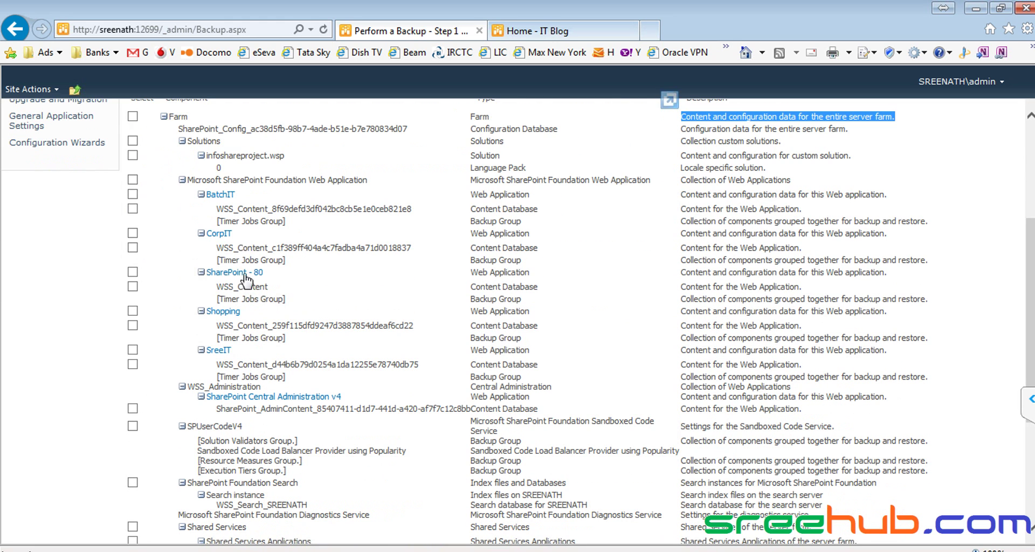
Step: Collapse the BatchIT, CorpIT, SharePoint - 80 and Shopping web applications and examine the remaining farm components
{"action": "left_click", "coordinate": [202, 194]}
{"action": "left_click", "coordinate": [201, 209]}
{"action": "left_click", "coordinate": [201, 223]}
{"action": "left_click", "coordinate": [201, 238]}
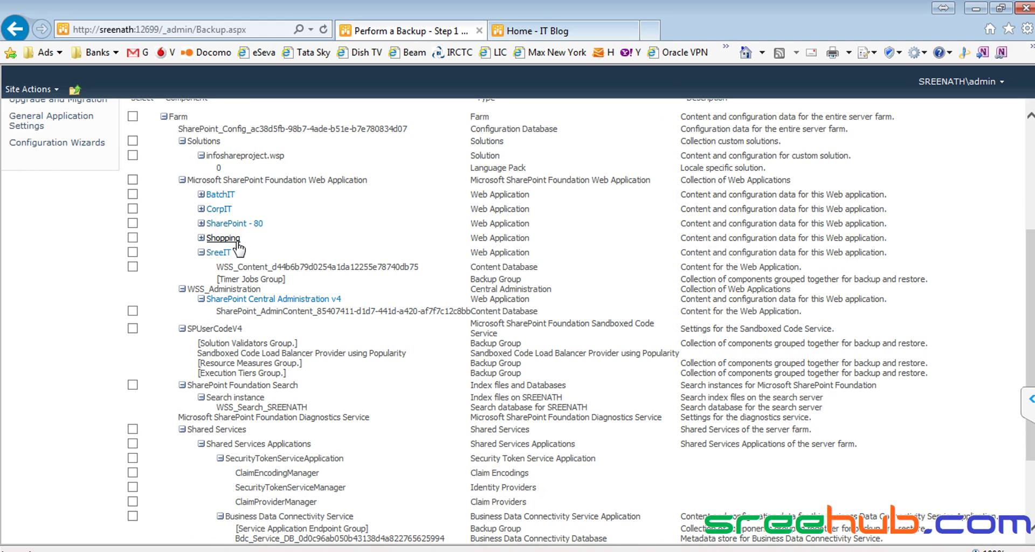
{"action": "left_click", "coordinate": [182, 290]}
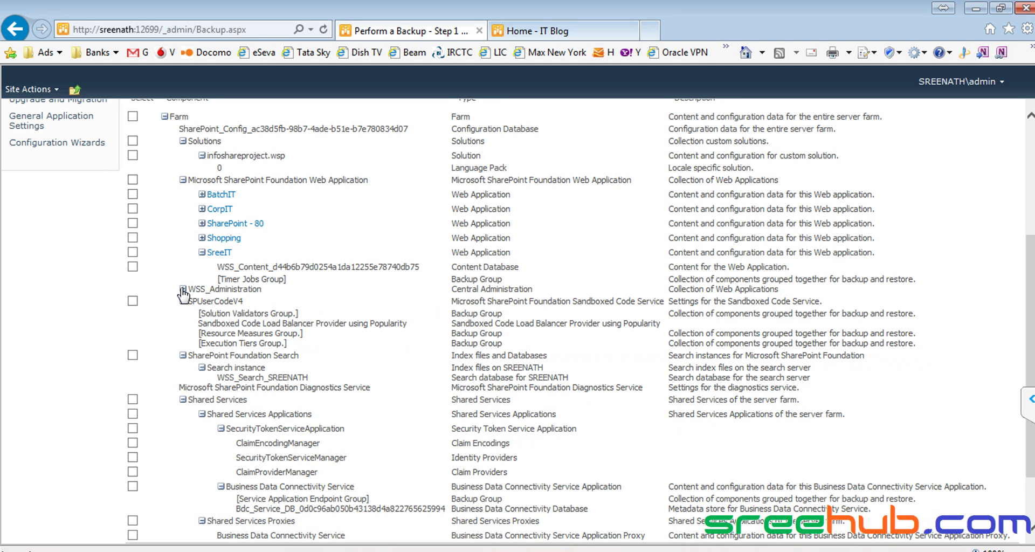
{"action": "left_click", "coordinate": [182, 290]}
{"action": "scroll", "coordinate": [363, 313], "scroll_direction": "down", "scroll_amount": 3}
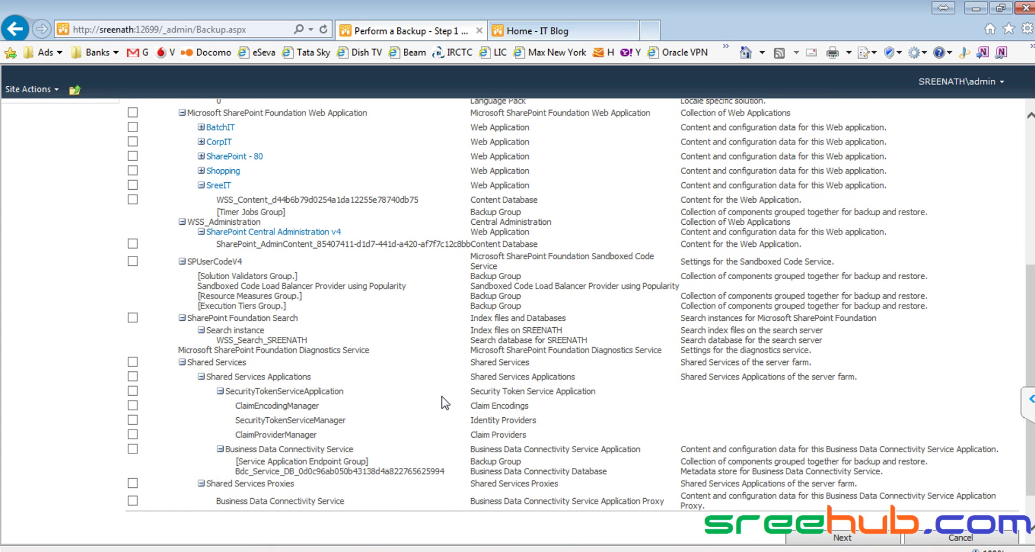
{"action": "scroll", "coordinate": [443, 404], "scroll_direction": "up", "scroll_amount": 3}
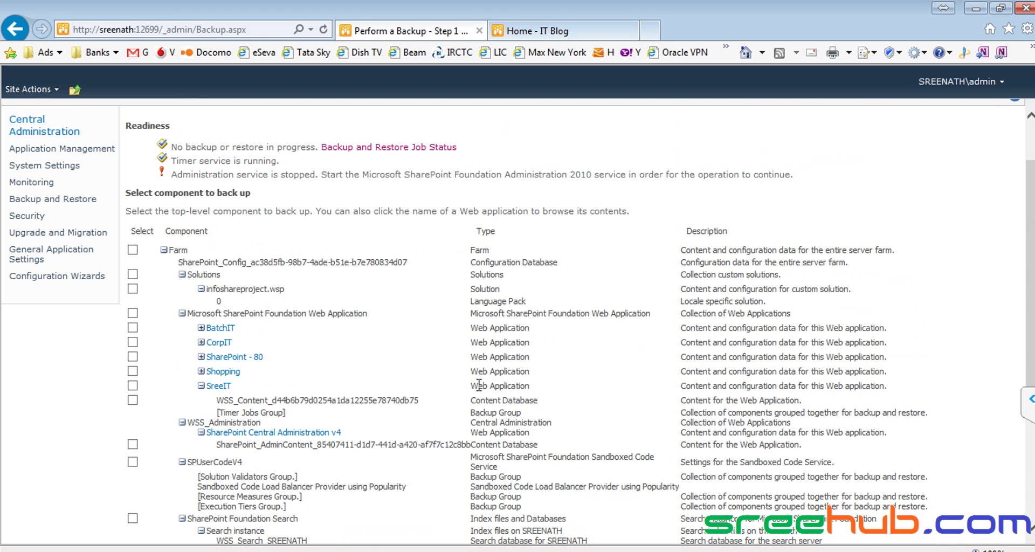
Step: Select the whole Farm with all its components for the backup
{"action": "left_click", "coordinate": [132, 250]}
{"action": "left_click", "coordinate": [134, 251]}
{"action": "left_click", "coordinate": [133, 251]}
{"action": "scroll", "coordinate": [412, 318], "scroll_direction": "up", "scroll_amount": 2}
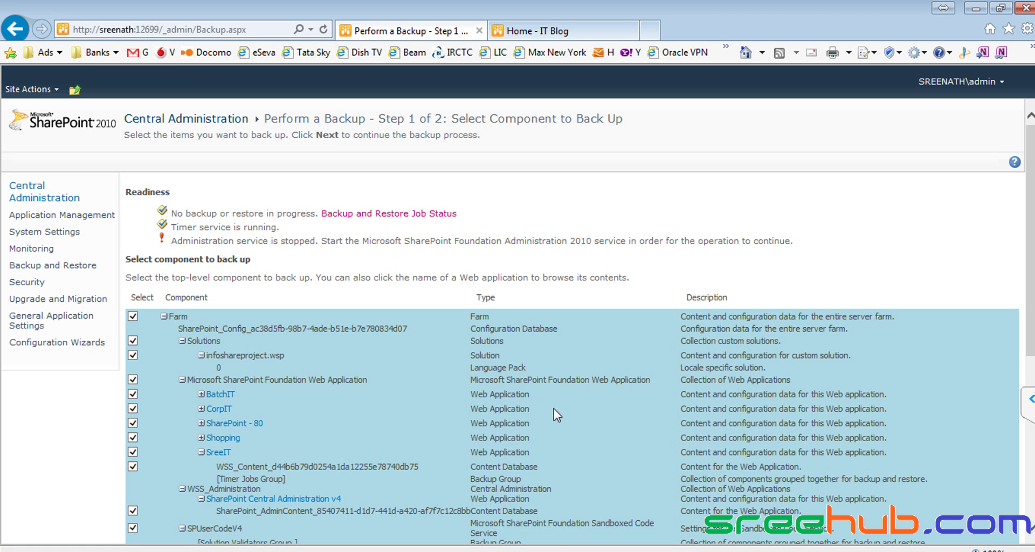
Step: Review the selected farm components and continue to the backup options
{"action": "scroll", "coordinate": [539, 405], "scroll_direction": "down", "scroll_amount": 5}
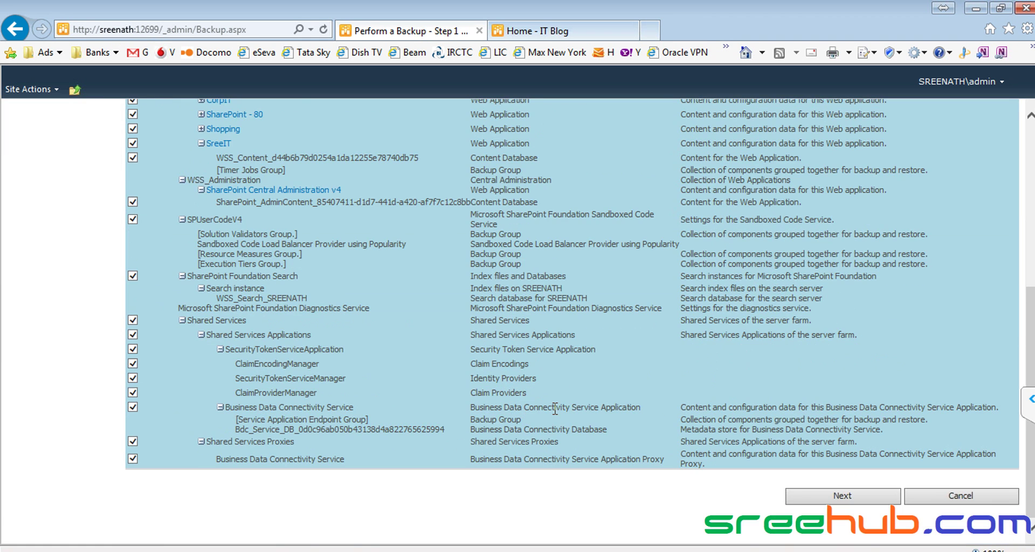
{"action": "scroll", "coordinate": [556, 410], "scroll_direction": "up", "scroll_amount": 2}
{"action": "scroll", "coordinate": [555, 408], "scroll_direction": "up", "scroll_amount": 3}
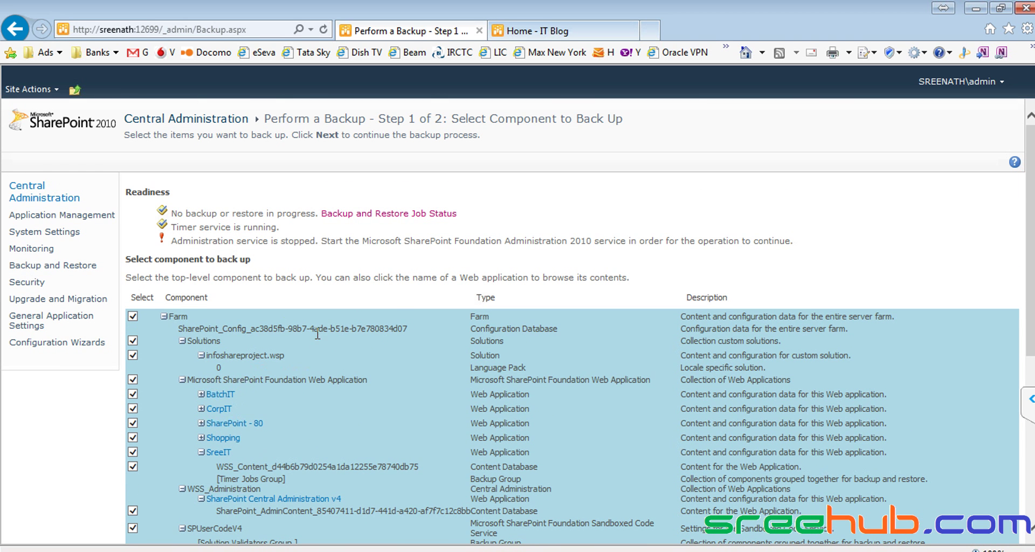
{"action": "scroll", "coordinate": [215, 273], "scroll_direction": "down", "scroll_amount": 2}
{"action": "scroll", "coordinate": [321, 279], "scroll_direction": "down", "scroll_amount": 7}
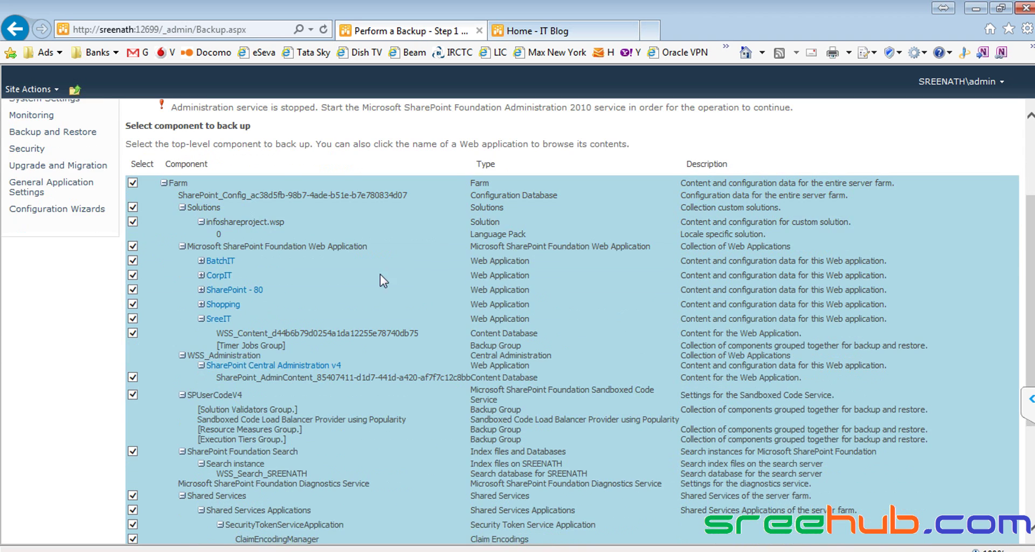
{"action": "scroll", "coordinate": [564, 273], "scroll_direction": "up", "scroll_amount": 9}
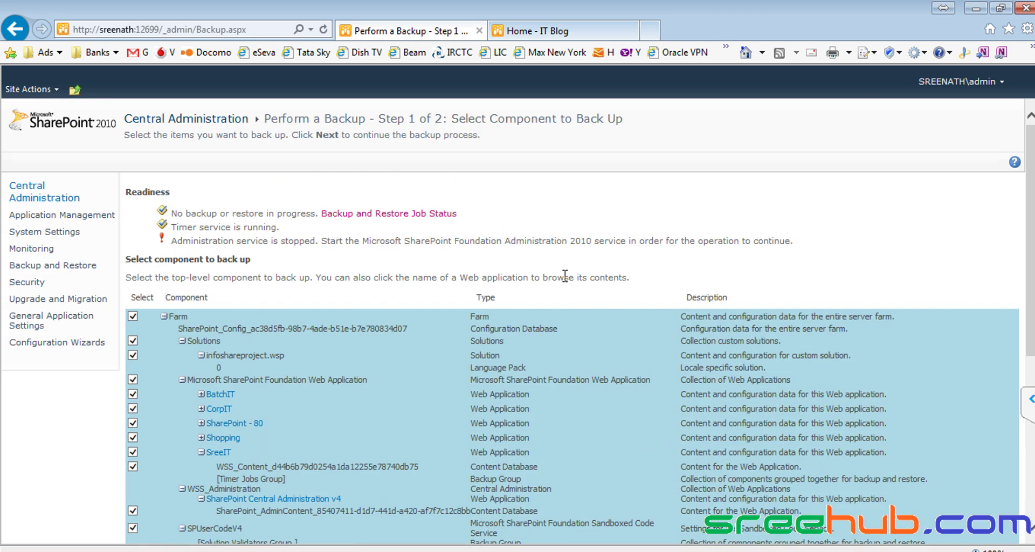
{"action": "scroll", "coordinate": [564, 276], "scroll_direction": "down", "scroll_amount": 9}
{"action": "left_click", "coordinate": [845, 501]}
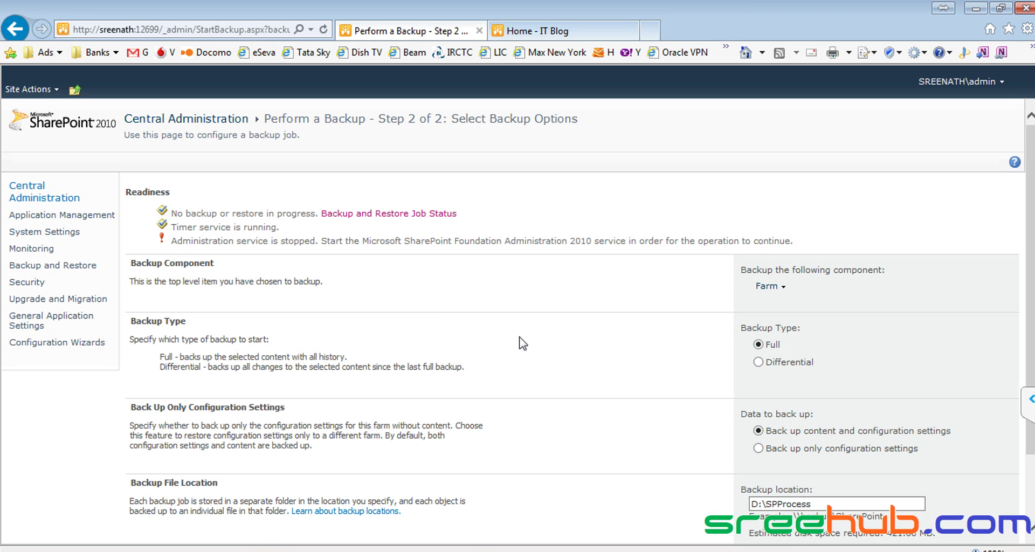
Step: Review the farm backup's component, type, data and location options and go back to the component selection
{"action": "scroll", "coordinate": [519, 343], "scroll_direction": "down", "scroll_amount": 3}
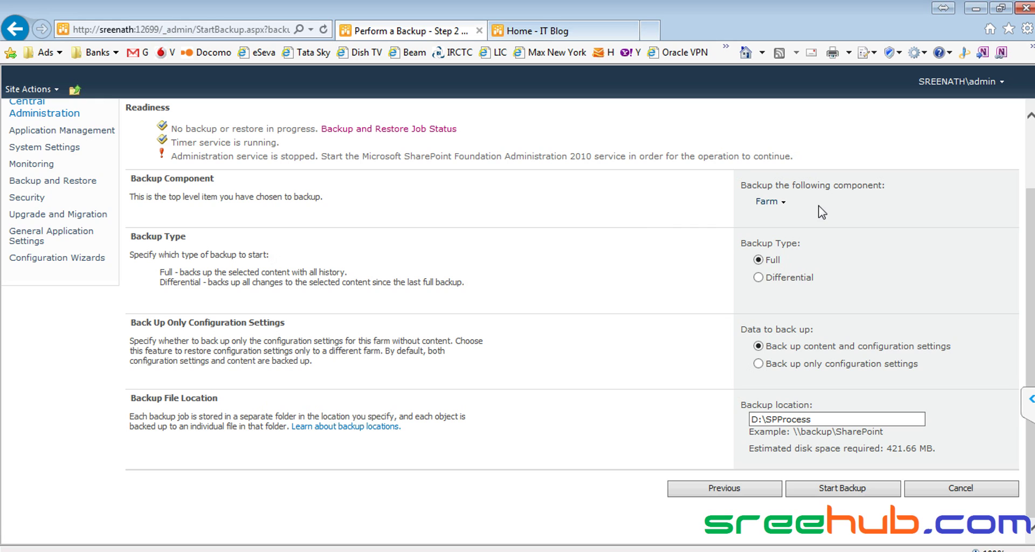
{"action": "left_click_drag", "start_coordinate": [741, 185], "coordinate": [889, 185]}
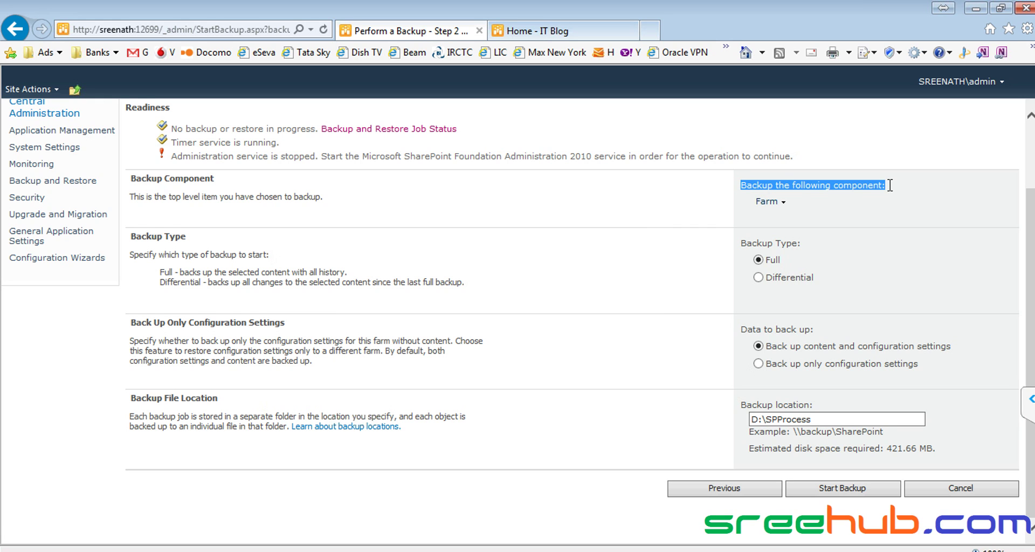
{"action": "left_click", "coordinate": [273, 208]}
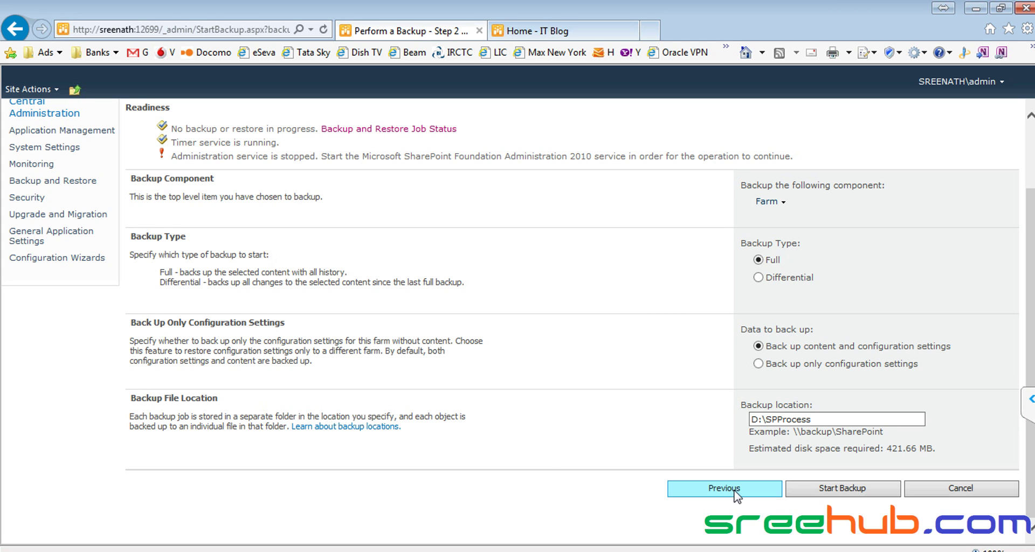
{"action": "left_click", "coordinate": [782, 205]}
{"action": "left_click", "coordinate": [680, 219]}
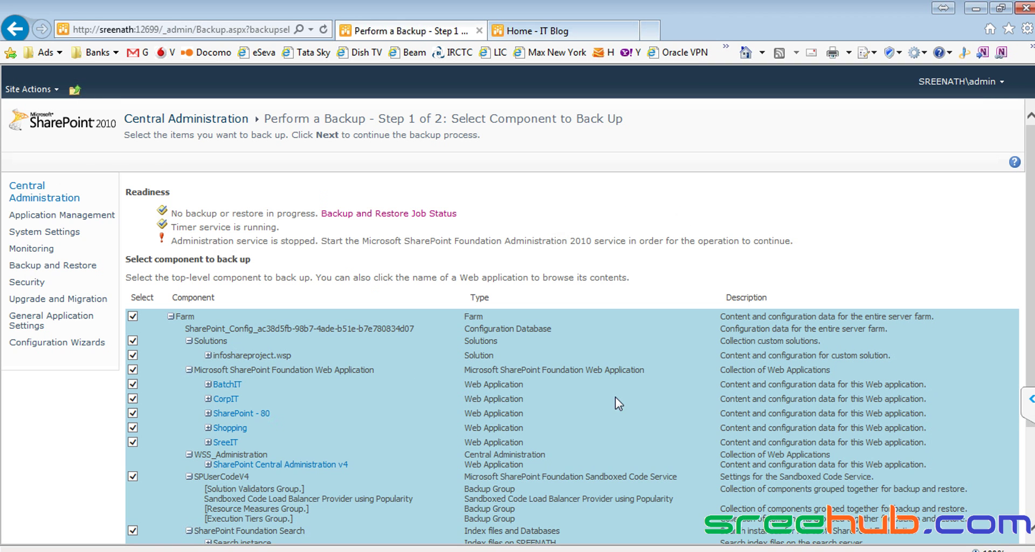
Step: Replace a trial selection of SharePoint Foundation Search with the whole Farm and continue to the backup options
{"action": "scroll", "coordinate": [356, 343], "scroll_direction": "down", "scroll_amount": 3}
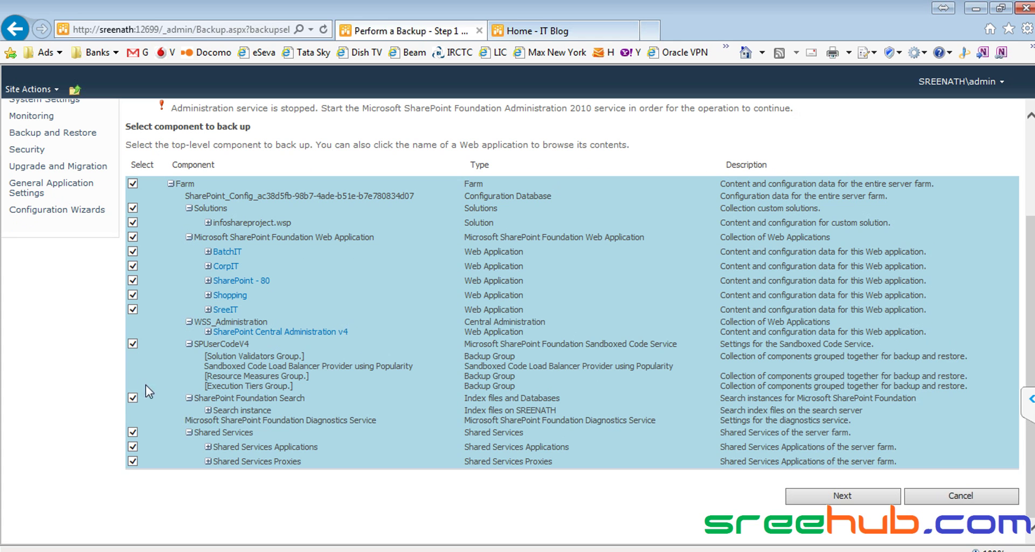
{"action": "left_click", "coordinate": [132, 398]}
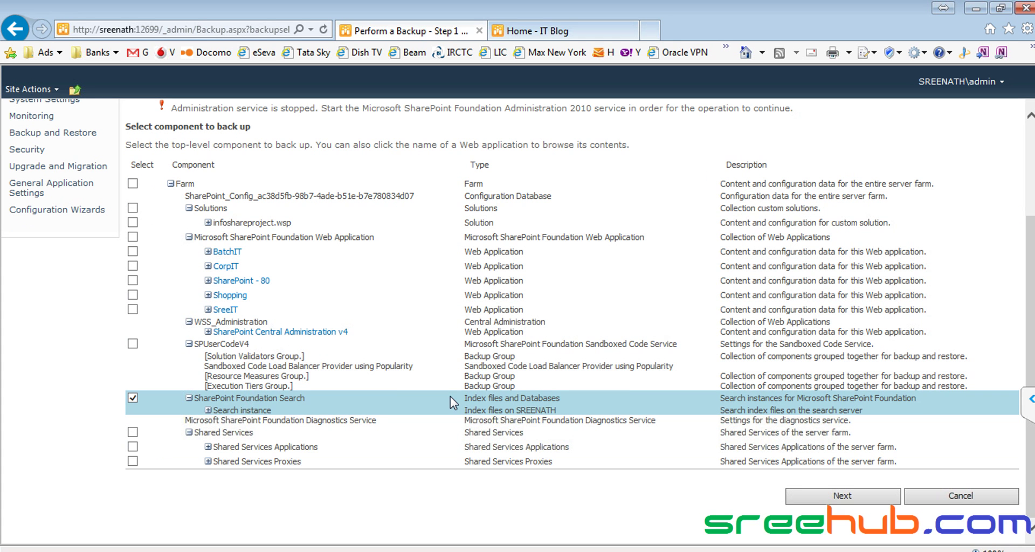
{"action": "left_click", "coordinate": [132, 397]}
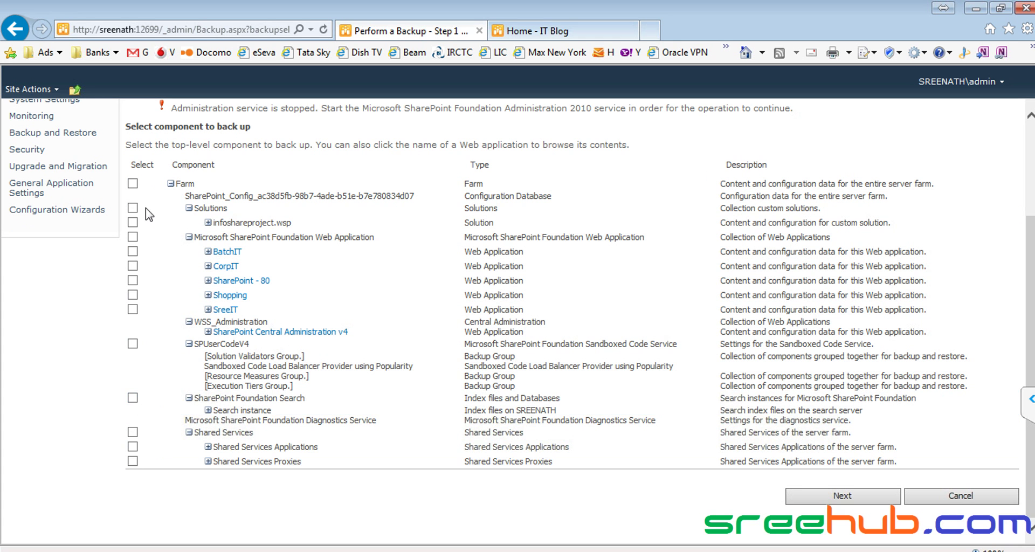
{"action": "left_click", "coordinate": [133, 184]}
{"action": "left_click", "coordinate": [843, 497]}
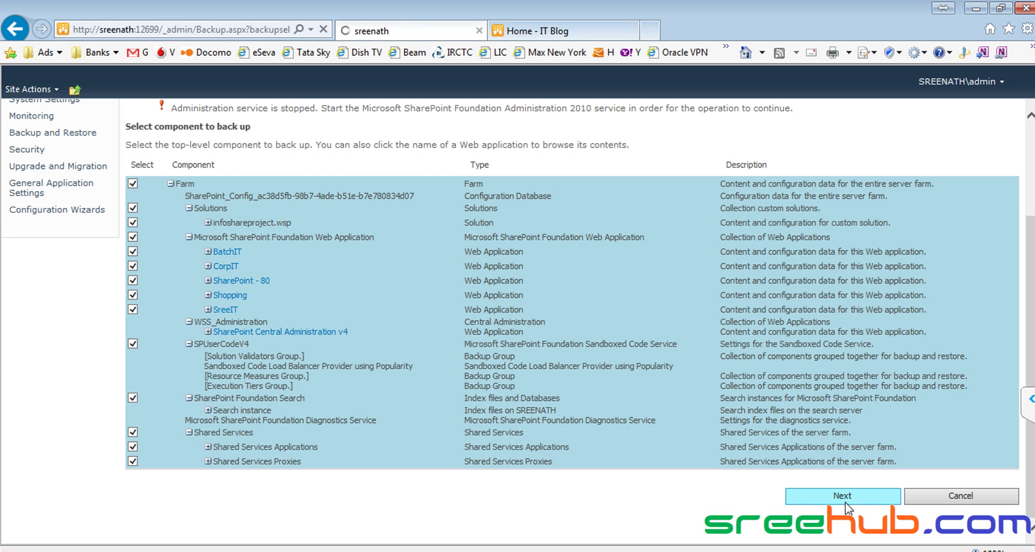
Step: Read the backup type descriptions and try Differential and Full in turn as the farm's backup type
{"action": "scroll", "coordinate": [621, 439], "scroll_direction": "down", "scroll_amount": 3}
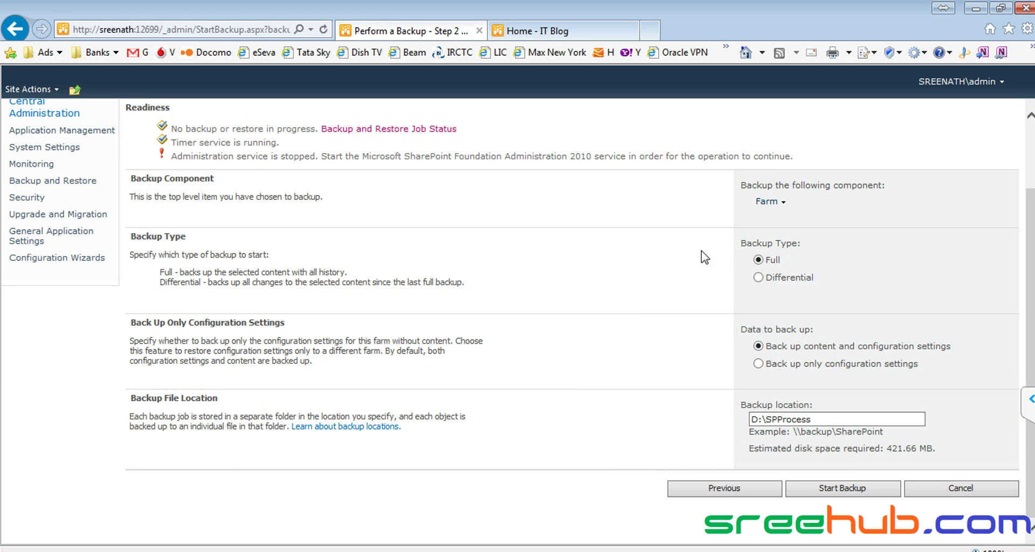
{"action": "left_click_drag", "start_coordinate": [130, 241], "coordinate": [197, 242]}
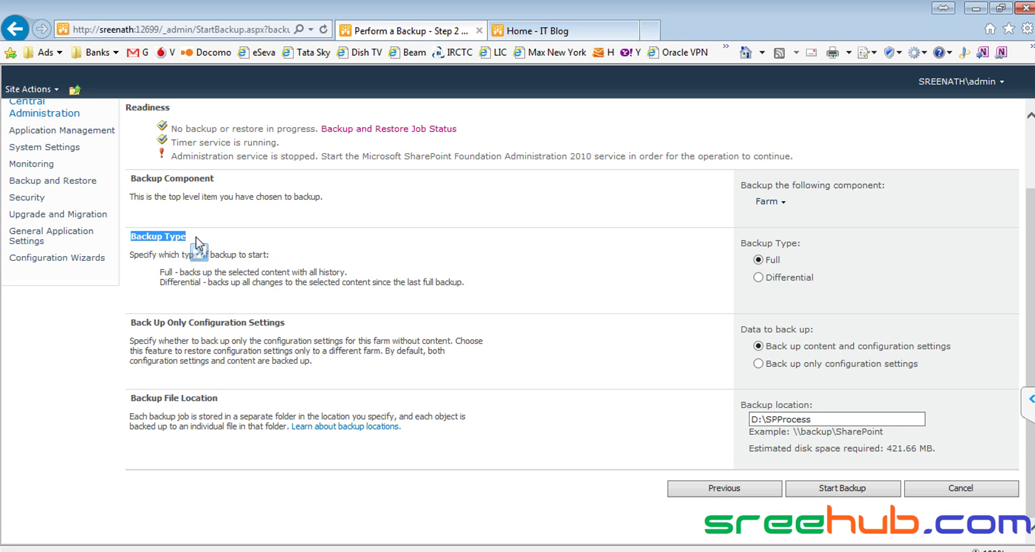
{"action": "left_click_drag", "start_coordinate": [196, 237], "coordinate": [475, 286]}
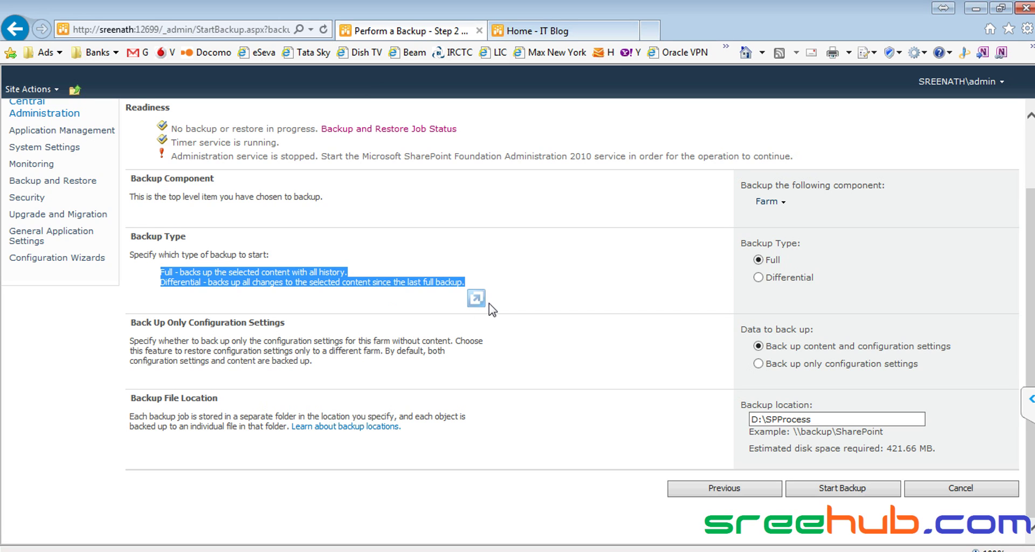
{"action": "left_click", "coordinate": [758, 277]}
{"action": "left_click", "coordinate": [759, 260]}
{"action": "left_click", "coordinate": [759, 278]}
Step: Check the farm backup's location path and compare the Full and Differential types once more
{"action": "left_click_drag", "start_coordinate": [822, 420], "coordinate": [737, 420]}
{"action": "left_click", "coordinate": [855, 421]}
{"action": "left_click_drag", "start_coordinate": [868, 420], "coordinate": [673, 419]}
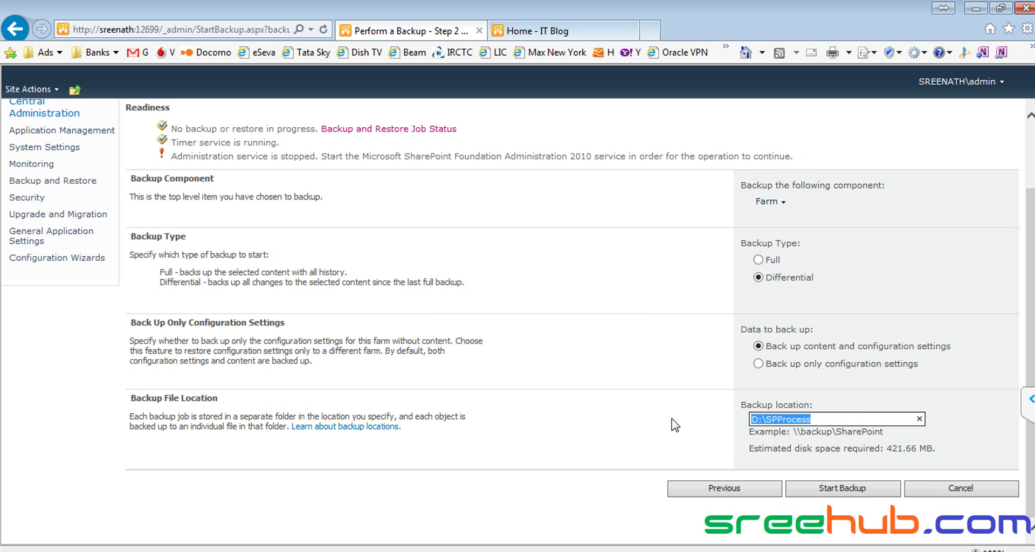
{"action": "left_click", "coordinate": [759, 260]}
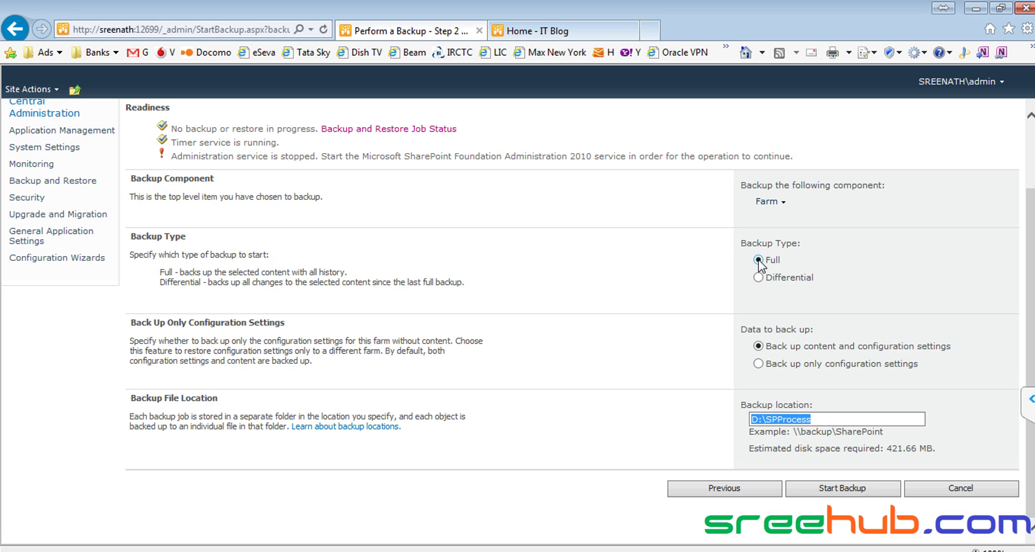
{"action": "left_click", "coordinate": [759, 277]}
{"action": "left_click", "coordinate": [837, 418]}
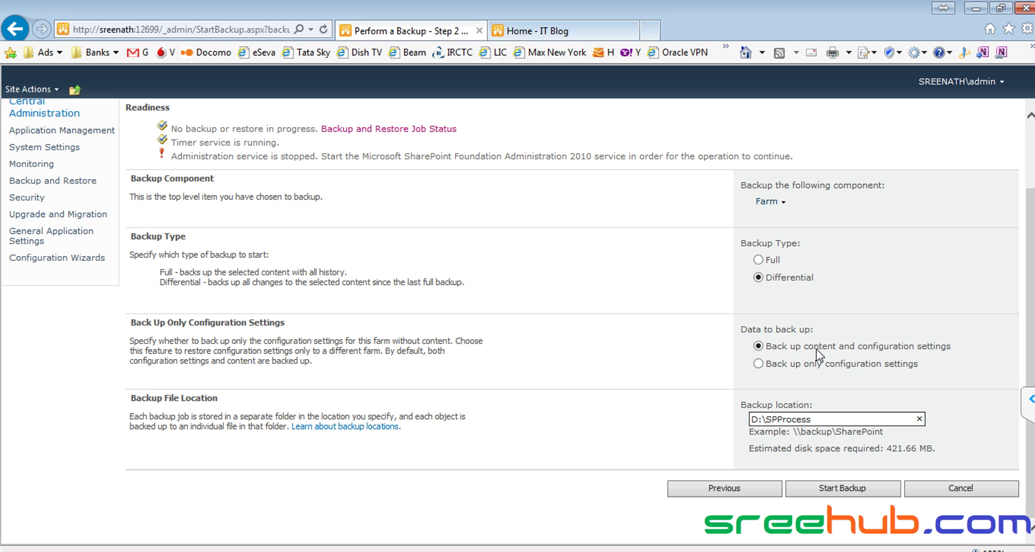
Step: Switch to the IT Blog site, look over its posts and open its site permissions
{"action": "left_click", "coordinate": [562, 36]}
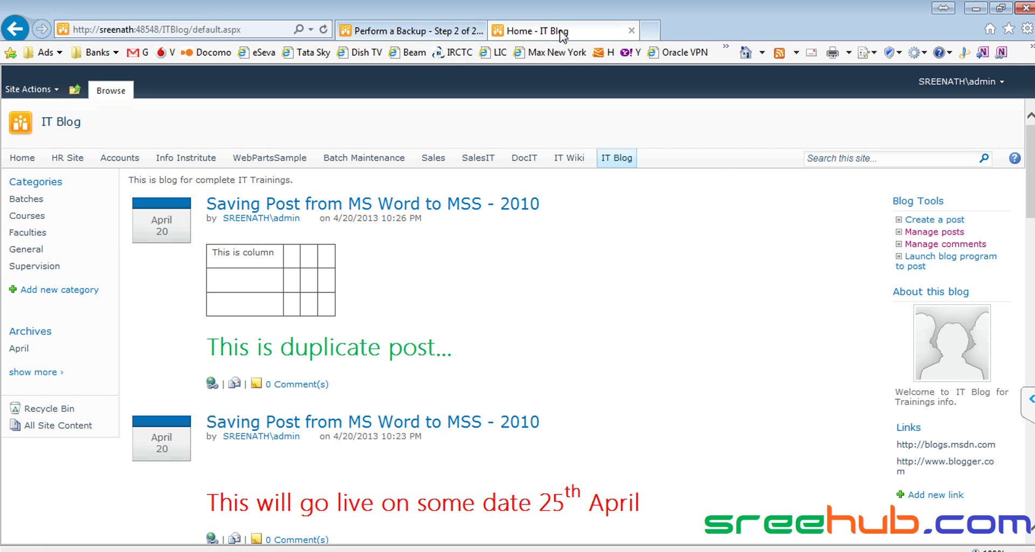
{"action": "scroll", "coordinate": [566, 377], "scroll_direction": "down", "scroll_amount": 3}
{"action": "scroll", "coordinate": [539, 334], "scroll_direction": "down", "scroll_amount": 4}
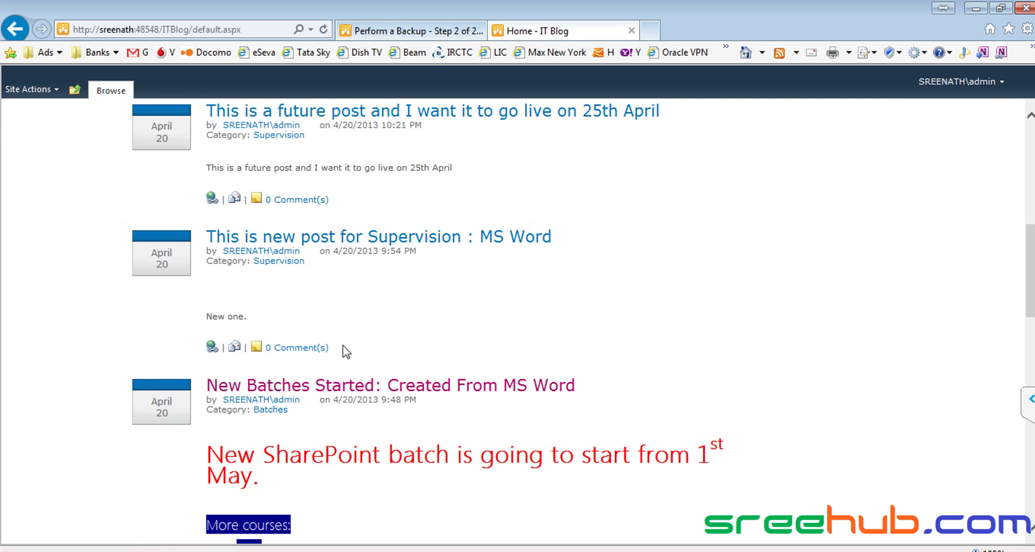
{"action": "scroll", "coordinate": [324, 312], "scroll_direction": "up", "scroll_amount": 7}
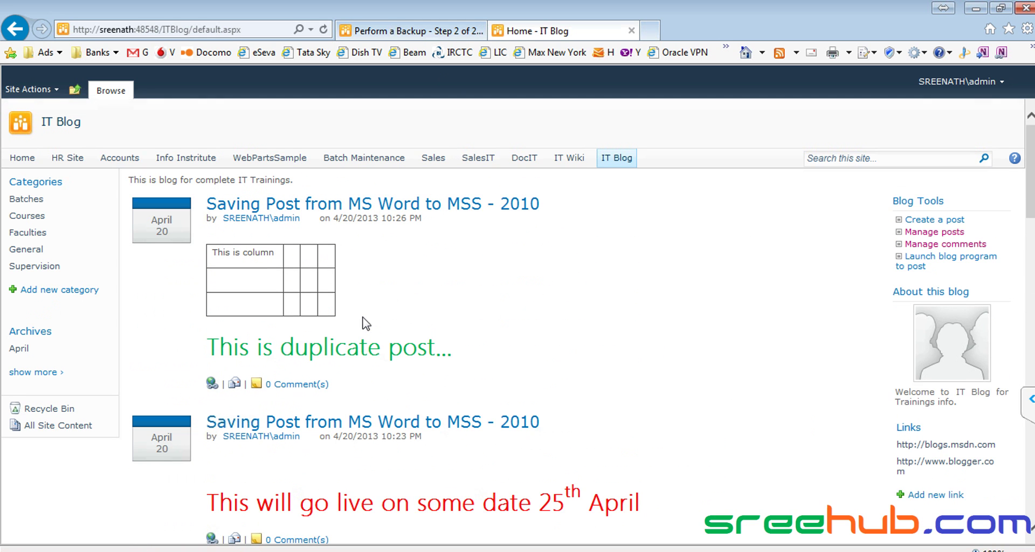
{"action": "left_click", "coordinate": [30, 90]}
{"action": "left_click", "coordinate": [51, 410]}
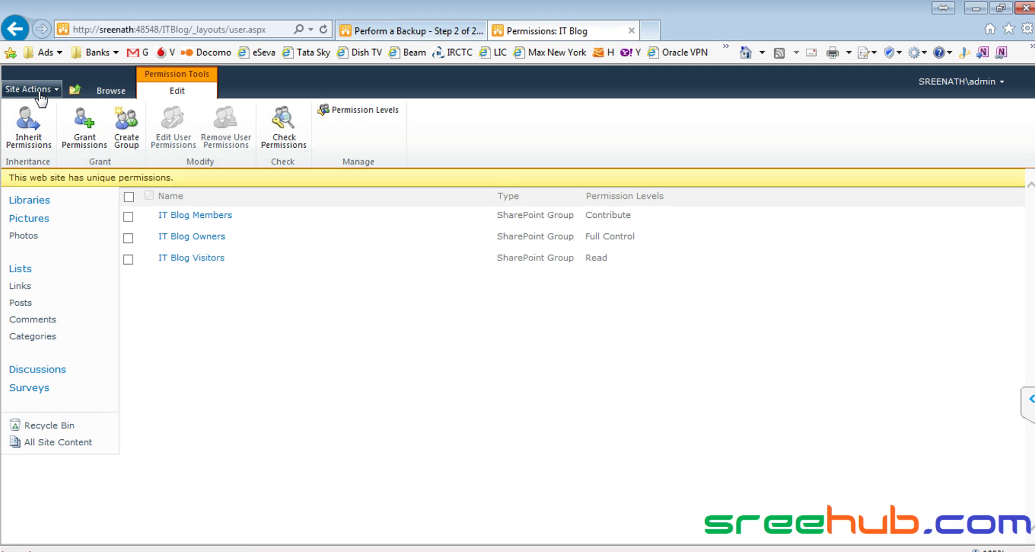
Step: Open the Site Theme page from the IT Blog's site settings
{"action": "left_click", "coordinate": [40, 92]}
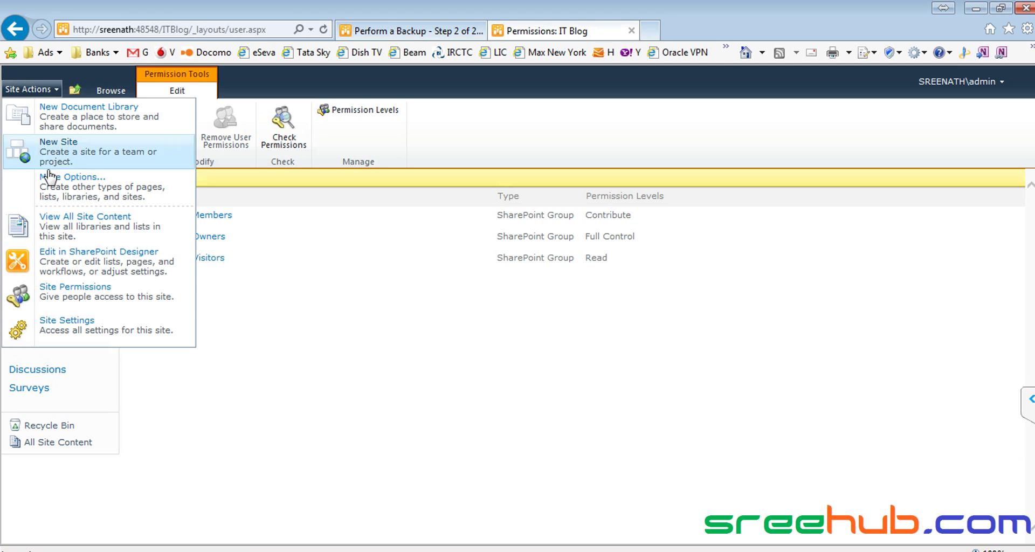
{"action": "left_click", "coordinate": [56, 328]}
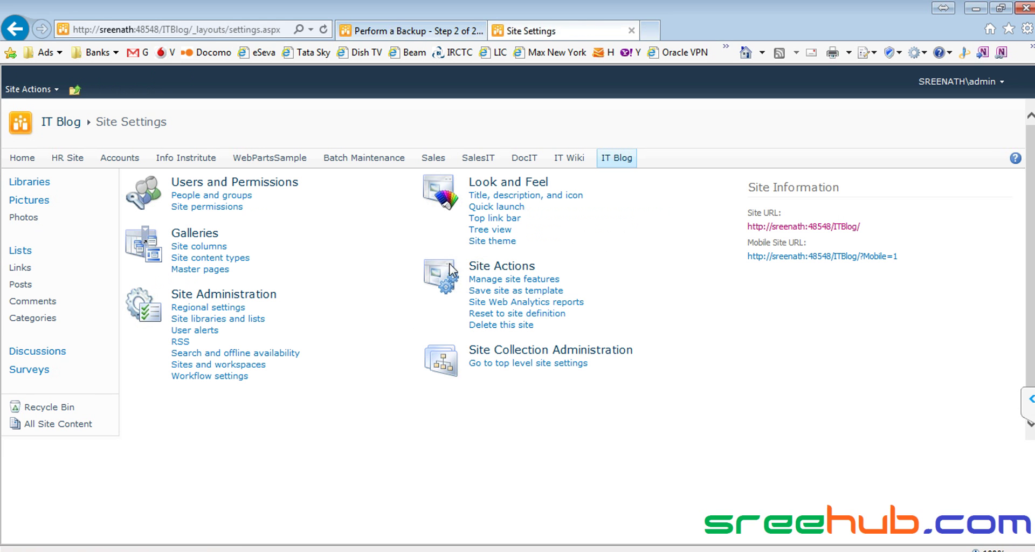
{"action": "left_click", "coordinate": [486, 241]}
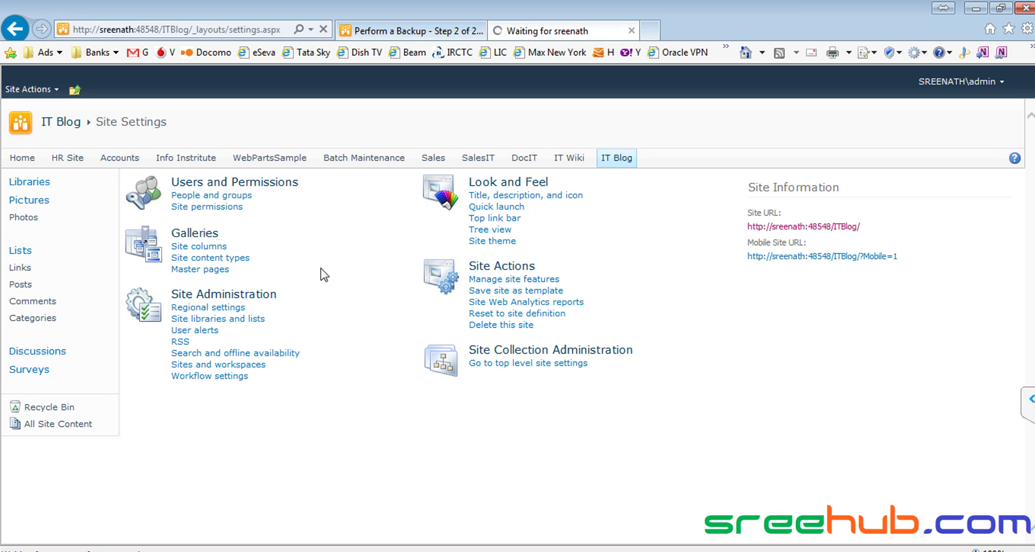
Step: Return to the backup options, compare the data choices, and set a Full backup of content and configuration settings
{"action": "left_click", "coordinate": [409, 32]}
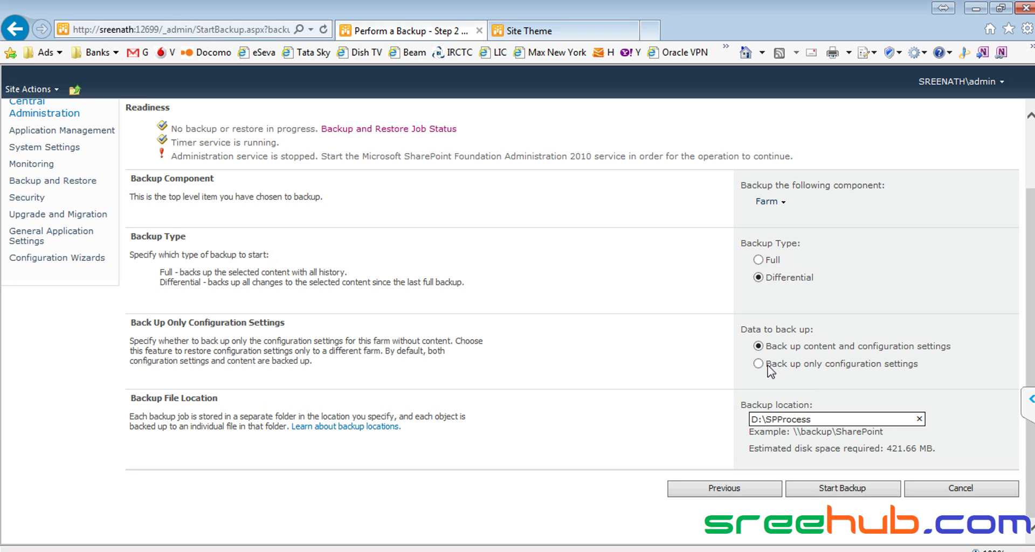
{"action": "left_click_drag", "start_coordinate": [766, 365], "coordinate": [921, 372]}
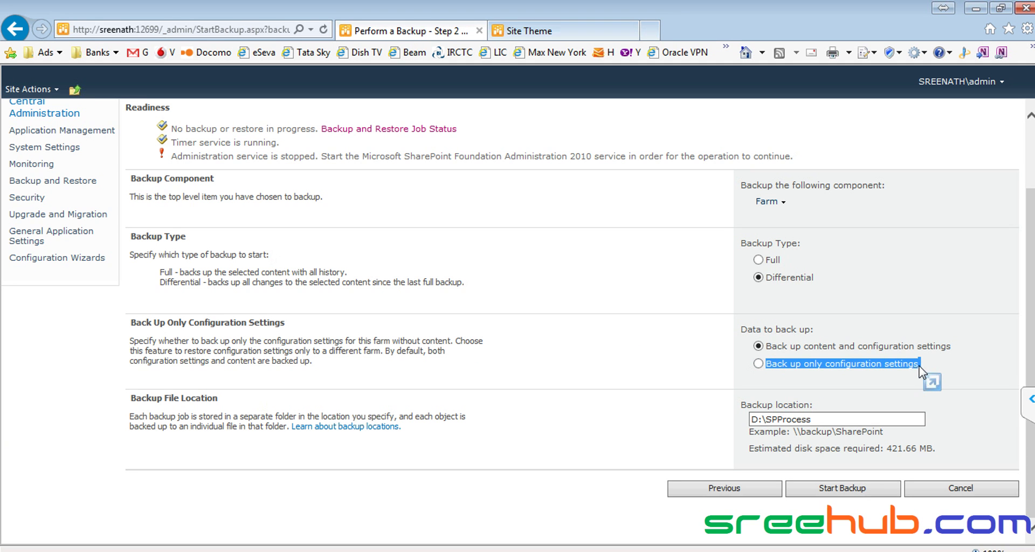
{"action": "left_click_drag", "start_coordinate": [806, 347], "coordinate": [1001, 358]}
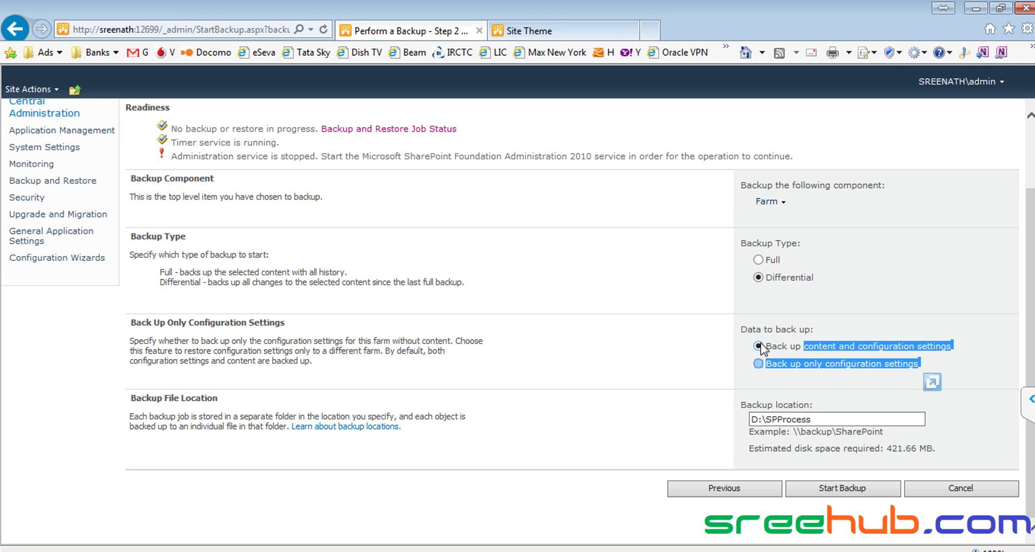
{"action": "left_click", "coordinate": [803, 364]}
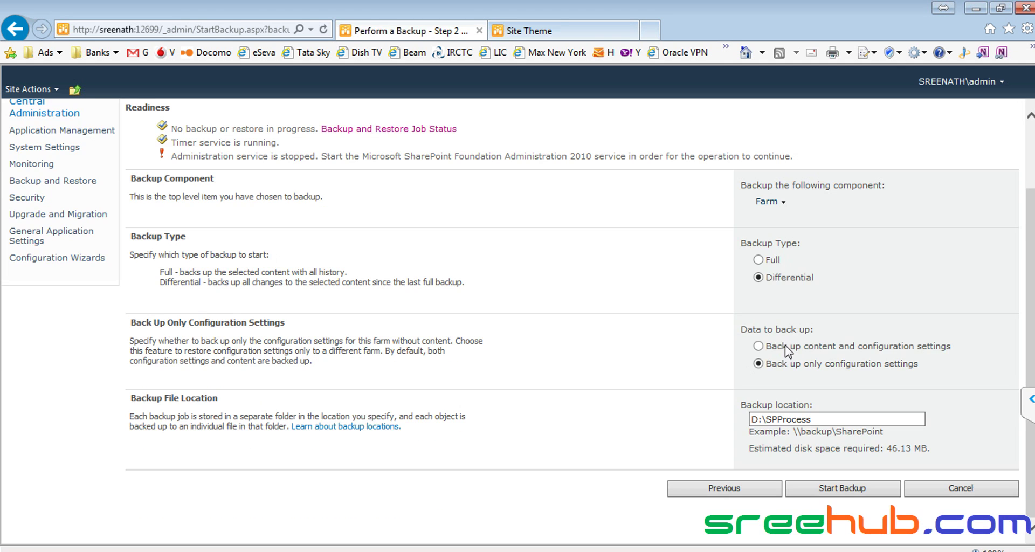
{"action": "left_click", "coordinate": [759, 347]}
{"action": "left_click", "coordinate": [759, 260]}
{"action": "left_click", "coordinate": [758, 363]}
{"action": "left_click", "coordinate": [767, 346]}
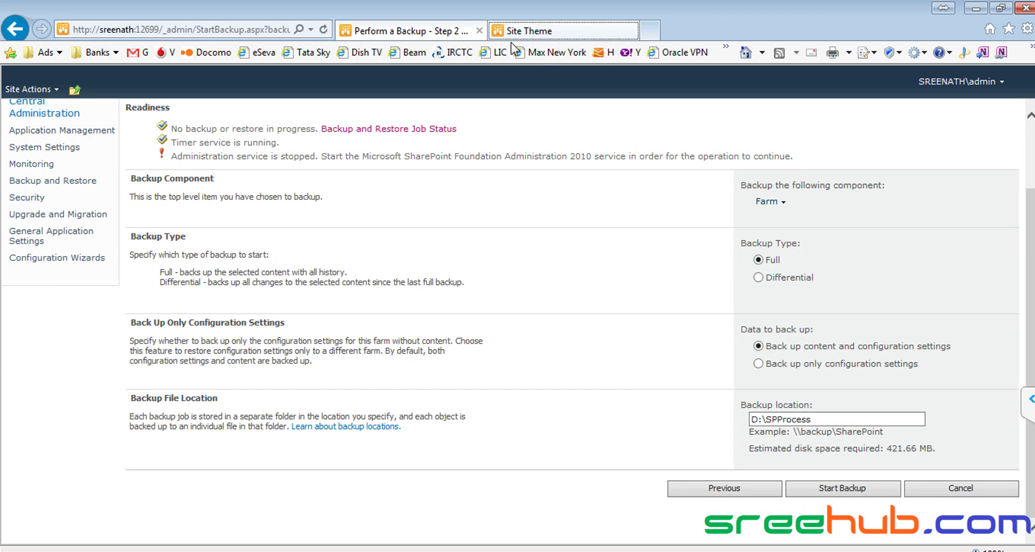
Step: Apply the Classic theme to the IT Blog site and open the blog's home page
{"action": "left_click", "coordinate": [534, 30]}
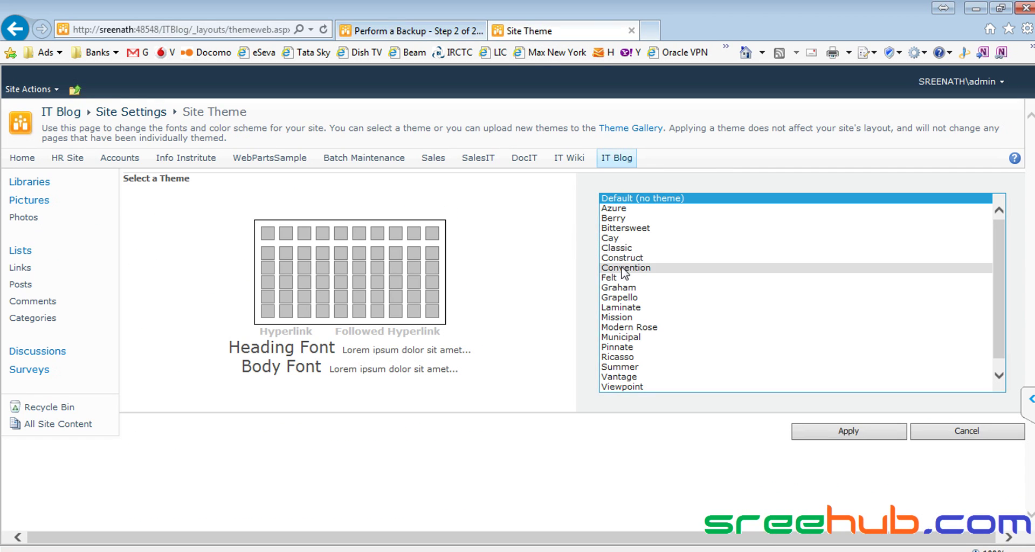
{"action": "left_click", "coordinate": [617, 248]}
{"action": "left_click", "coordinate": [824, 433]}
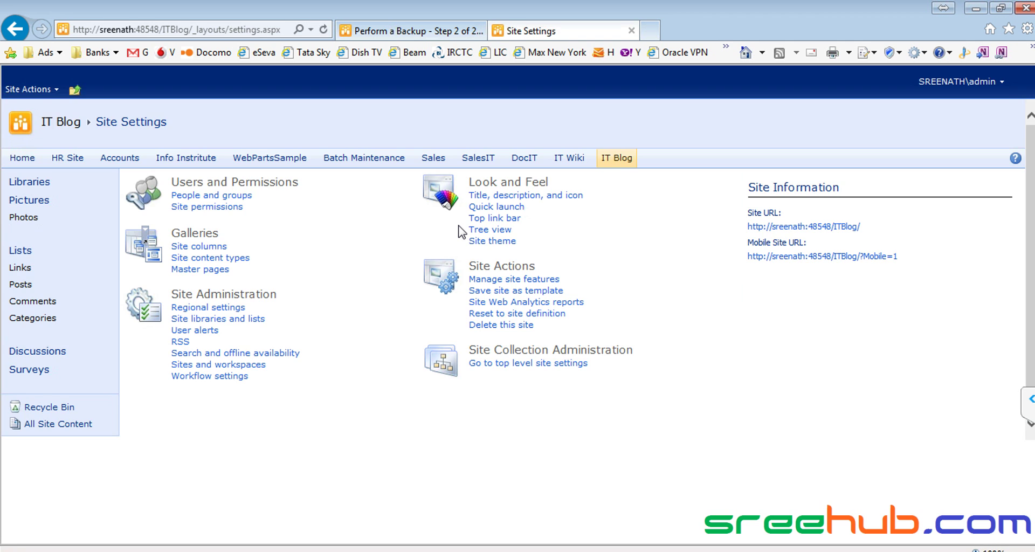
{"action": "left_click", "coordinate": [613, 158]}
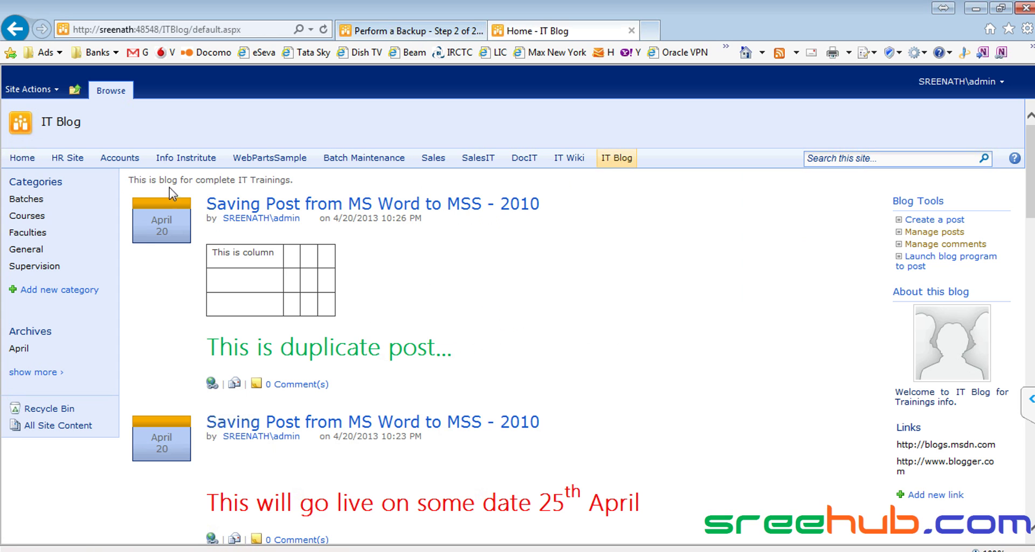
Step: Look over the themed blog's content and open the first "Saving Post from MS Word to MSS - 2010" post
{"action": "left_click_drag", "start_coordinate": [143, 181], "coordinate": [534, 305]}
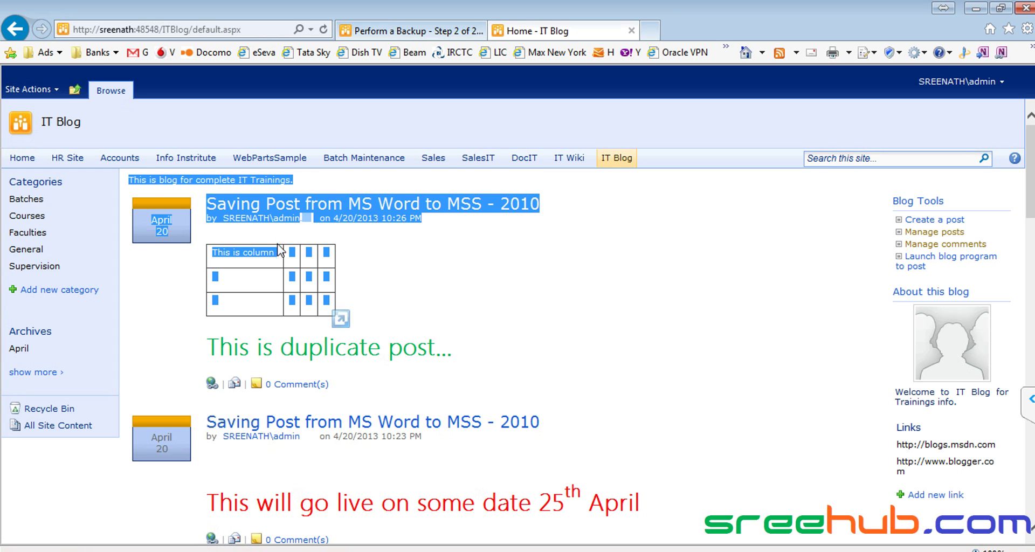
{"action": "left_click", "coordinate": [622, 240]}
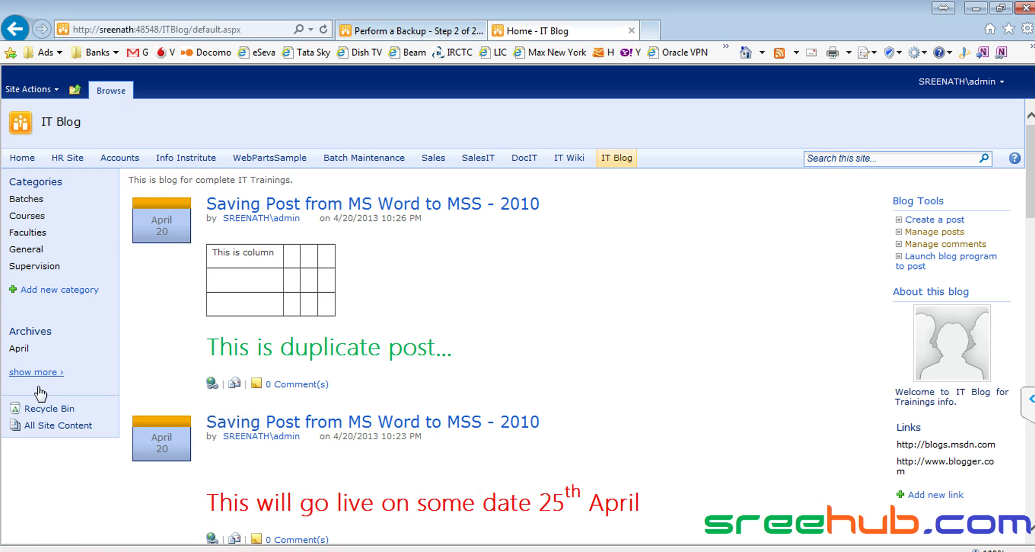
{"action": "left_click_drag", "start_coordinate": [491, 357], "coordinate": [191, 185]}
{"action": "left_click", "coordinate": [321, 204]}
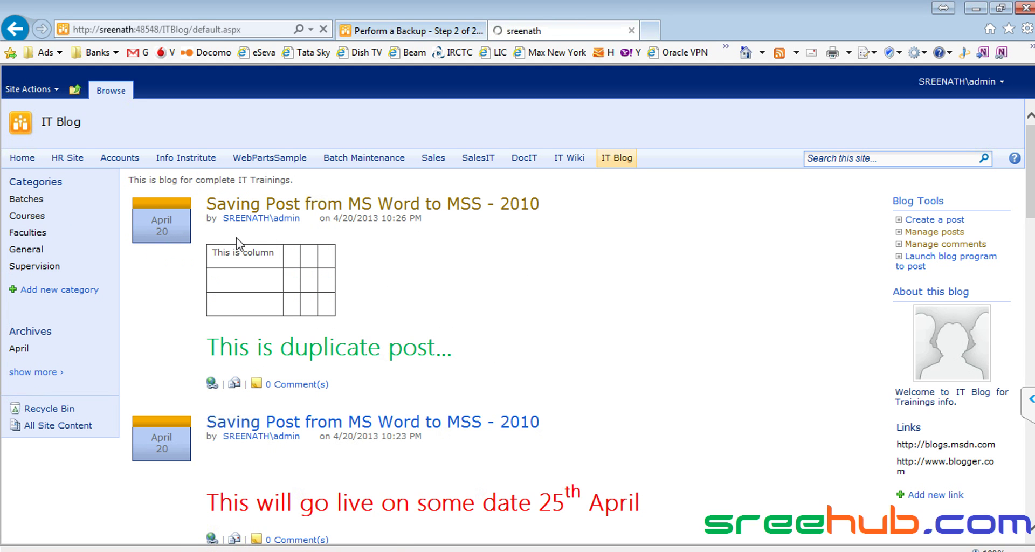
Step: Return to the farm backup options and review them with content and configuration settings selected as the data
{"action": "left_click", "coordinate": [428, 31]}
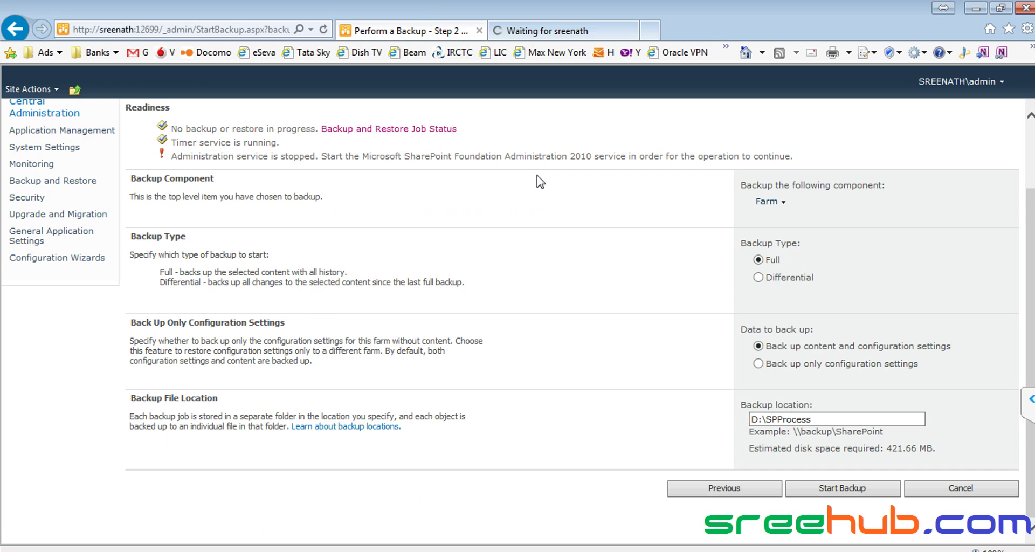
{"action": "left_click", "coordinate": [763, 346]}
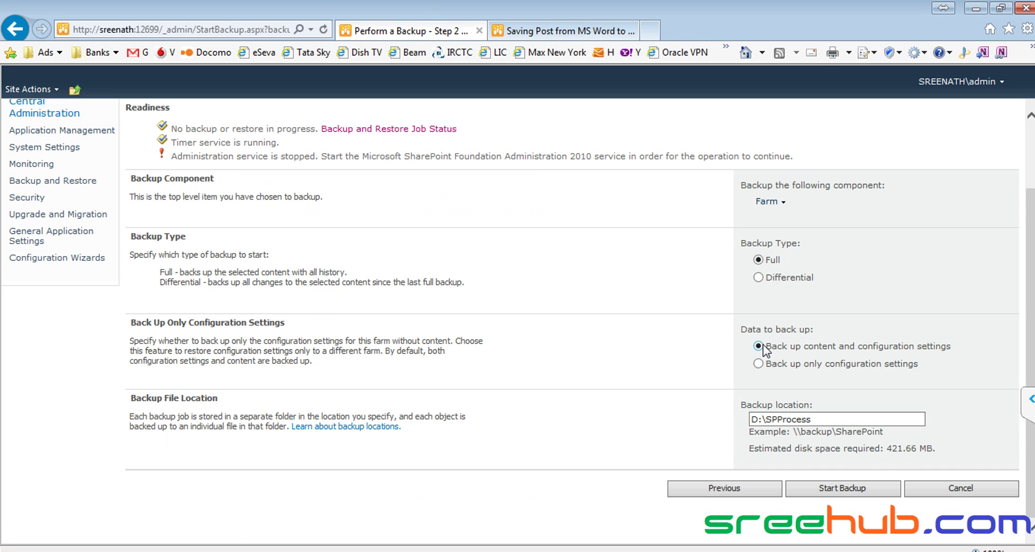
{"action": "scroll", "coordinate": [518, 341], "scroll_direction": "up", "scroll_amount": 2}
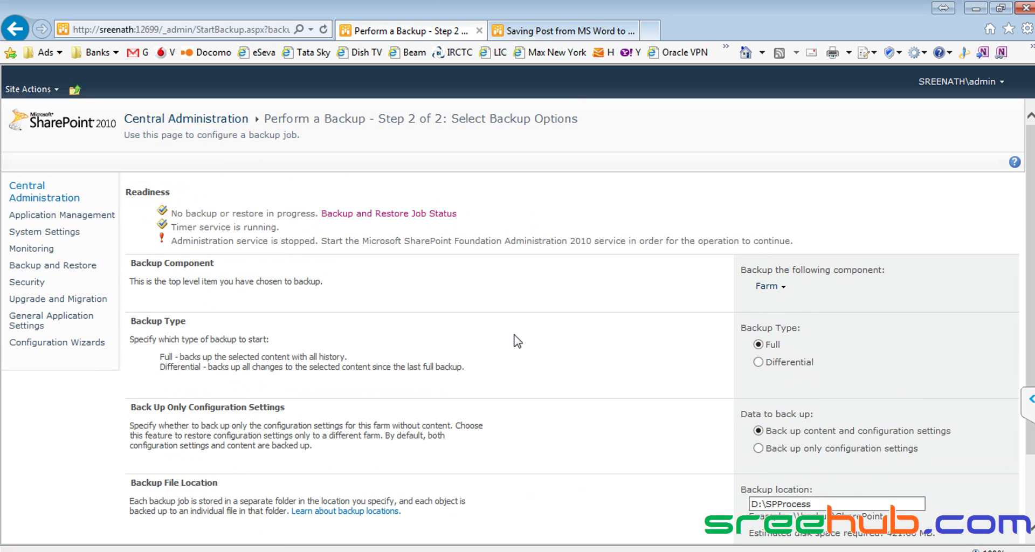
{"action": "scroll", "coordinate": [518, 341], "scroll_direction": "down", "scroll_amount": 2}
{"action": "scroll", "coordinate": [517, 341], "scroll_direction": "down", "scroll_amount": 1}
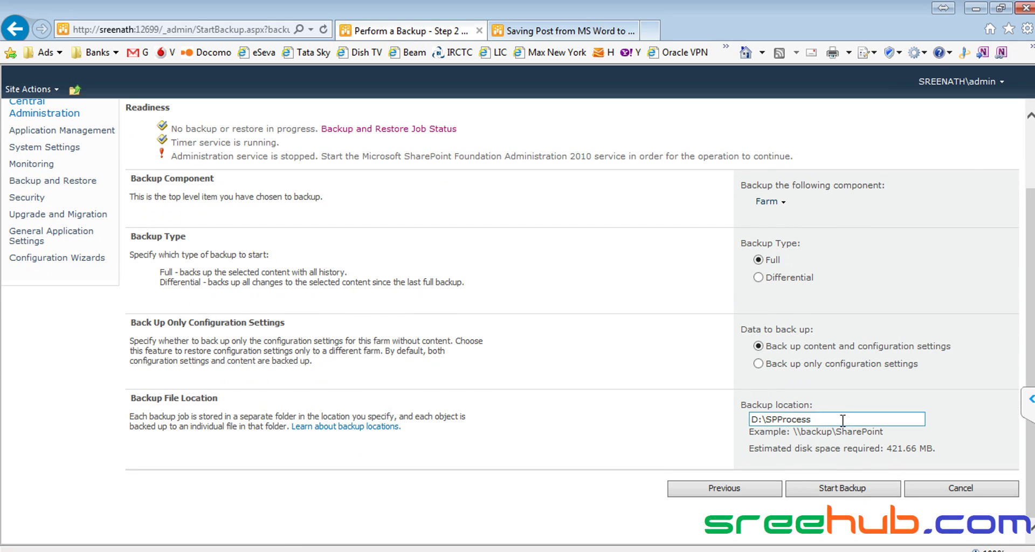
Step: Copy the backup location path and open the D:\SPProcess folder in Windows Explorer
{"action": "left_click_drag", "start_coordinate": [842, 419], "coordinate": [616, 421]}
{"action": "key", "text": "ctrl+c"}
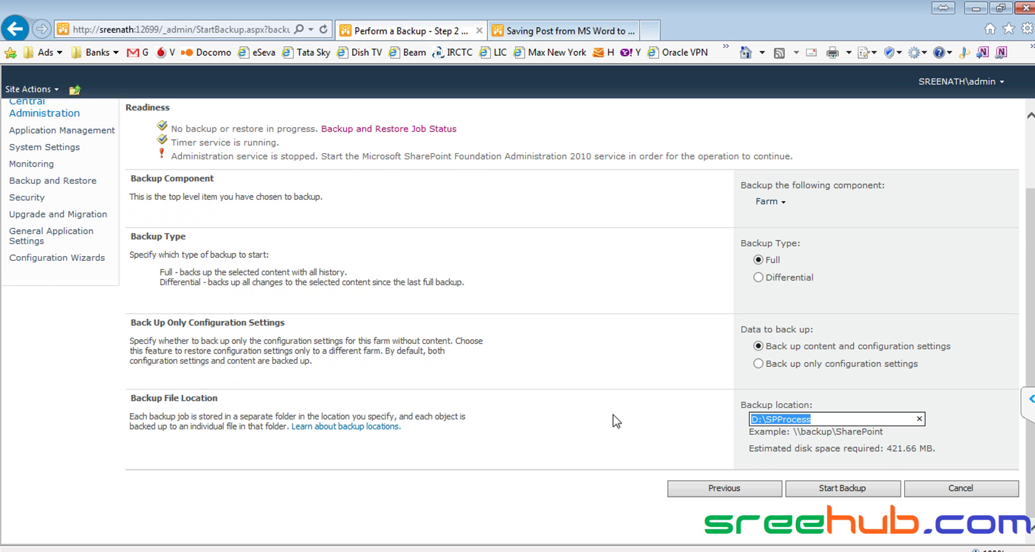
{"action": "left_click", "coordinate": [701, 551]}
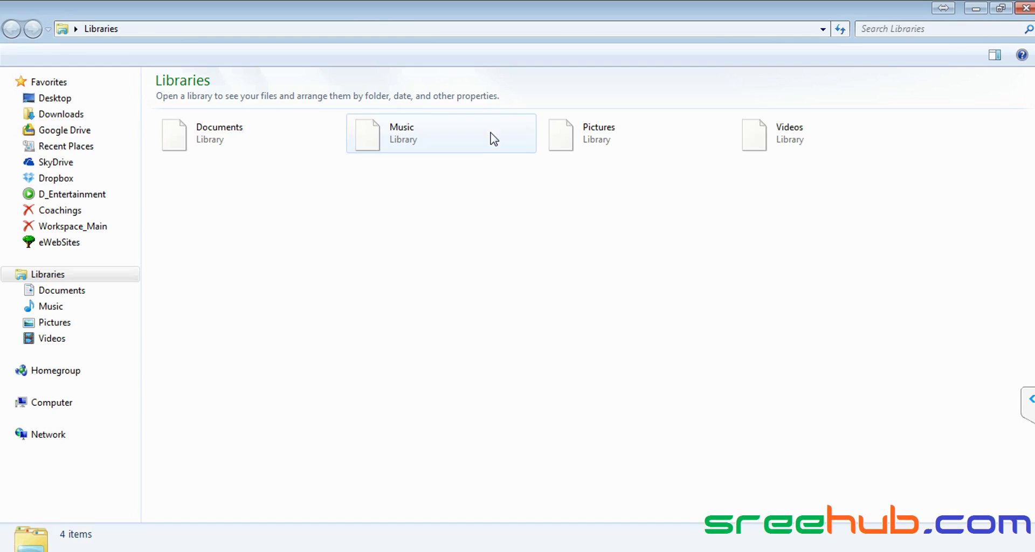
{"action": "key", "text": "alt+d"}
{"action": "key", "text": "ctrl+v"}
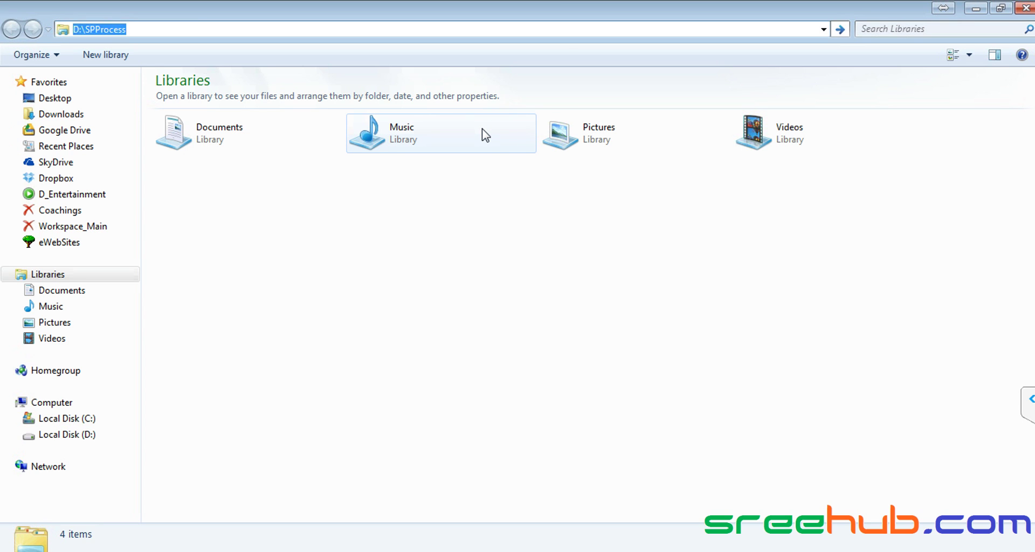
{"action": "key", "text": "Return"}
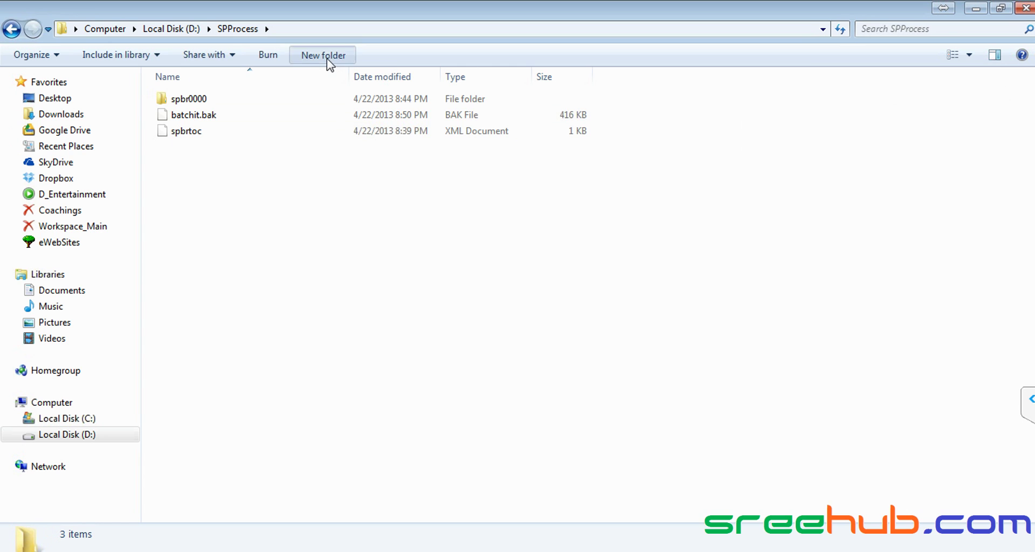
Step: Create a folder named Backup inside D:\SPProcess and open it
{"action": "left_click", "coordinate": [323, 54]}
{"action": "type", "text": "Backup"}
{"action": "key", "text": "Return"}
{"action": "key", "text": "Return"}
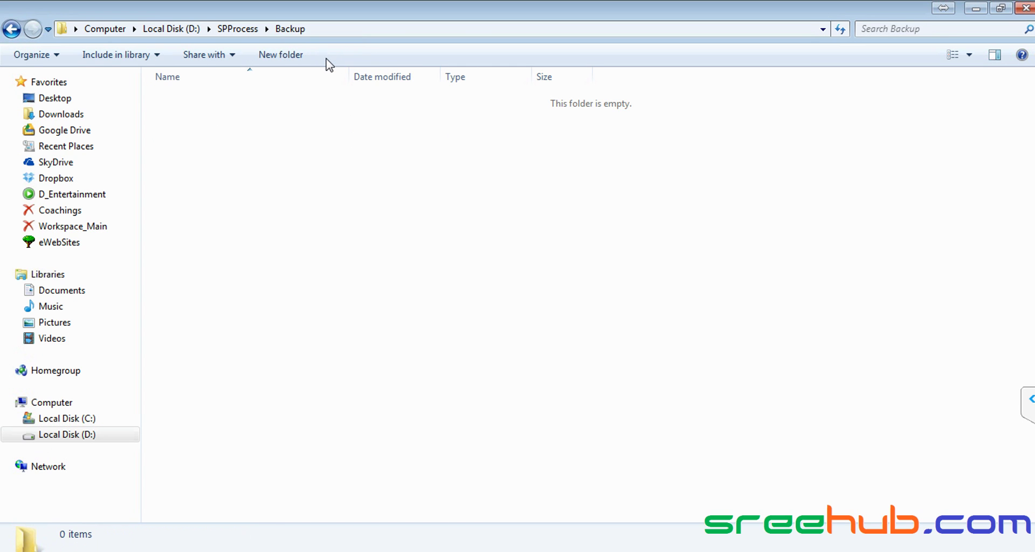
Step: Copy the new folder's path and set the farm backup location to D:\SPProcess\Backup in the backup options
{"action": "key", "text": "alt+d"}
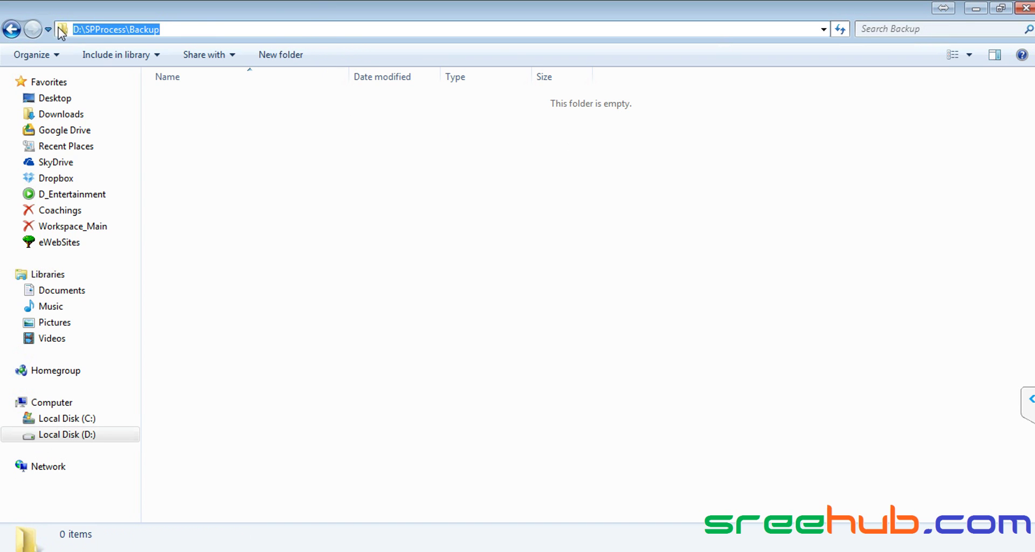
{"action": "right_click", "coordinate": [102, 28]}
{"action": "left_click", "coordinate": [132, 77]}
{"action": "left_click", "coordinate": [975, 8]}
{"action": "left_click", "coordinate": [828, 418]}
{"action": "left_click_drag", "start_coordinate": [846, 418], "coordinate": [690, 409]}
{"action": "key", "text": "ctrl+v"}
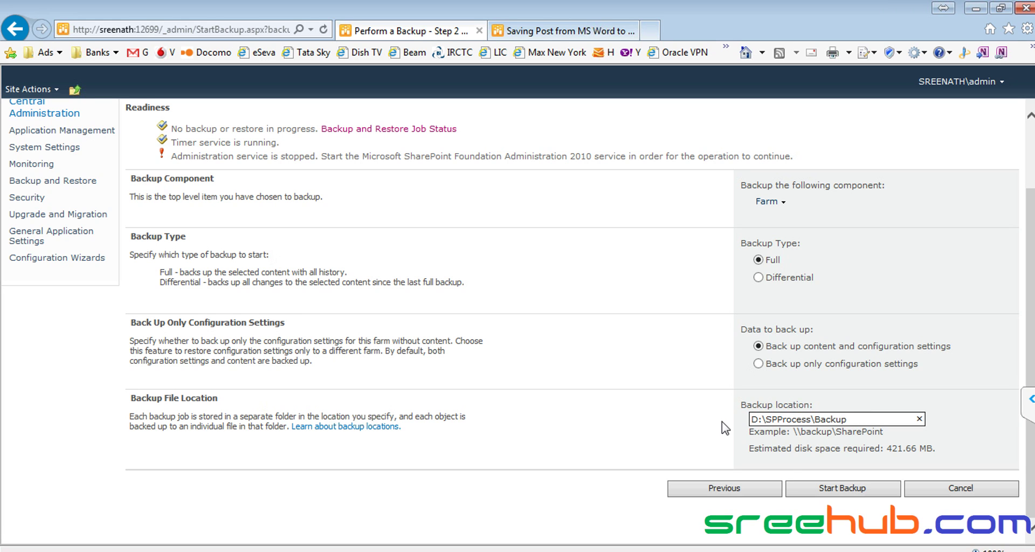
Step: Examine the estimated disk space required for the full farm backup
{"action": "left_click_drag", "start_coordinate": [753, 443], "coordinate": [964, 444]}
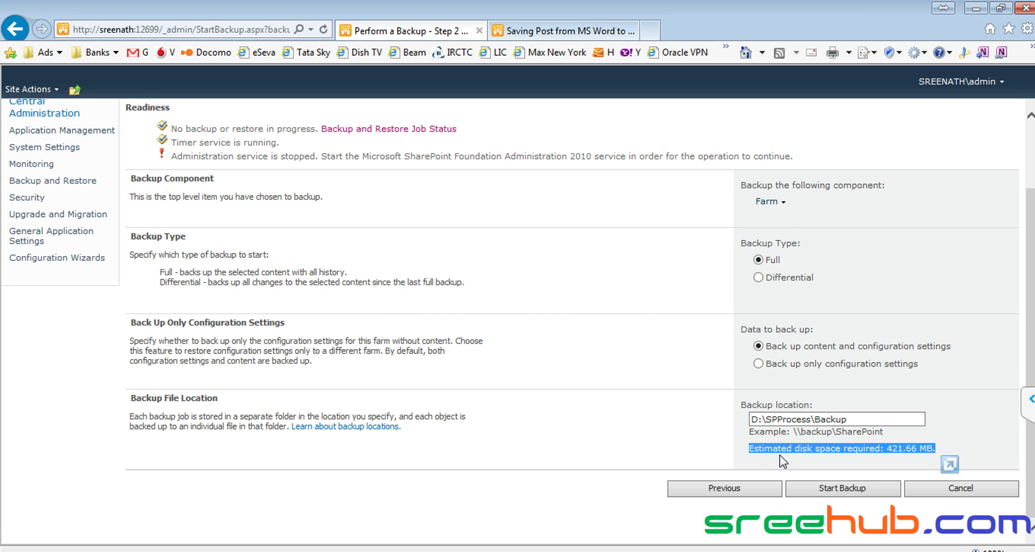
{"action": "left_click", "coordinate": [889, 449]}
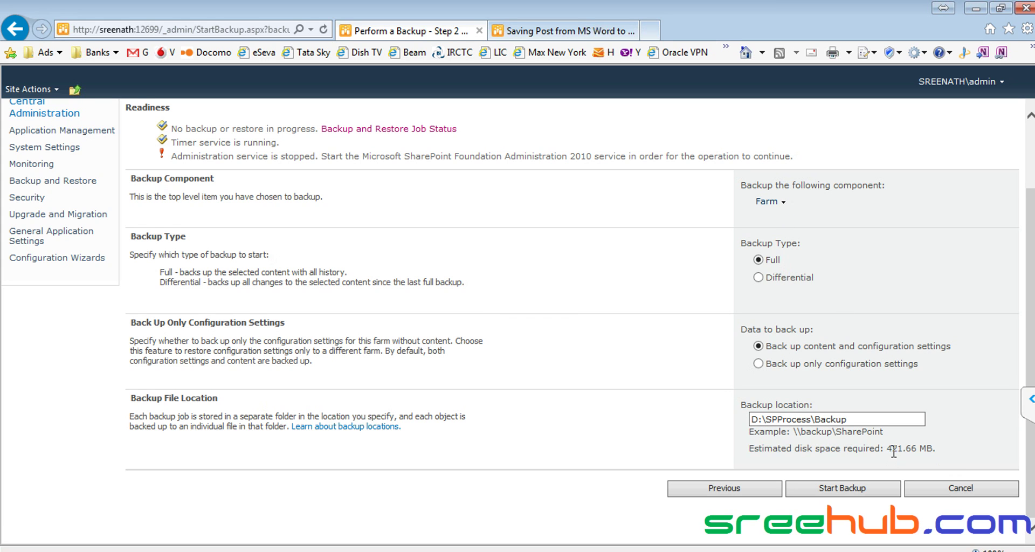
{"action": "left_click_drag", "start_coordinate": [887, 448], "coordinate": [934, 450]}
Step: Open the Info Instritute subsite in the other browser tab and go to its Site Settings page
{"action": "left_click", "coordinate": [525, 31]}
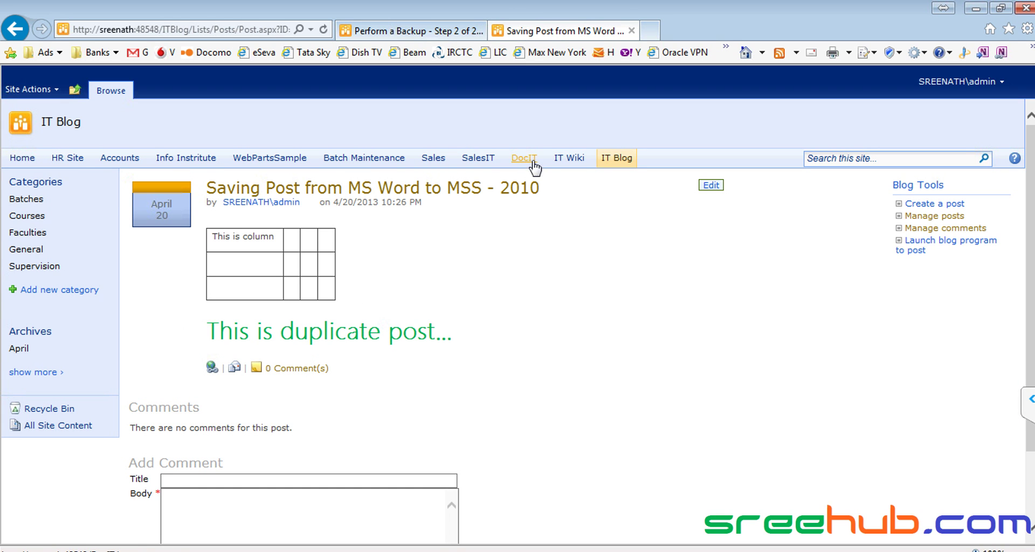
{"action": "left_click", "coordinate": [177, 161]}
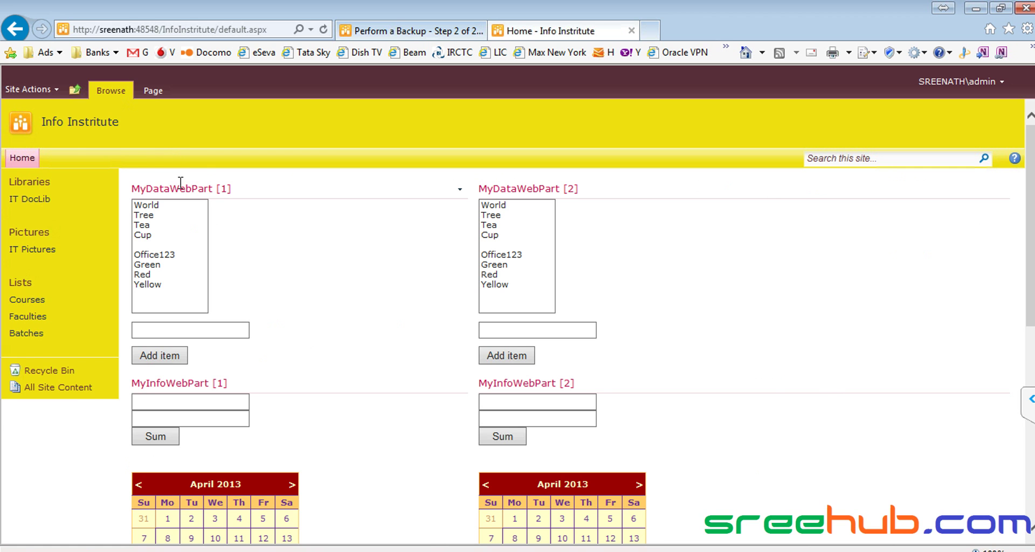
{"action": "left_click", "coordinate": [50, 90]}
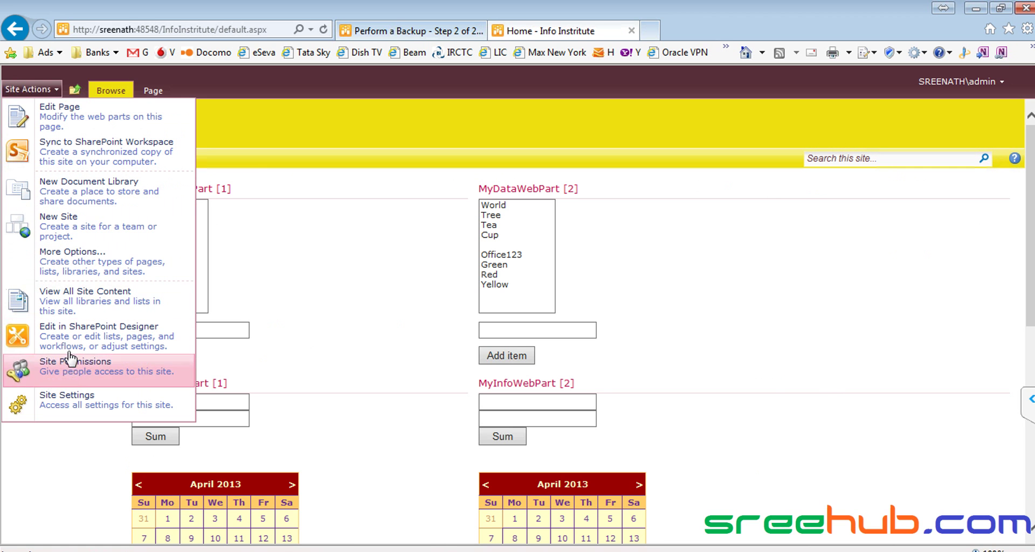
{"action": "left_click", "coordinate": [75, 367]}
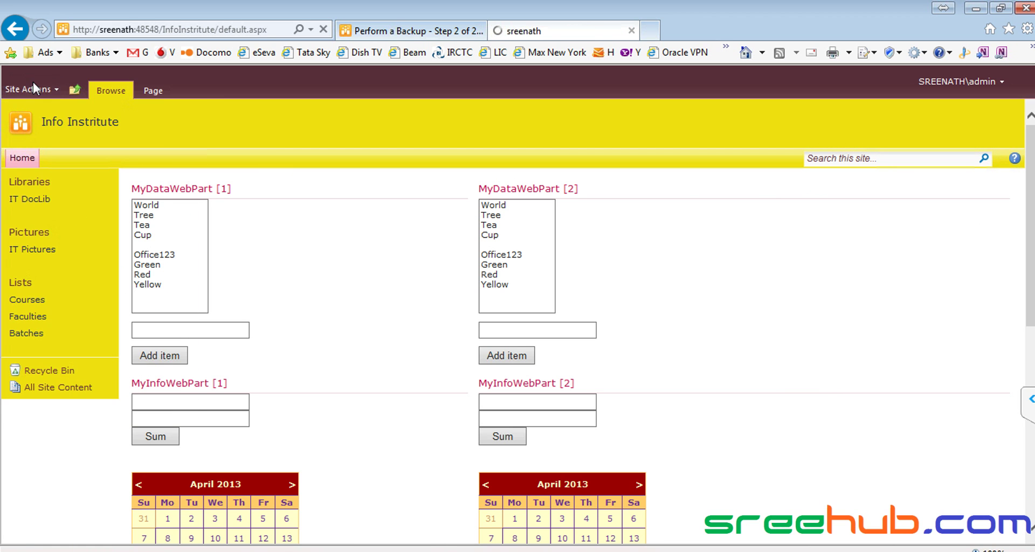
{"action": "left_click", "coordinate": [32, 89]}
{"action": "left_click", "coordinate": [84, 370]}
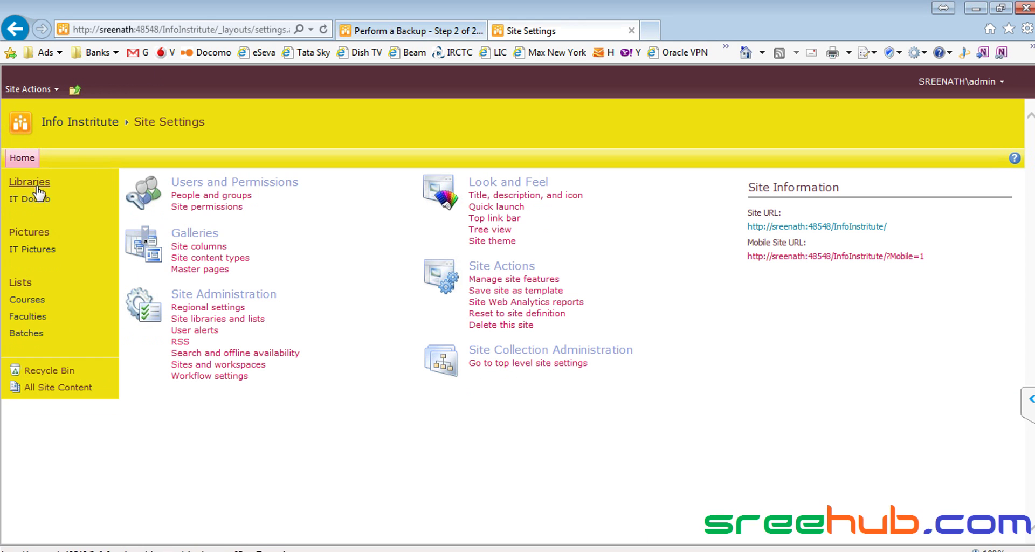
Step: Apply the Classic theme to the Info Instritute site
{"action": "left_click", "coordinate": [483, 241]}
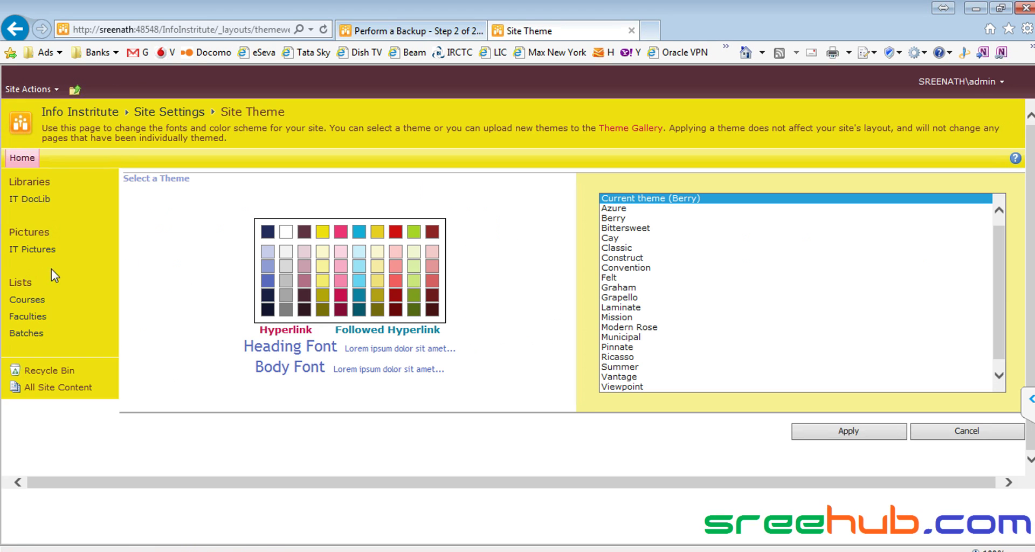
{"action": "left_click", "coordinate": [616, 237]}
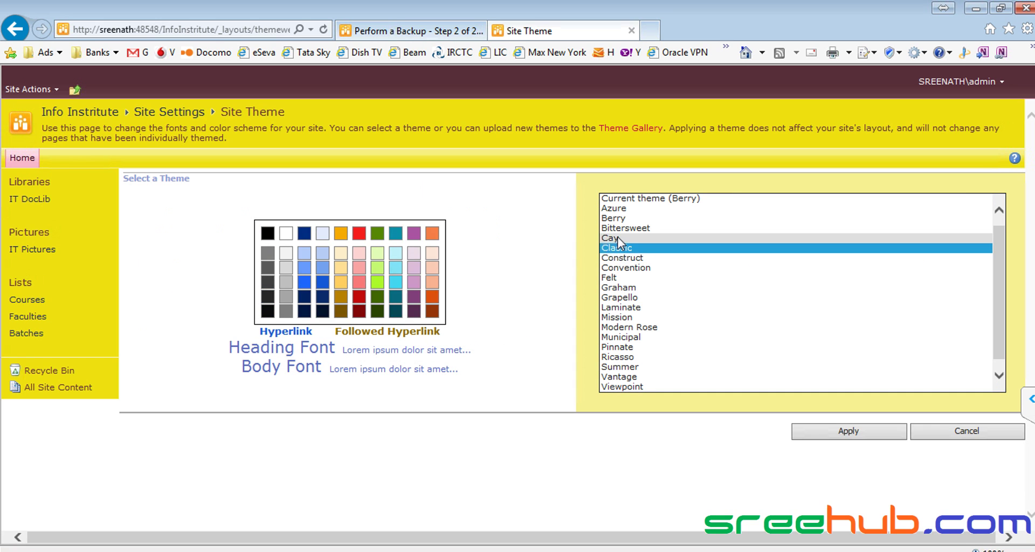
{"action": "left_click", "coordinate": [835, 432]}
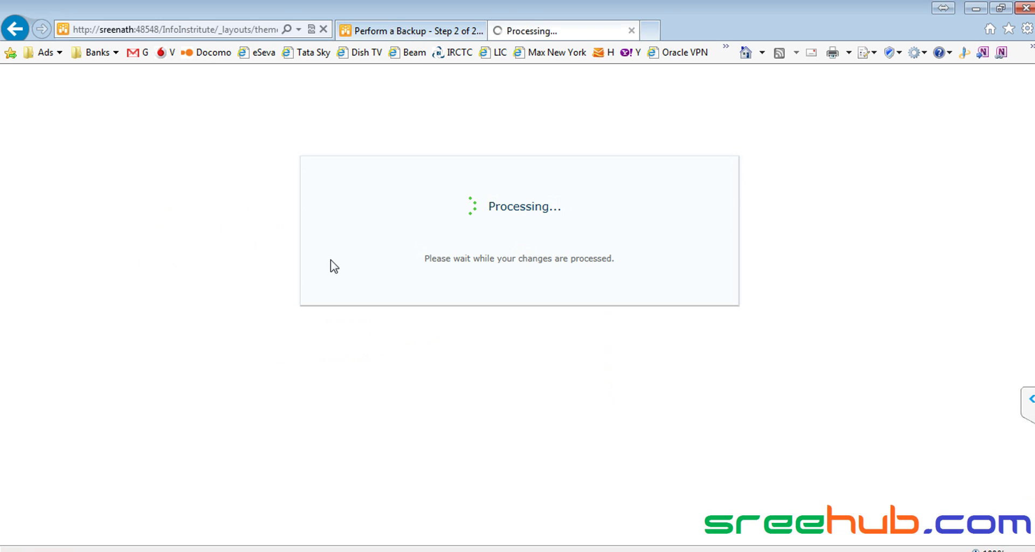
Step: Return to the farm backup options and review the estimated disk space value again
{"action": "left_click", "coordinate": [410, 30]}
{"action": "left_click_drag", "start_coordinate": [885, 447], "coordinate": [942, 438]}
{"action": "left_click", "coordinate": [944, 458]}
{"action": "left_click", "coordinate": [825, 419]}
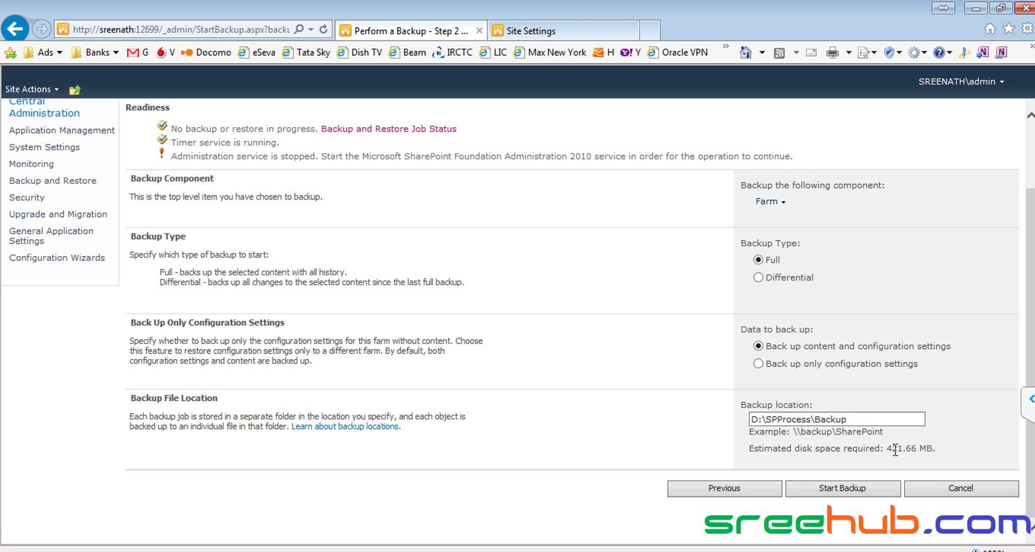
{"action": "left_click_drag", "start_coordinate": [884, 447], "coordinate": [928, 446]}
{"action": "left_click", "coordinate": [899, 445]}
Step: Go back to component selection, select the entire Farm again, and continue to the backup options
{"action": "left_click", "coordinate": [765, 201]}
{"action": "left_click", "coordinate": [752, 219]}
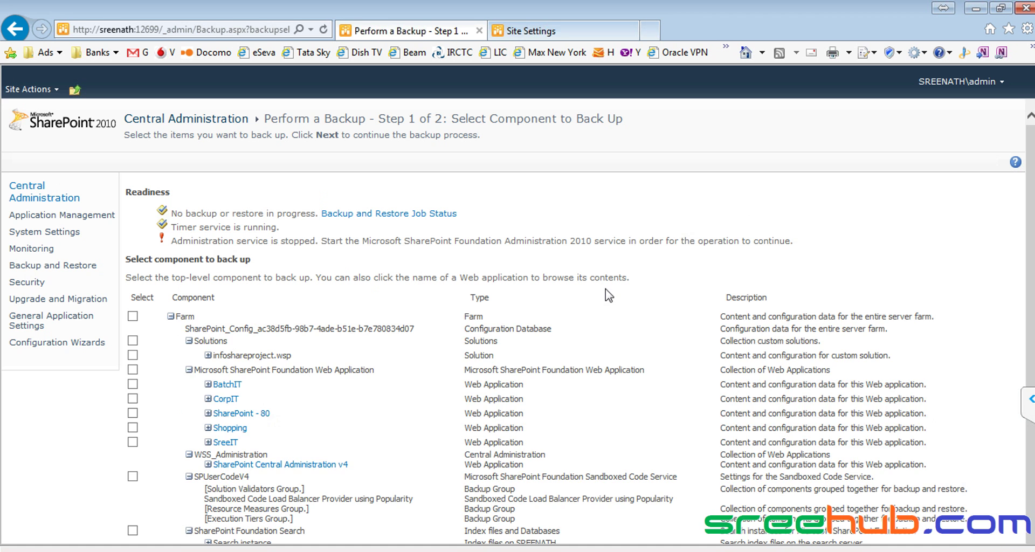
{"action": "scroll", "coordinate": [551, 327], "scroll_direction": "down", "scroll_amount": 3}
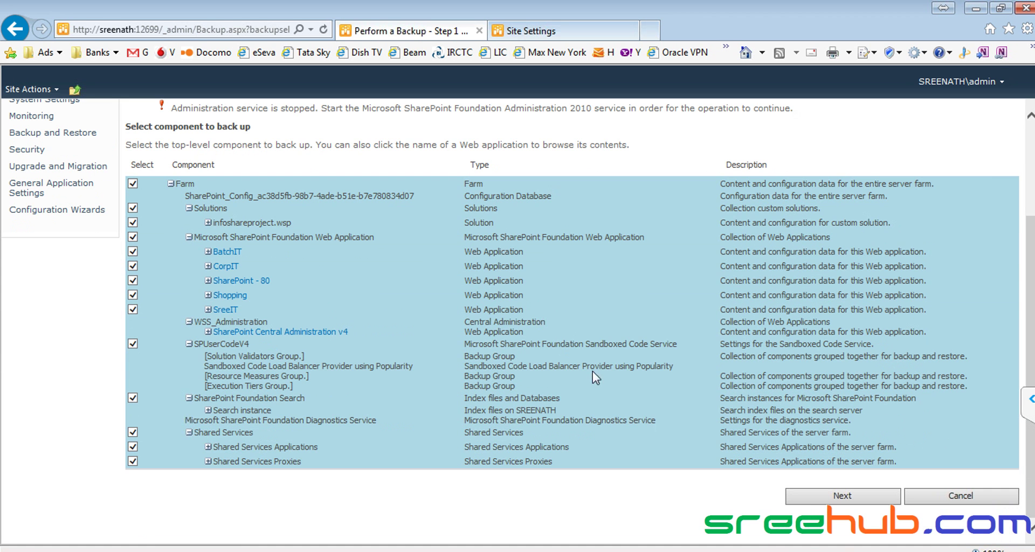
{"action": "left_click", "coordinate": [833, 494]}
{"action": "scroll", "coordinate": [752, 448], "scroll_direction": "down", "scroll_amount": 3}
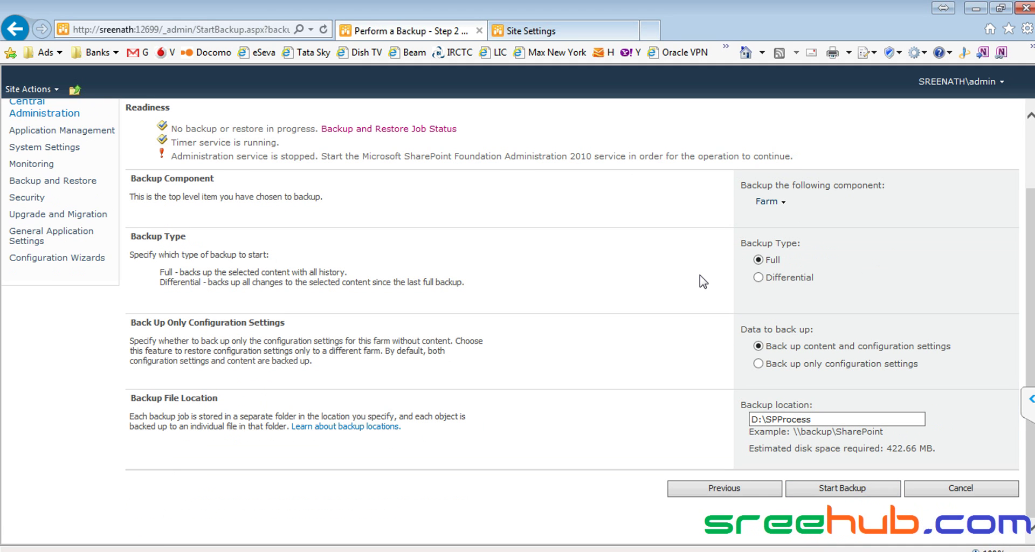
Step: Change the backup component to only the CorpIT web application and check its estimated disk space
{"action": "scroll", "coordinate": [703, 282], "scroll_direction": "up", "scroll_amount": 2}
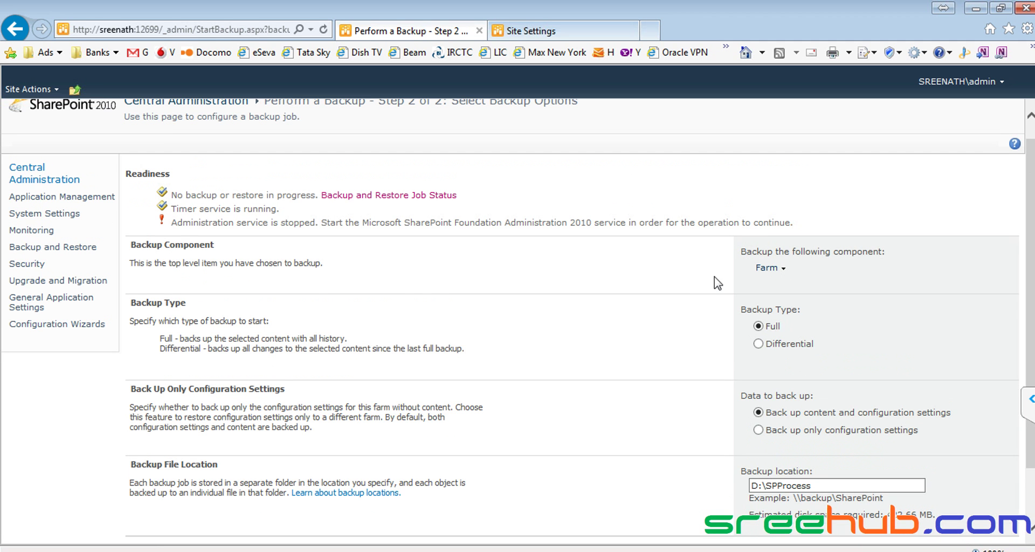
{"action": "left_click", "coordinate": [774, 272]}
{"action": "left_click", "coordinate": [700, 283]}
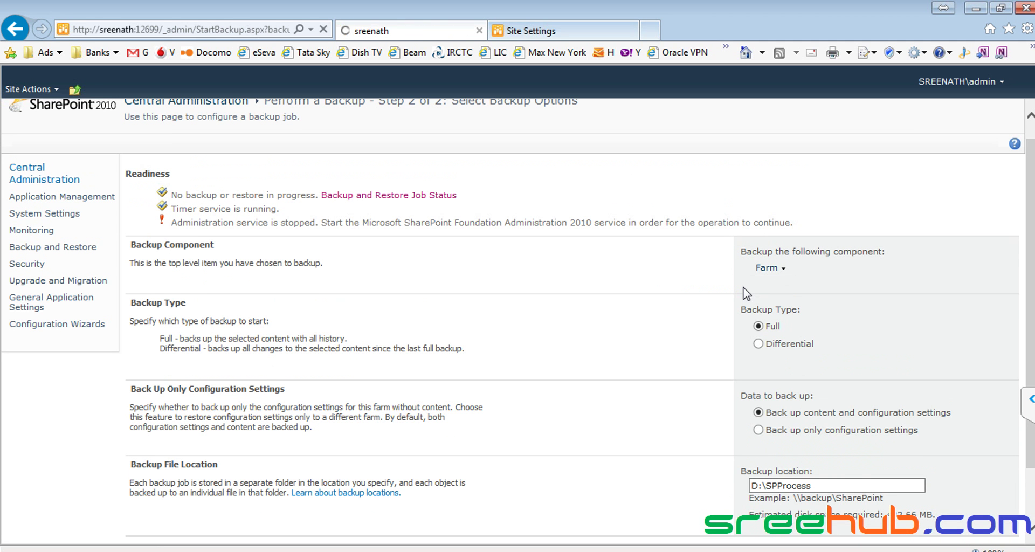
{"action": "left_click", "coordinate": [132, 316]}
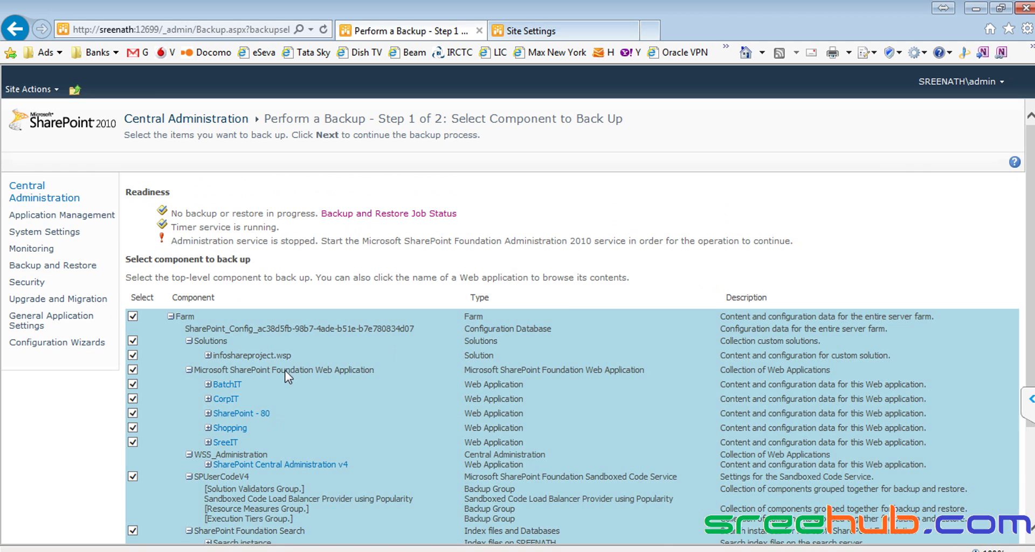
{"action": "scroll", "coordinate": [294, 375], "scroll_direction": "down", "scroll_amount": 3}
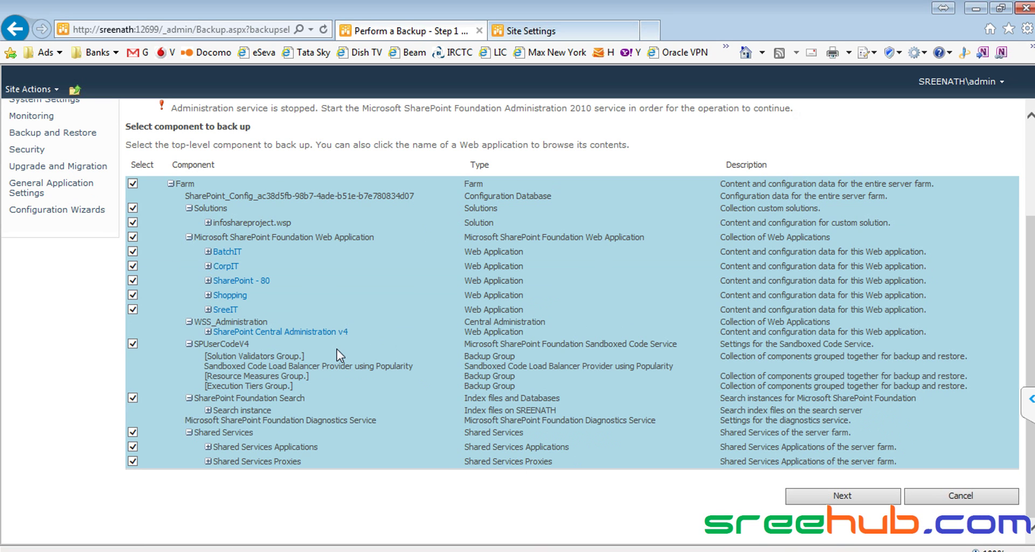
{"action": "left_click", "coordinate": [132, 183]}
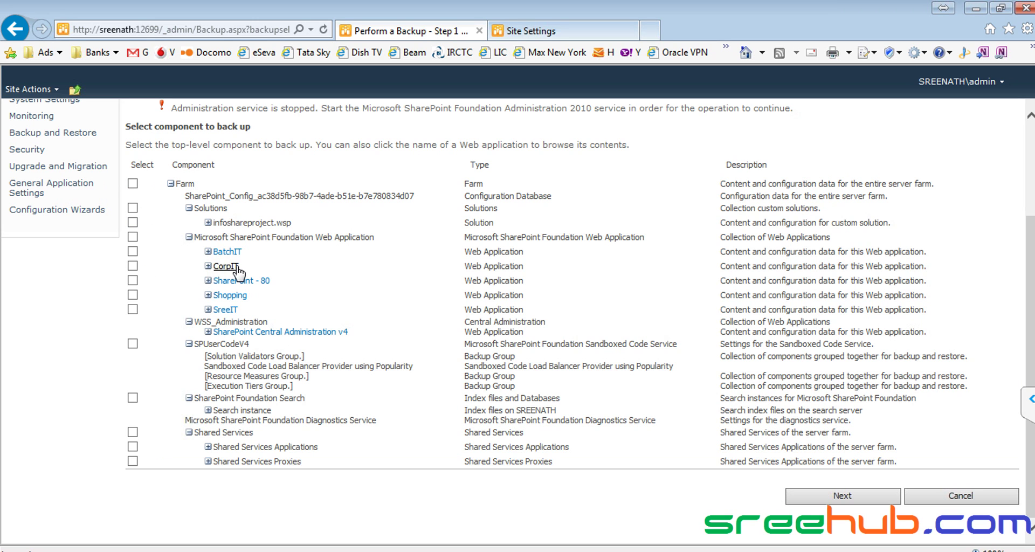
{"action": "left_click", "coordinate": [132, 265]}
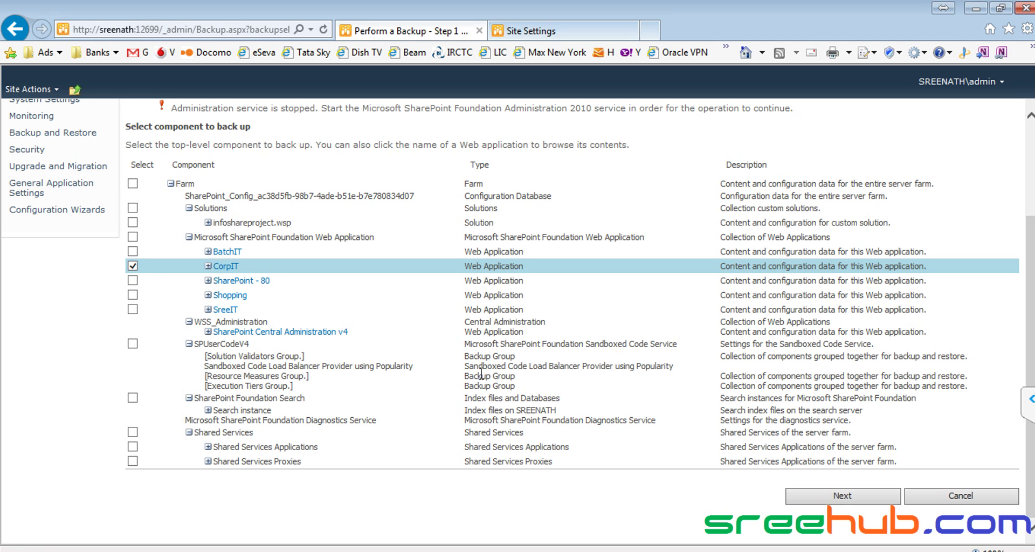
{"action": "left_click", "coordinate": [844, 503]}
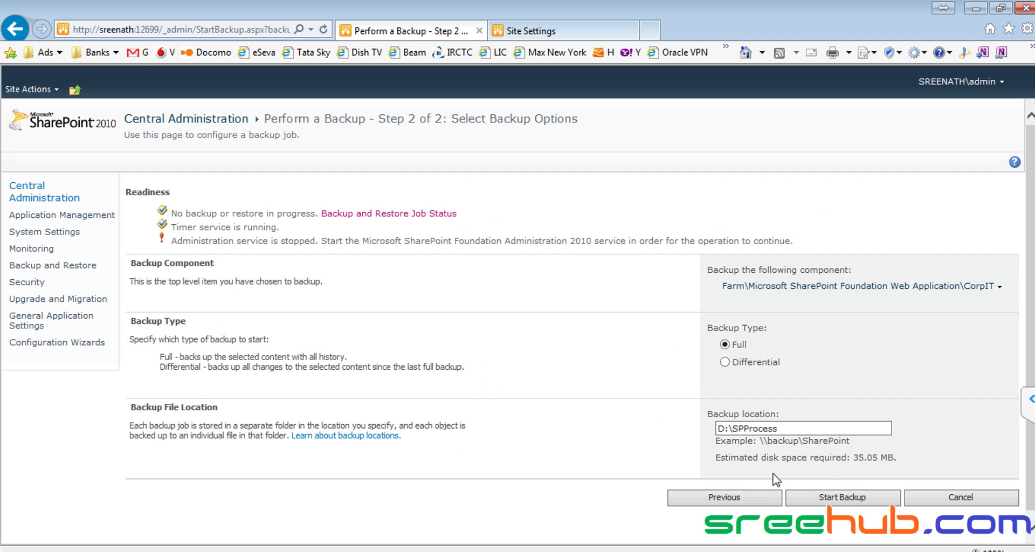
{"action": "left_click_drag", "start_coordinate": [854, 458], "coordinate": [899, 458]}
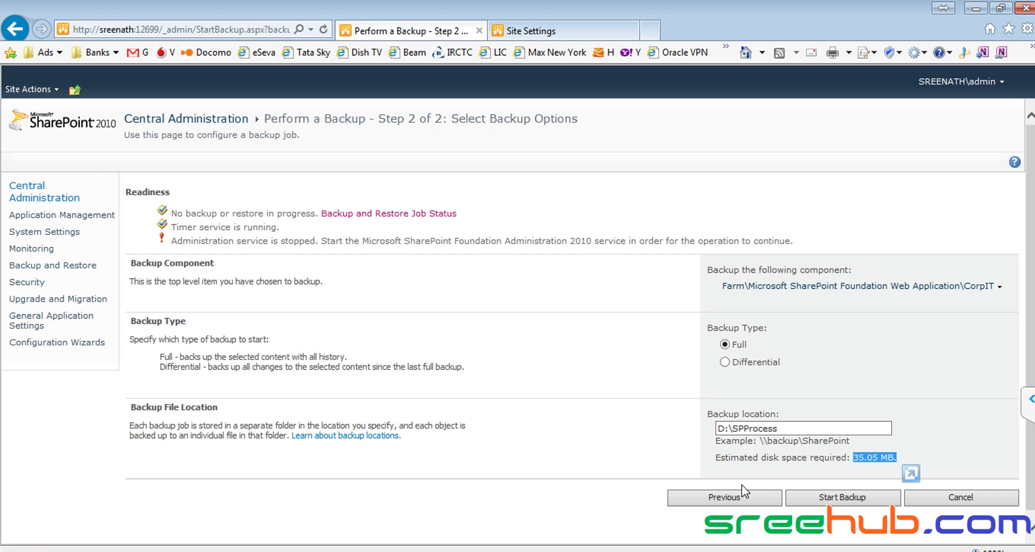
Step: Change the backup component to the BatchIT web application and review its estimated disk space in the backup options
{"action": "left_click", "coordinate": [714, 498]}
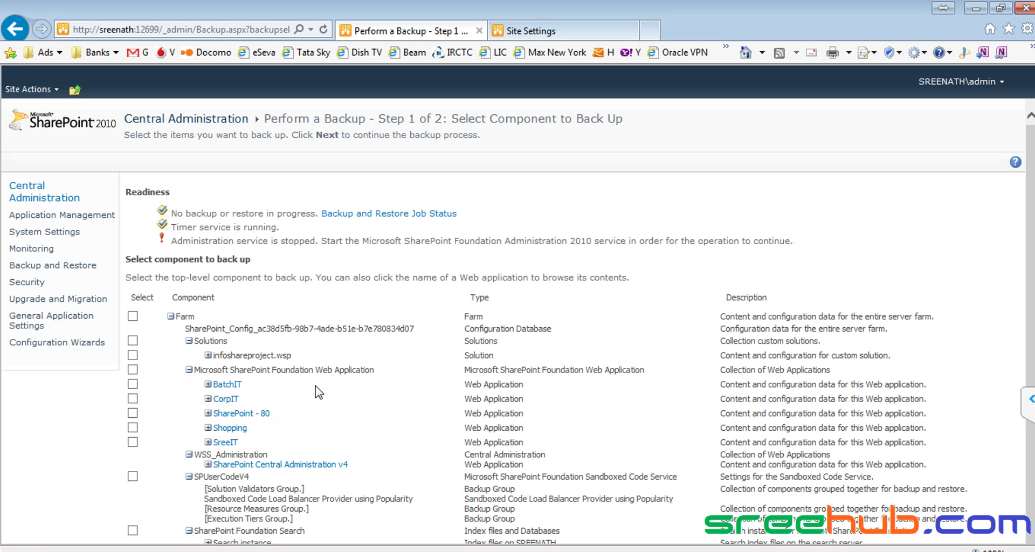
{"action": "left_click", "coordinate": [133, 384]}
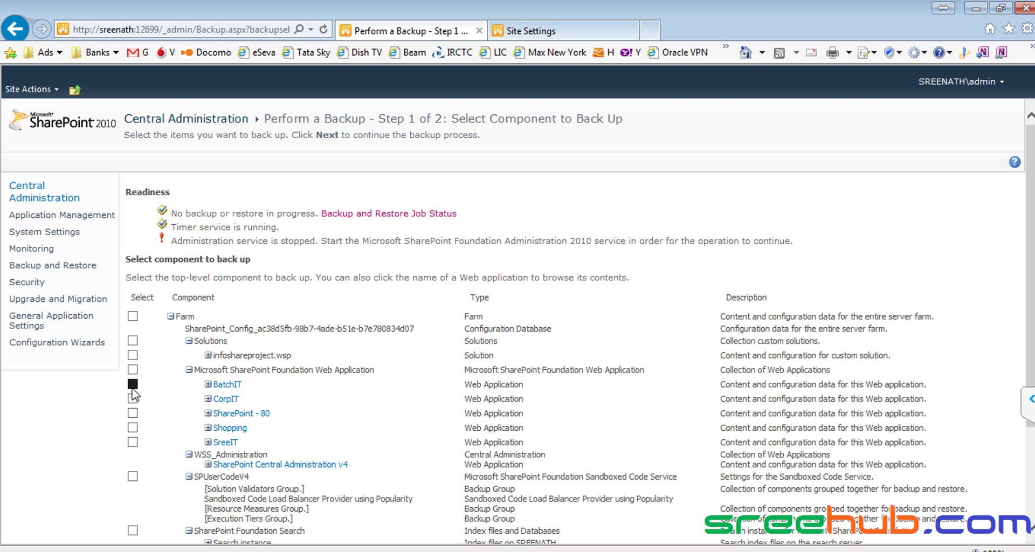
{"action": "scroll", "coordinate": [277, 392], "scroll_direction": "down", "scroll_amount": 2}
{"action": "left_click", "coordinate": [863, 496]}
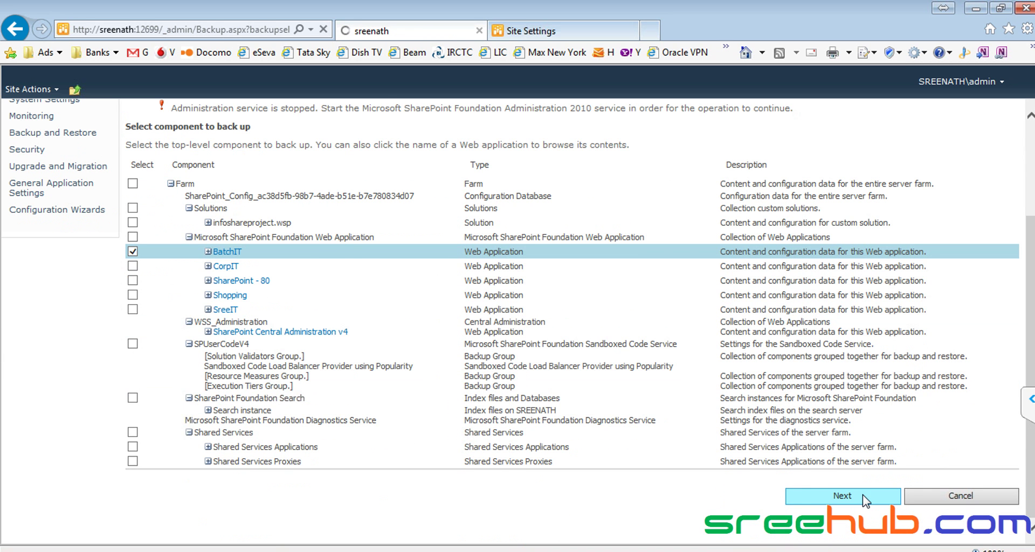
{"action": "left_click_drag", "start_coordinate": [846, 456], "coordinate": [912, 454]}
{"action": "left_click", "coordinate": [839, 457]}
{"action": "left_click_drag", "start_coordinate": [818, 457], "coordinate": [896, 465]}
{"action": "left_click", "coordinate": [923, 477]}
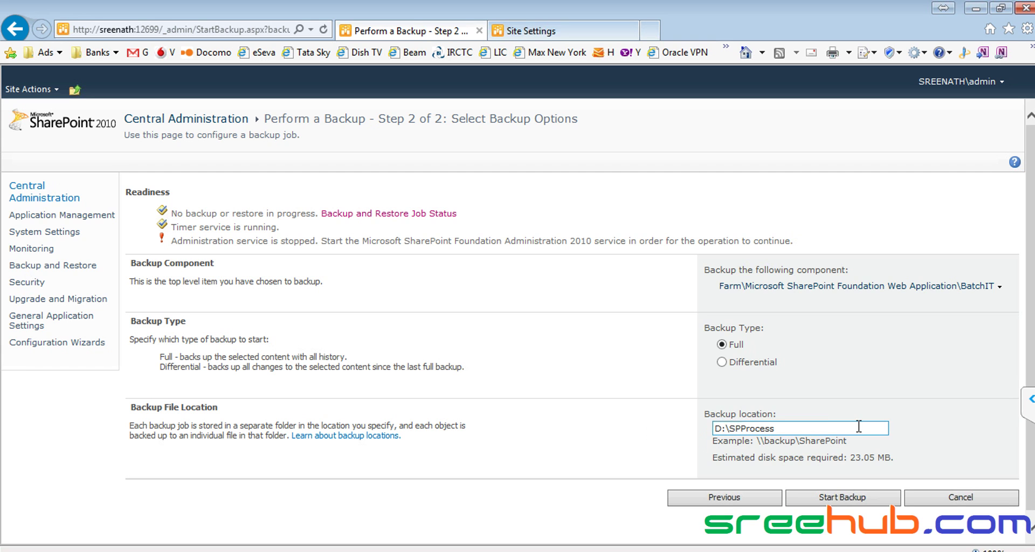
Step: Set the BatchIT backup location to D:\SPProcess\Backup and try to start the full backup
{"action": "left_click_drag", "start_coordinate": [865, 428], "coordinate": [582, 425]}
{"action": "type", "text": "D:\\SPProcess\\Backup"}
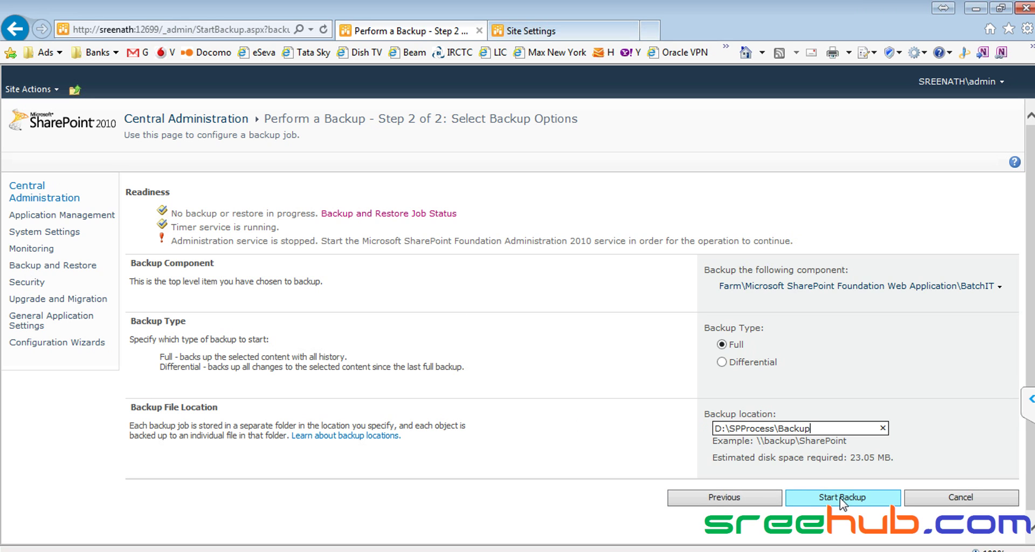
{"action": "left_click", "coordinate": [853, 505]}
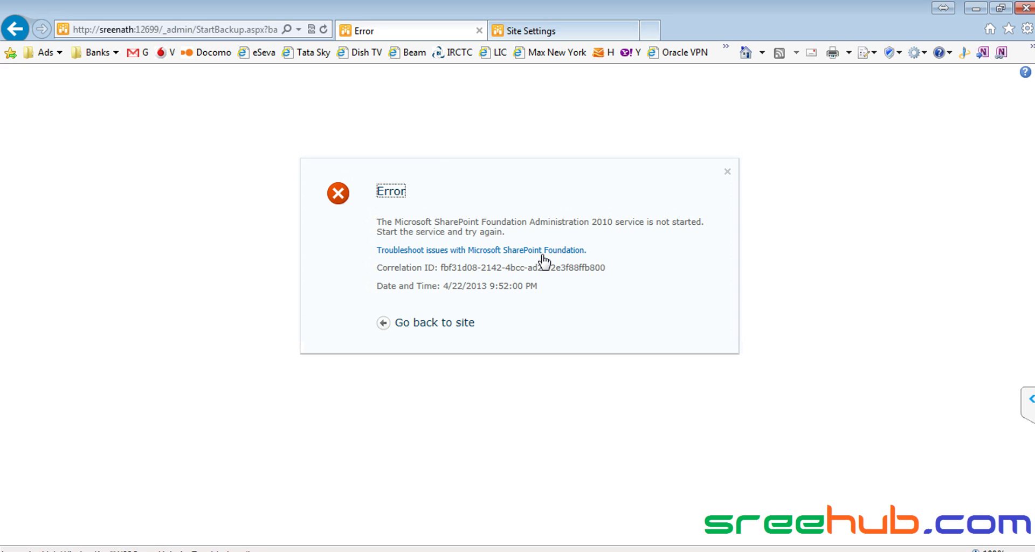
Step: Read the backup error message, noting which service it names and what action it asks for
{"action": "left_click_drag", "start_coordinate": [396, 218], "coordinate": [691, 224]}
{"action": "left_click", "coordinate": [413, 219]}
{"action": "left_click_drag", "start_coordinate": [615, 221], "coordinate": [674, 222]}
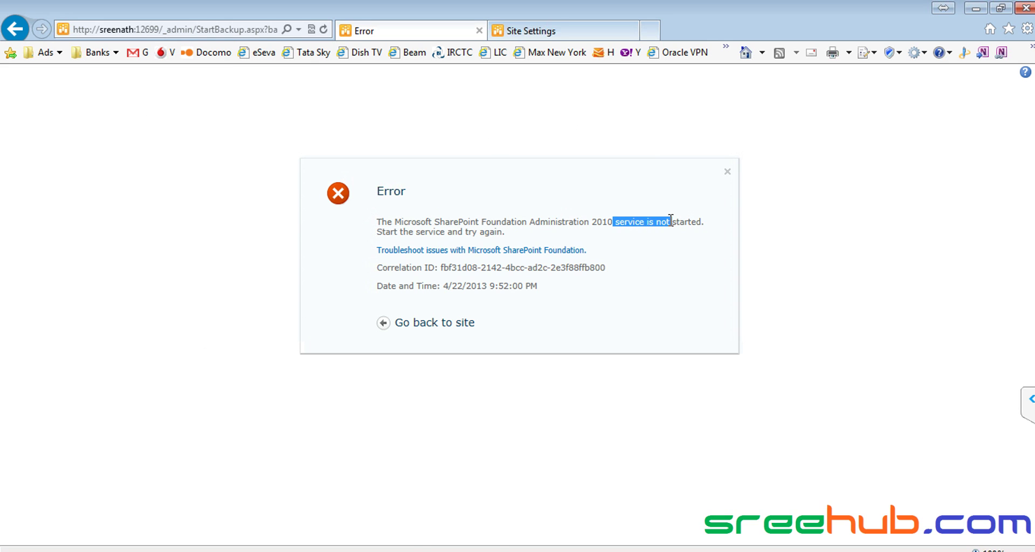
{"action": "double_click", "coordinate": [612, 216]}
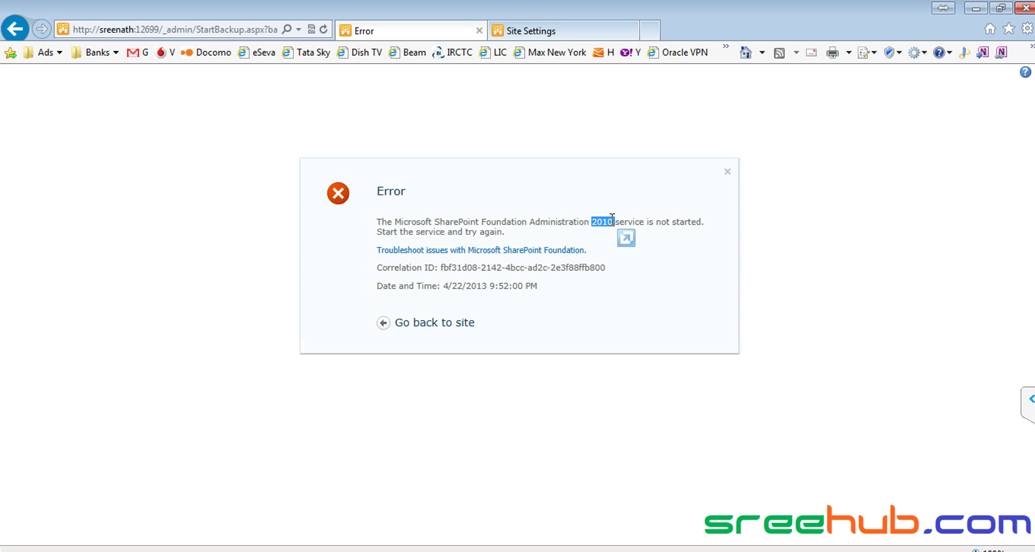
{"action": "left_click", "coordinate": [528, 222]}
Step: Open Computer Management for the local computer, maximize its window, and widen the console tree
{"action": "key", "text": "super"}
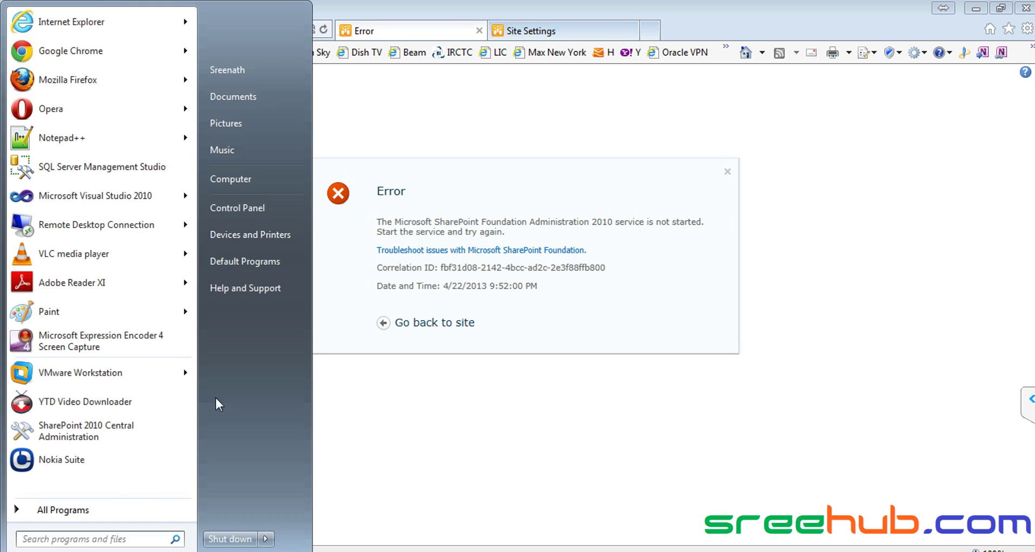
{"action": "right_click", "coordinate": [224, 179]}
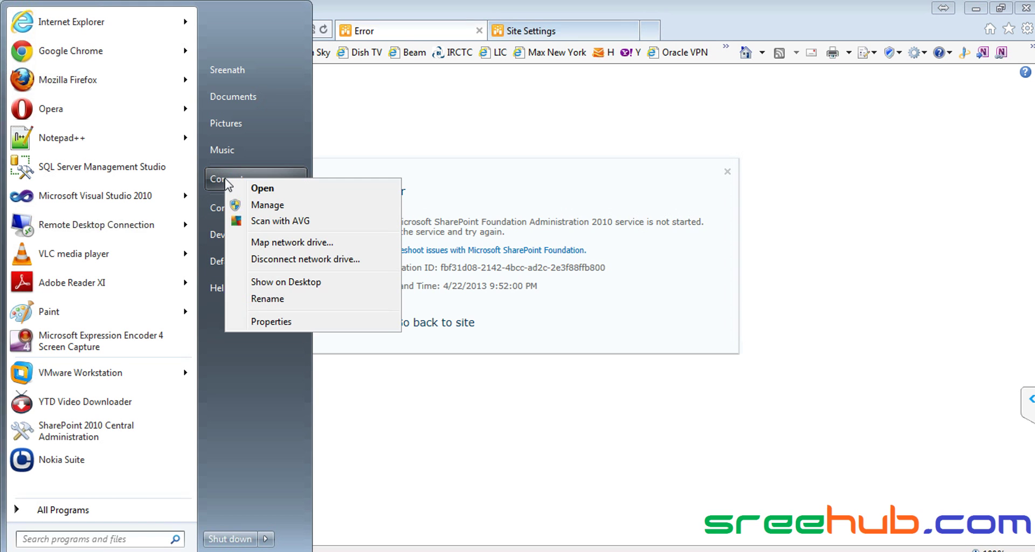
{"action": "left_click", "coordinate": [247, 206]}
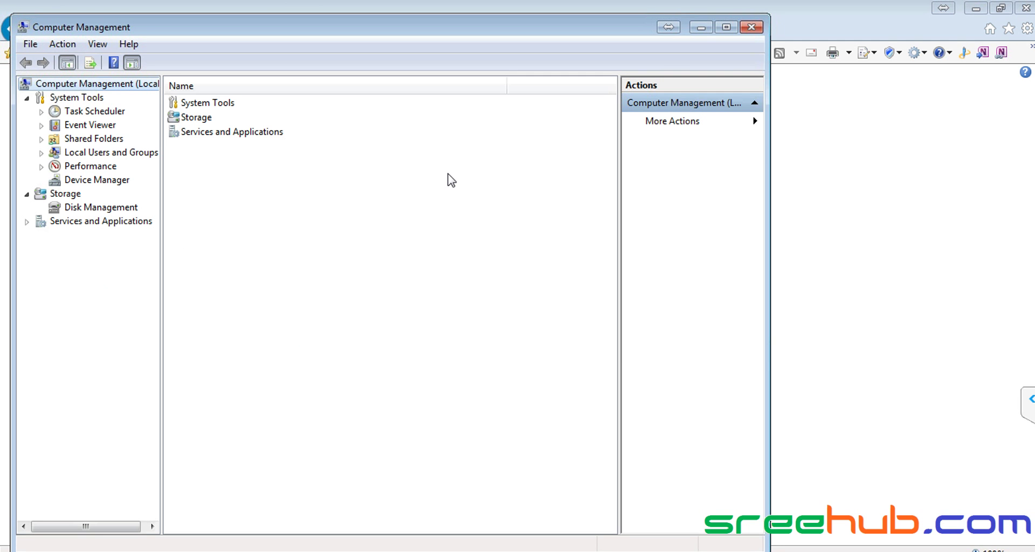
{"action": "left_click", "coordinate": [725, 28]}
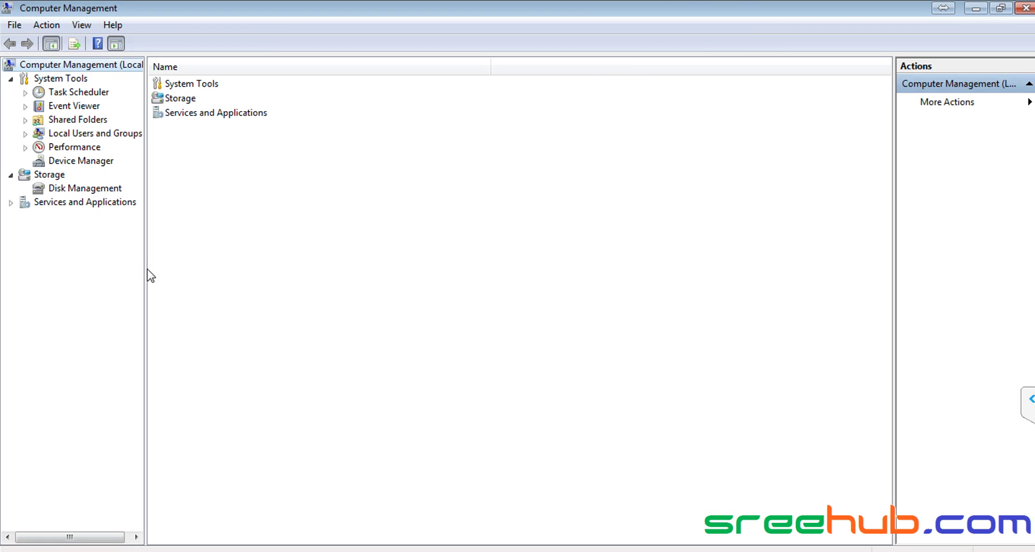
{"action": "left_click_drag", "start_coordinate": [146, 269], "coordinate": [176, 268]}
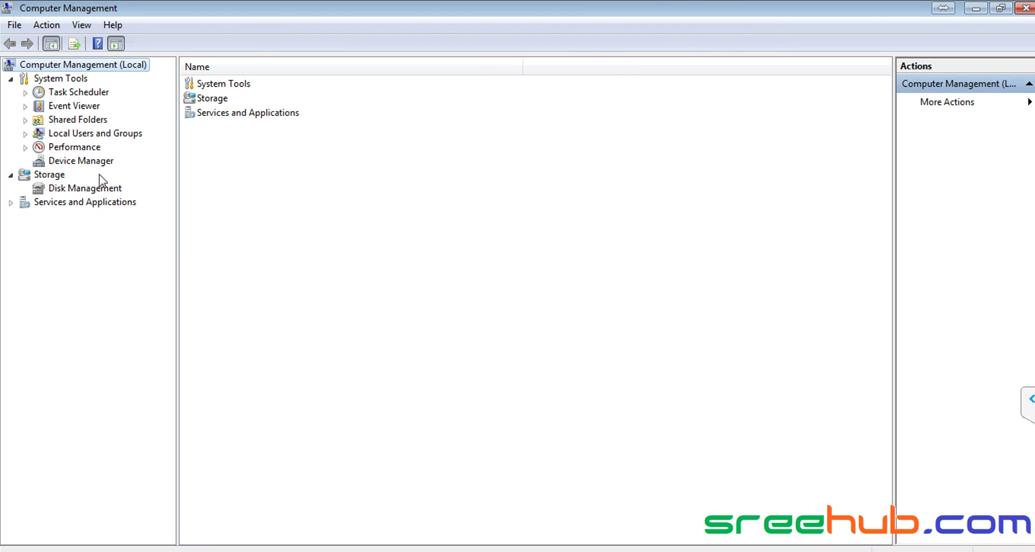
Step: Review the local user accounts under Local Users and Groups, including admin1, Guest and Guest1, and collapse that node
{"action": "left_click", "coordinate": [25, 134]}
{"action": "left_click", "coordinate": [63, 146]}
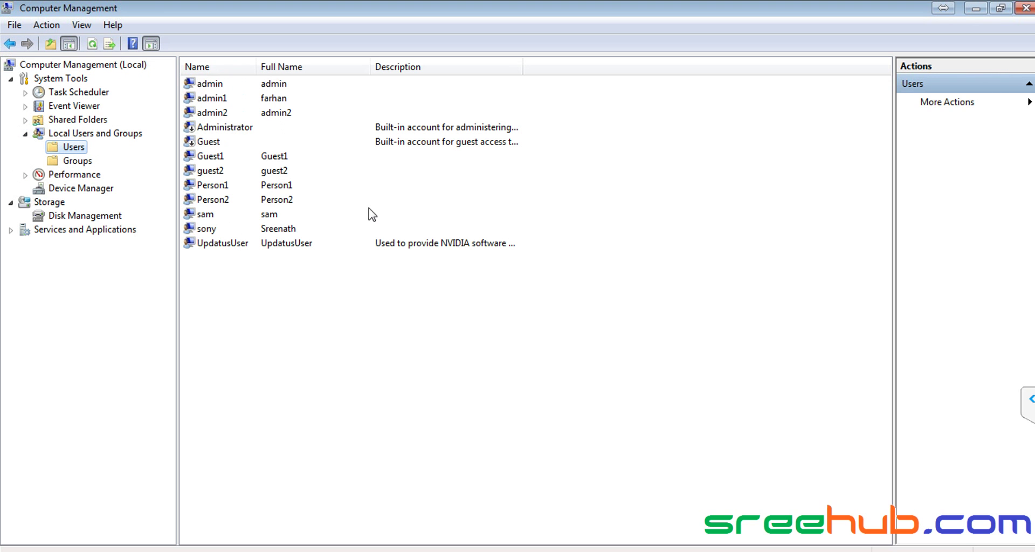
{"action": "left_click", "coordinate": [214, 98]}
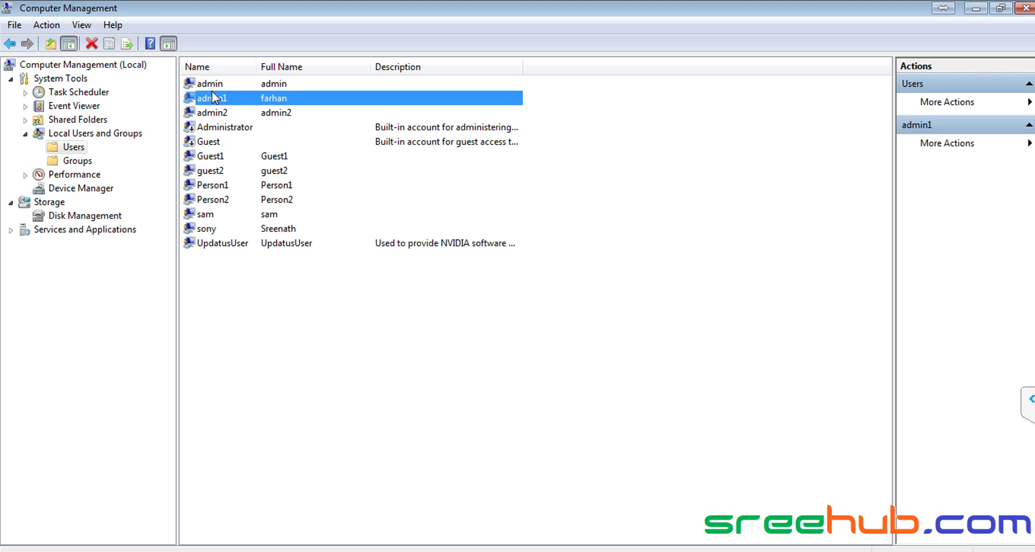
{"action": "left_click", "coordinate": [215, 144]}
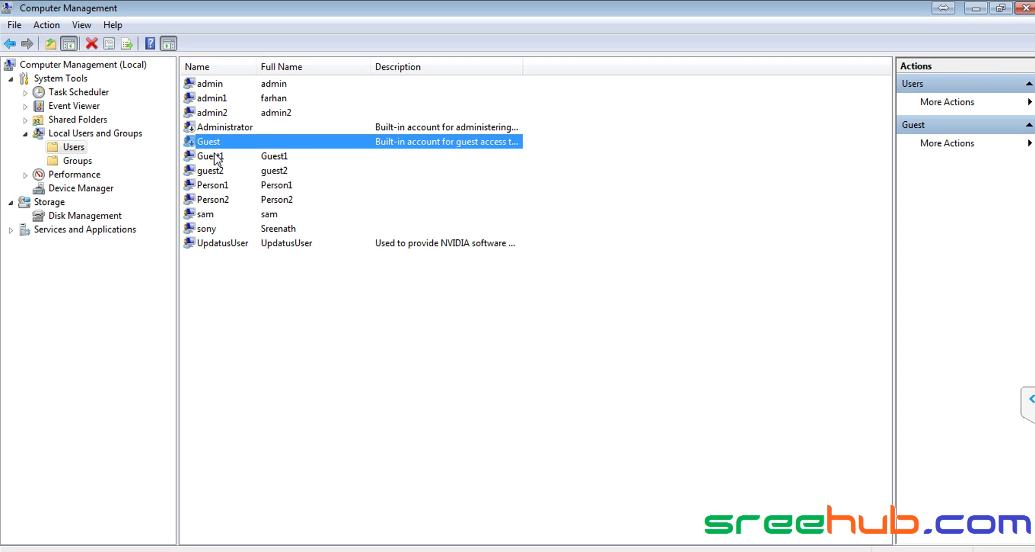
{"action": "left_click", "coordinate": [217, 156]}
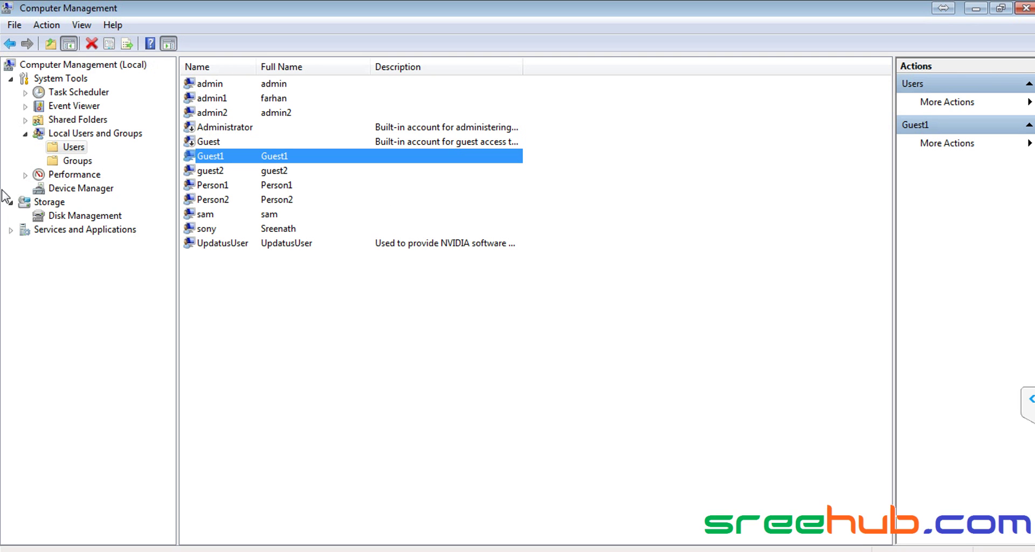
{"action": "left_click", "coordinate": [25, 133]}
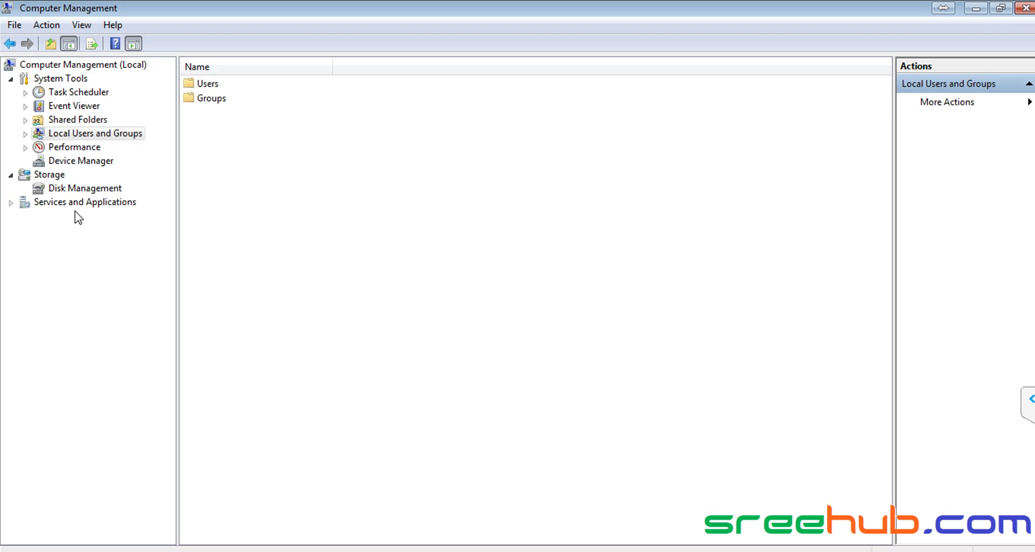
Step: Open the Services list under Services and Applications and go down to the entries starting with S
{"action": "left_click", "coordinate": [10, 202]}
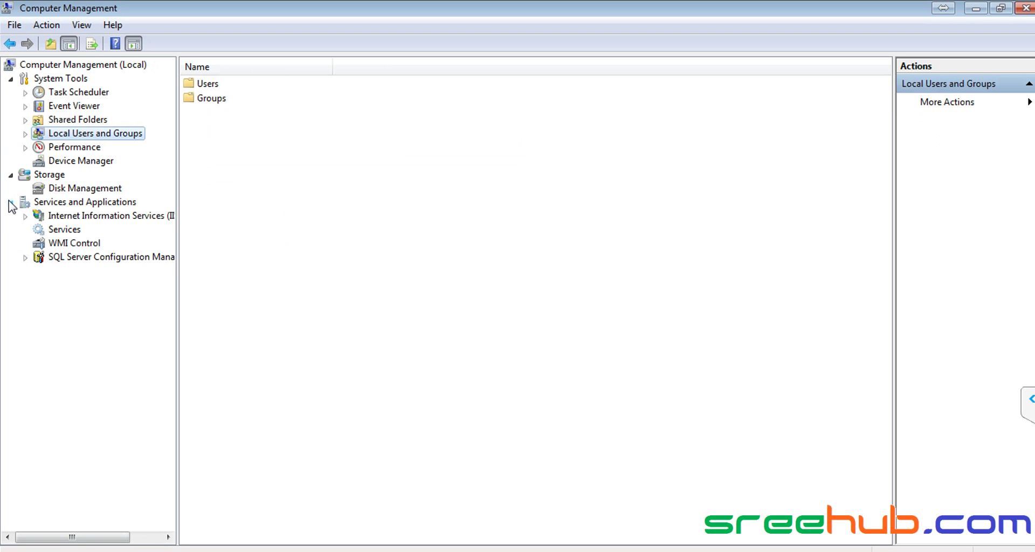
{"action": "left_click", "coordinate": [61, 231]}
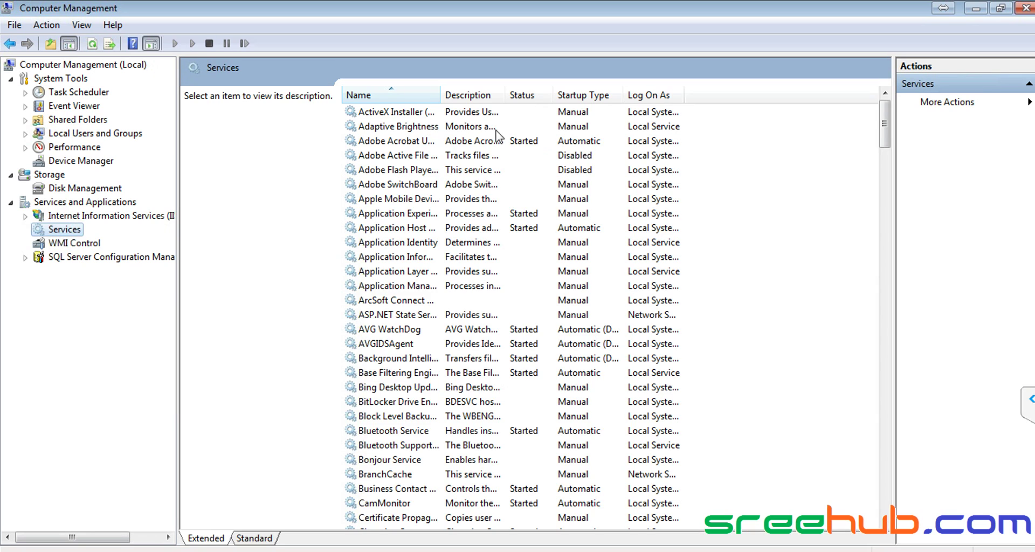
{"action": "left_click", "coordinate": [368, 170]}
{"action": "scroll", "coordinate": [368, 172], "scroll_direction": "down", "scroll_amount": 3}
{"action": "scroll", "coordinate": [367, 171], "scroll_direction": "down", "scroll_amount": 20}
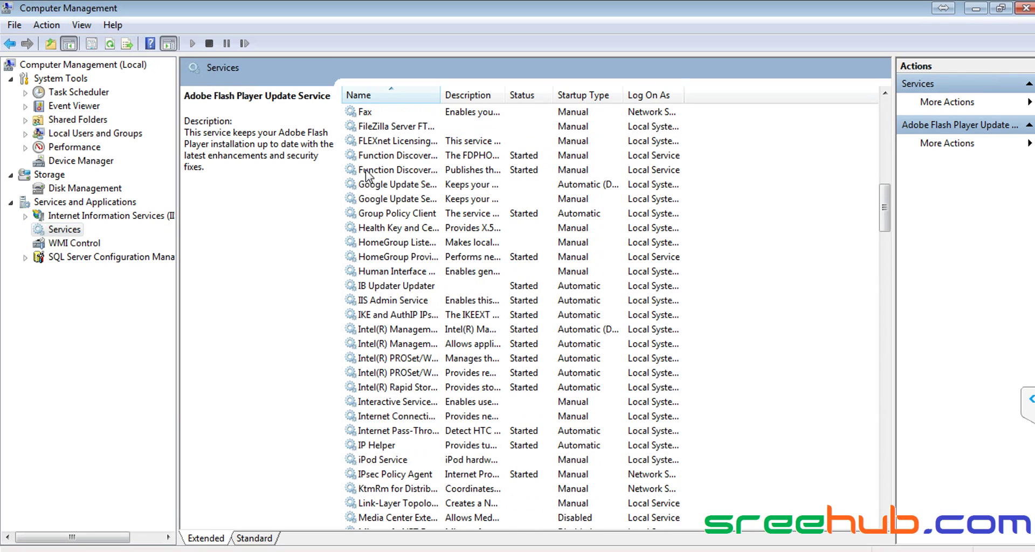
{"action": "scroll", "coordinate": [367, 171], "scroll_direction": "down", "scroll_amount": 12}
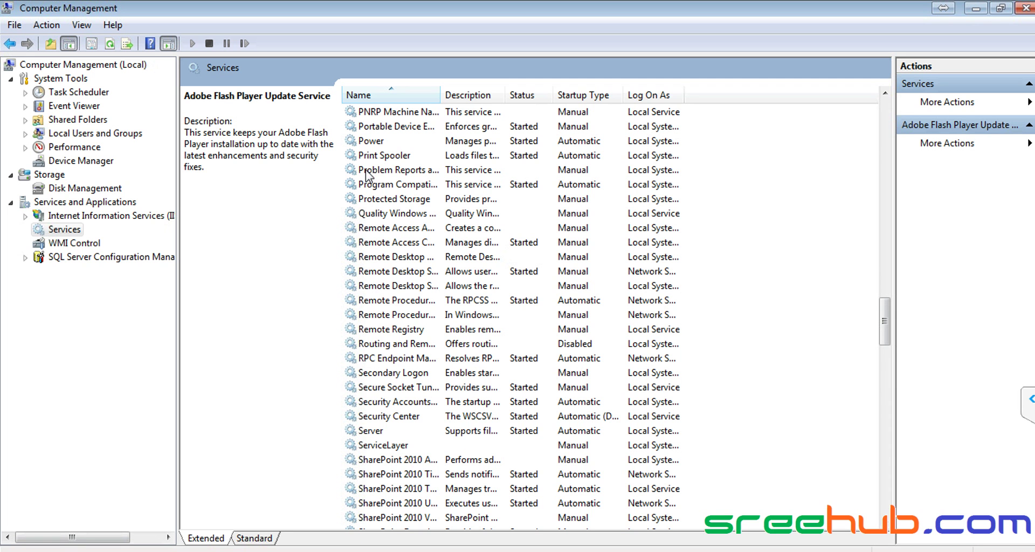
{"action": "scroll", "coordinate": [367, 172], "scroll_direction": "down", "scroll_amount": 3}
Step: Compare the Skype Updater and Skype C2C Service entries, including their status and the start or stop actions offered
{"action": "left_click", "coordinate": [403, 446]}
{"action": "left_click", "coordinate": [400, 429]}
{"action": "left_click", "coordinate": [399, 444]}
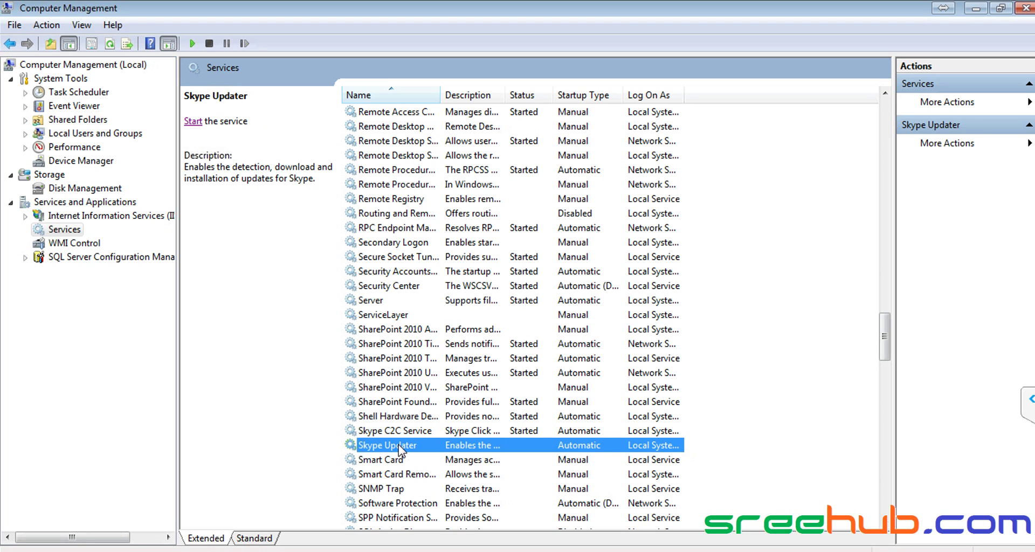
{"action": "left_click", "coordinate": [407, 431]}
{"action": "left_click", "coordinate": [406, 445]}
{"action": "left_click", "coordinate": [409, 431]}
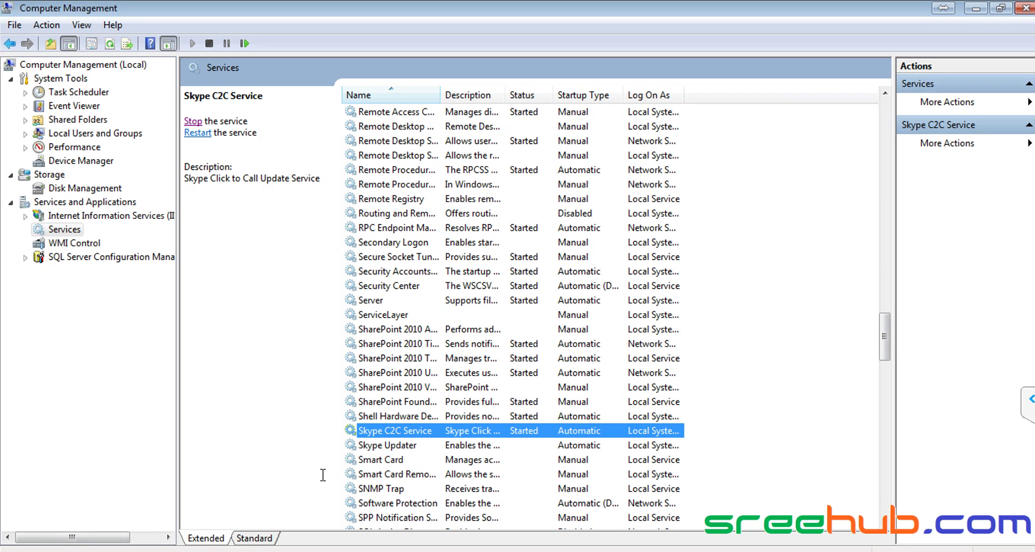
Step: Find the TeamViewer 8 service in the services list and examine its status and startup type
{"action": "scroll", "coordinate": [432, 427], "scroll_direction": "down", "scroll_amount": 3}
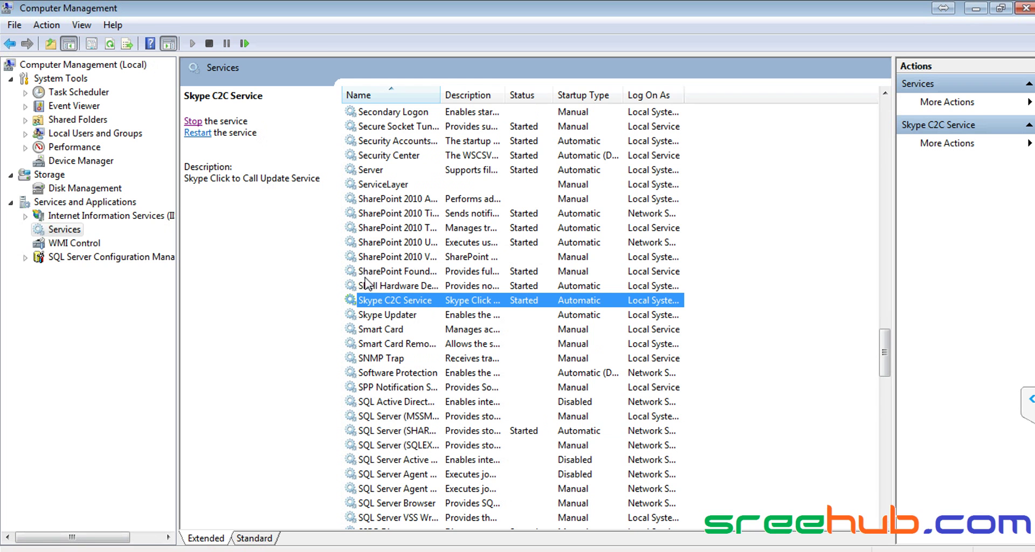
{"action": "scroll", "coordinate": [409, 294], "scroll_direction": "down", "scroll_amount": 5}
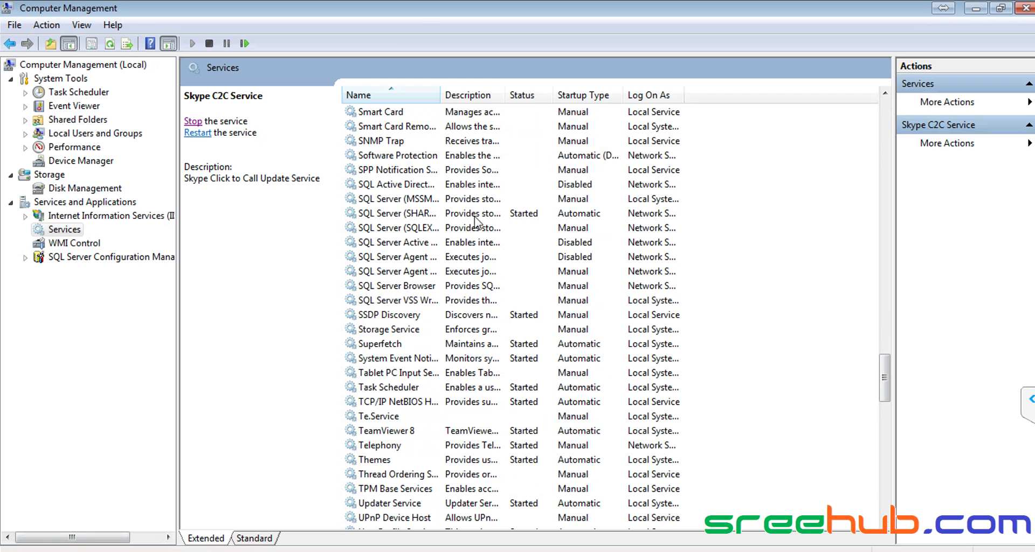
{"action": "scroll", "coordinate": [417, 291], "scroll_direction": "up", "scroll_amount": 5}
{"action": "key", "text": "t"}
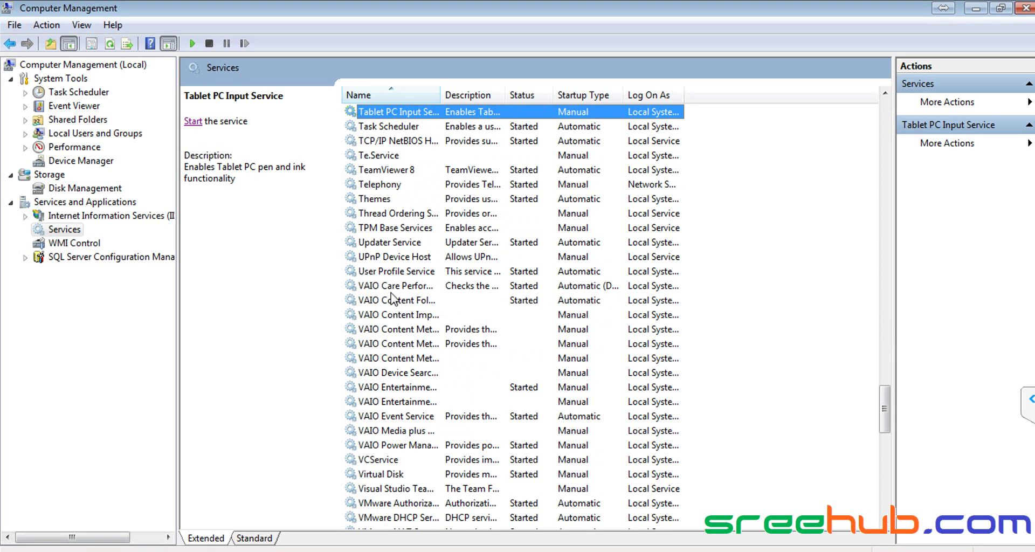
{"action": "left_click", "coordinate": [415, 171]}
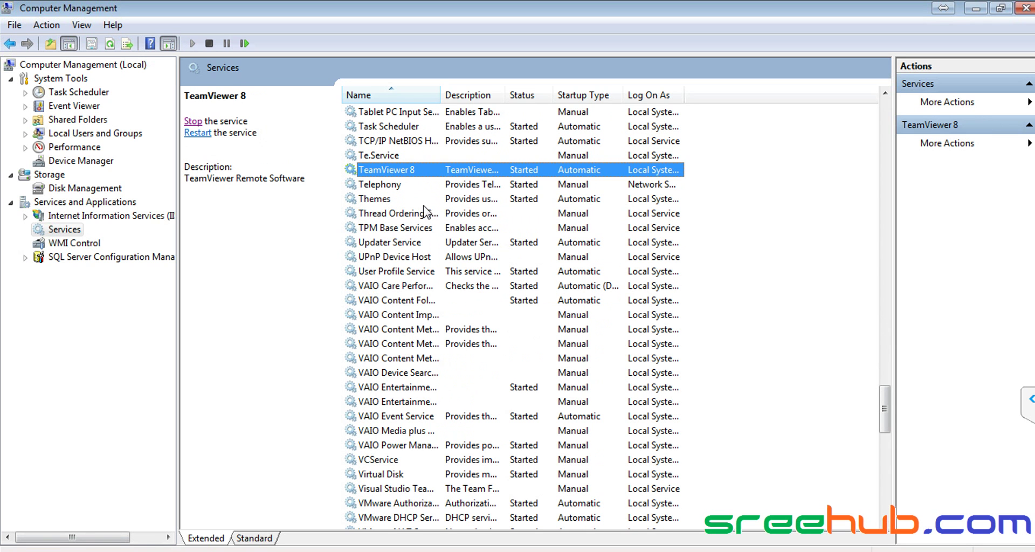
Step: Return to the services starting with S and widen the Name column to fit the full SharePoint service names
{"action": "scroll", "coordinate": [426, 208], "scroll_direction": "up", "scroll_amount": 1}
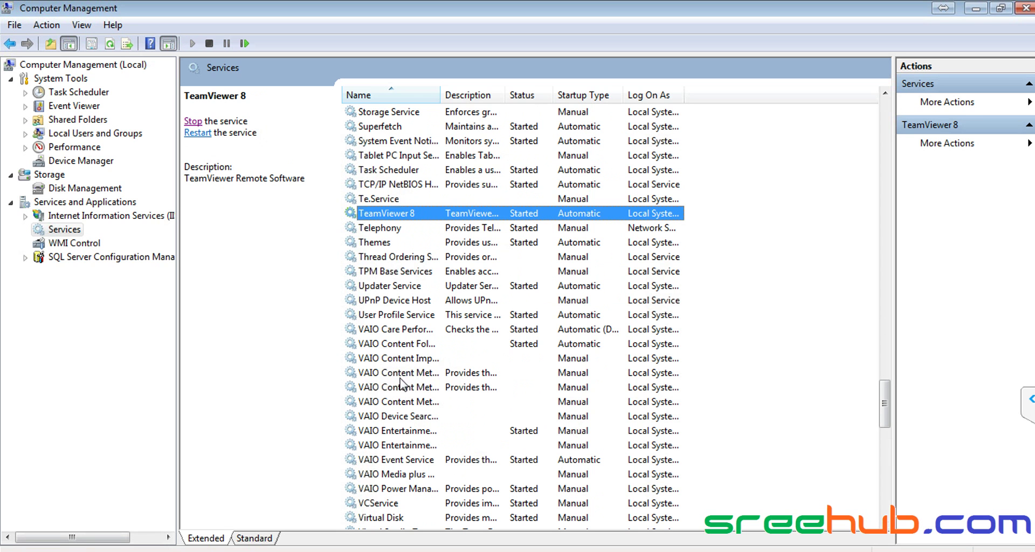
{"action": "scroll", "coordinate": [435, 403], "scroll_direction": "up", "scroll_amount": 5}
{"action": "scroll", "coordinate": [435, 403], "scroll_direction": "up", "scroll_amount": 4}
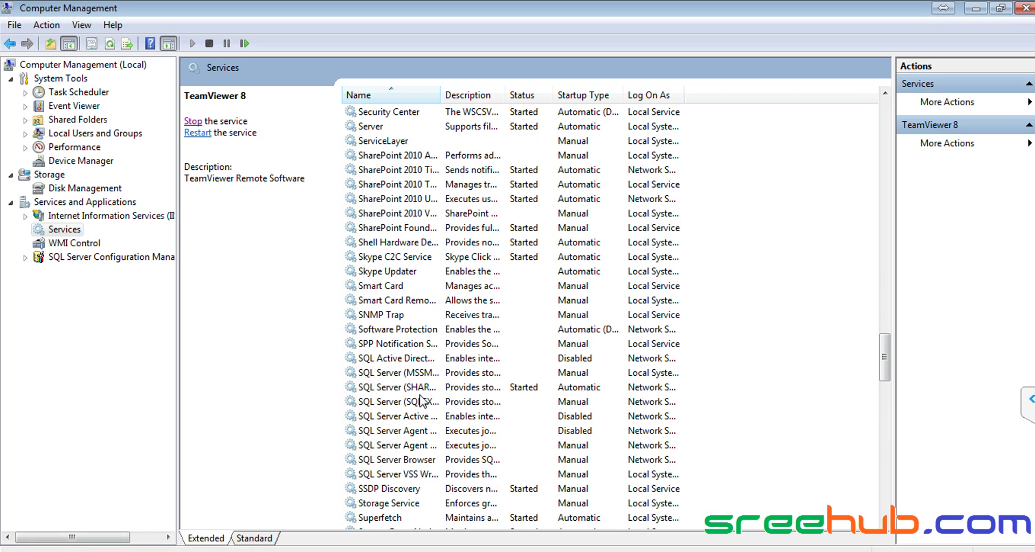
{"action": "scroll", "coordinate": [423, 372], "scroll_direction": "down", "scroll_amount": 5}
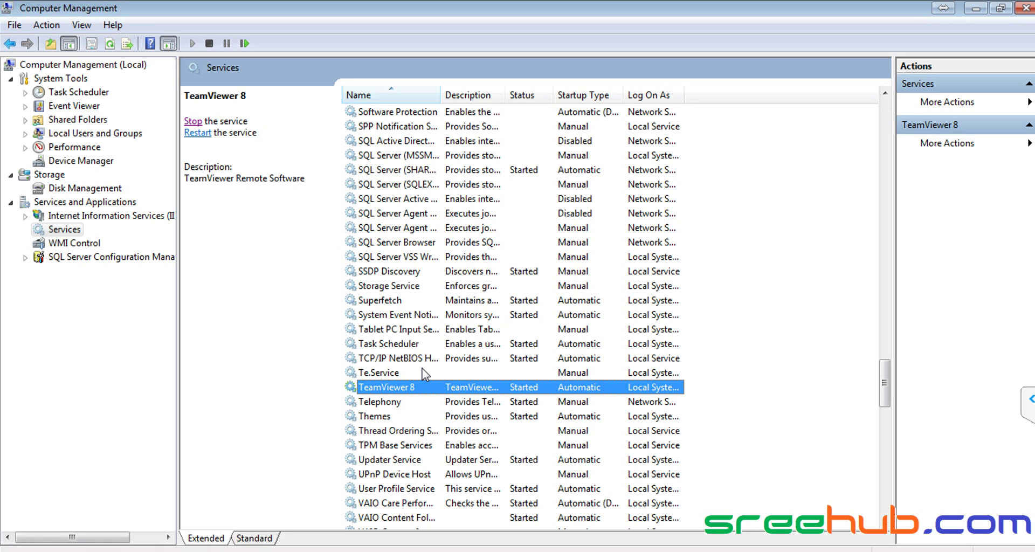
{"action": "key", "text": "s"}
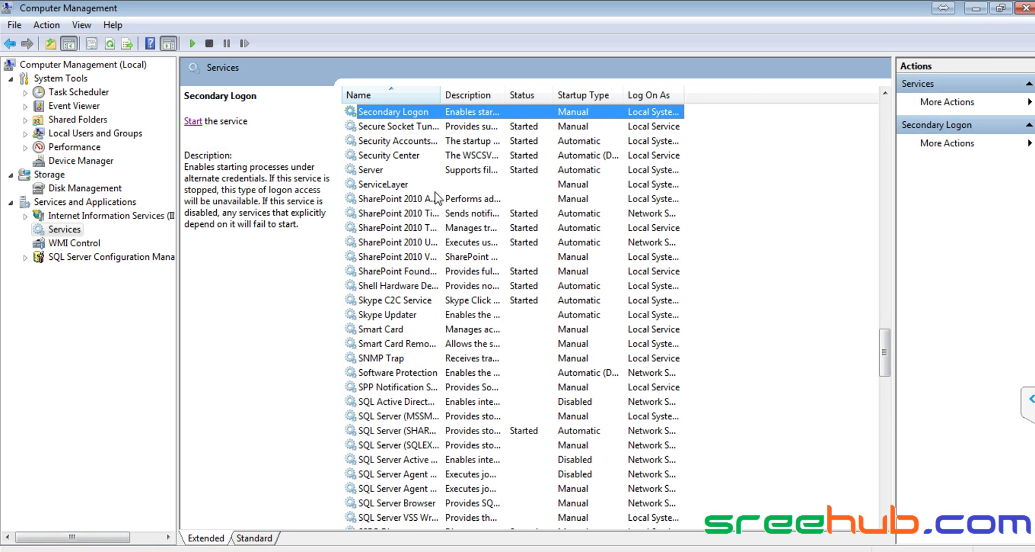
{"action": "double_click", "coordinate": [441, 95]}
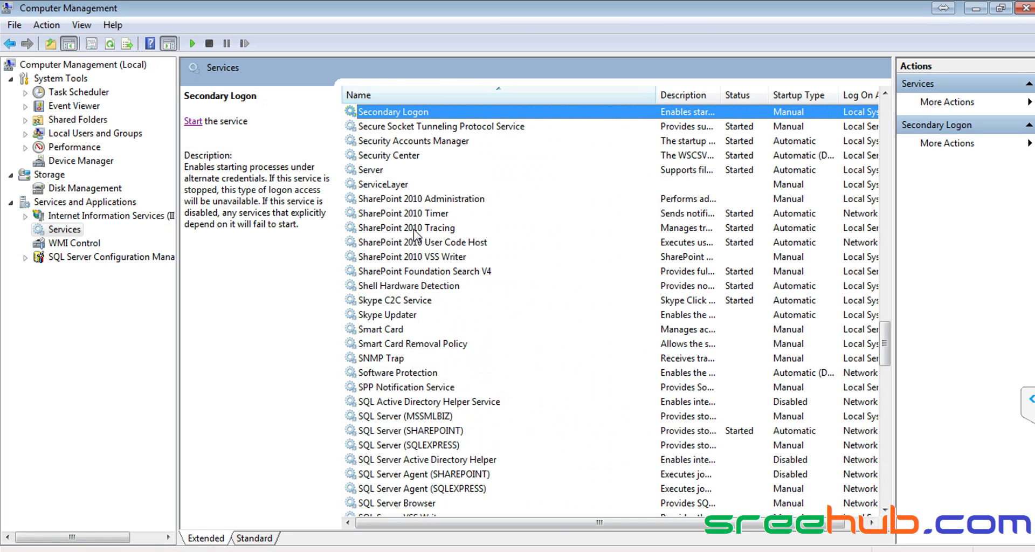
Step: Start the SharePoint 2010 Administration service, check its status, and minimize Computer Management
{"action": "left_click", "coordinate": [401, 204]}
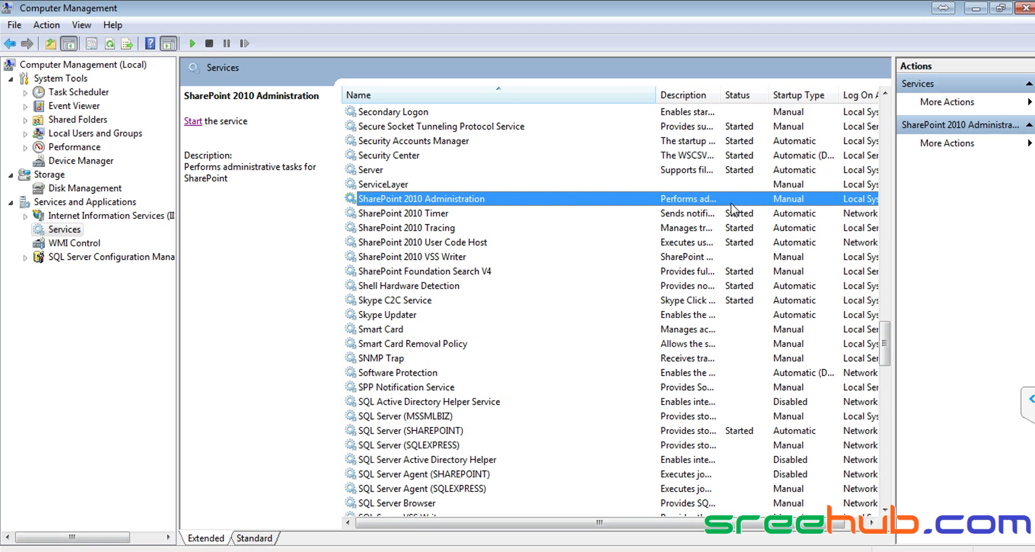
{"action": "left_click", "coordinate": [192, 121]}
{"action": "left_click_drag", "start_coordinate": [229, 93], "coordinate": [365, 98]}
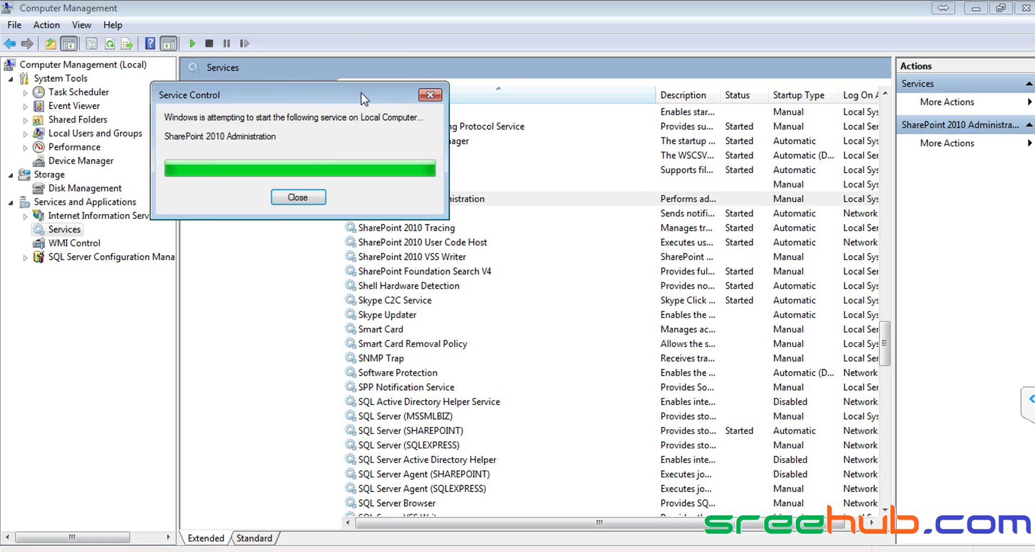
{"action": "left_click", "coordinate": [737, 202]}
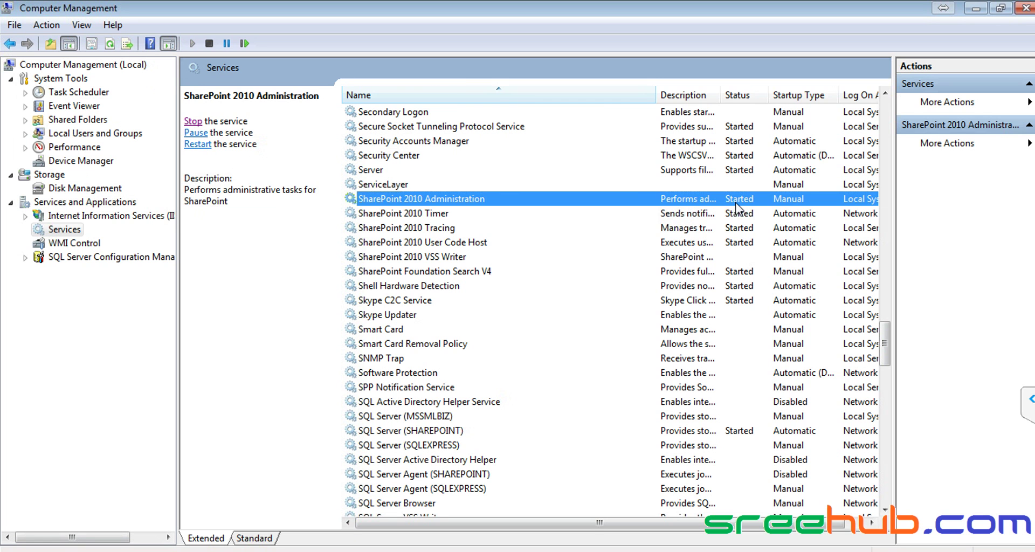
{"action": "left_click", "coordinate": [976, 8]}
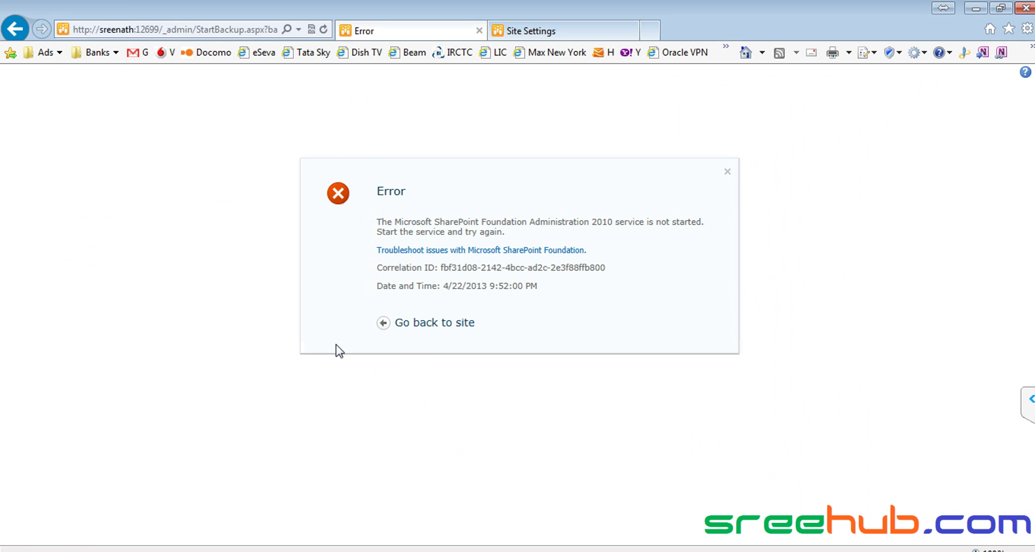
Step: Restart Internet Information Services by running the iisreset command
{"action": "key", "text": "super+r"}
{"action": "type", "text": "iis"}
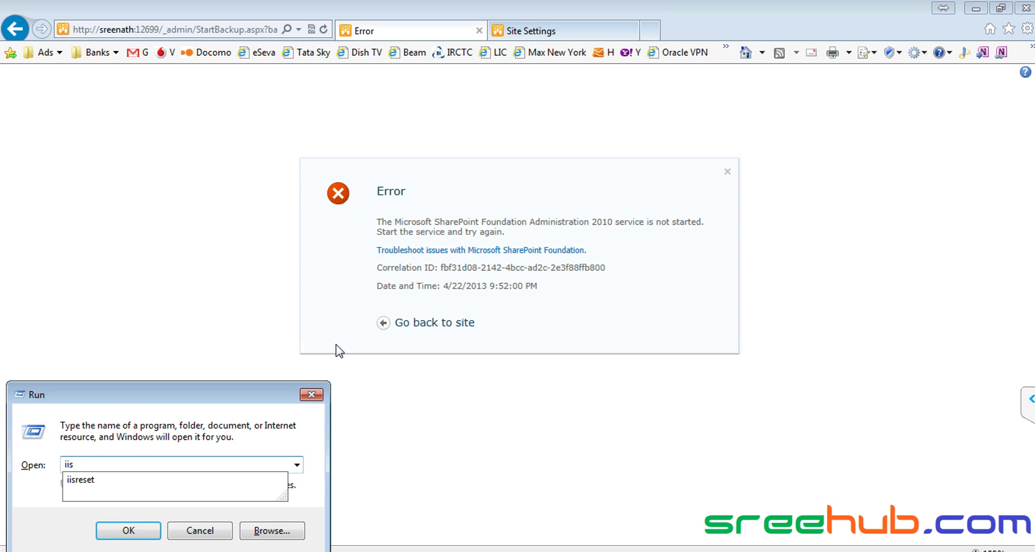
{"action": "key", "text": "Down"}
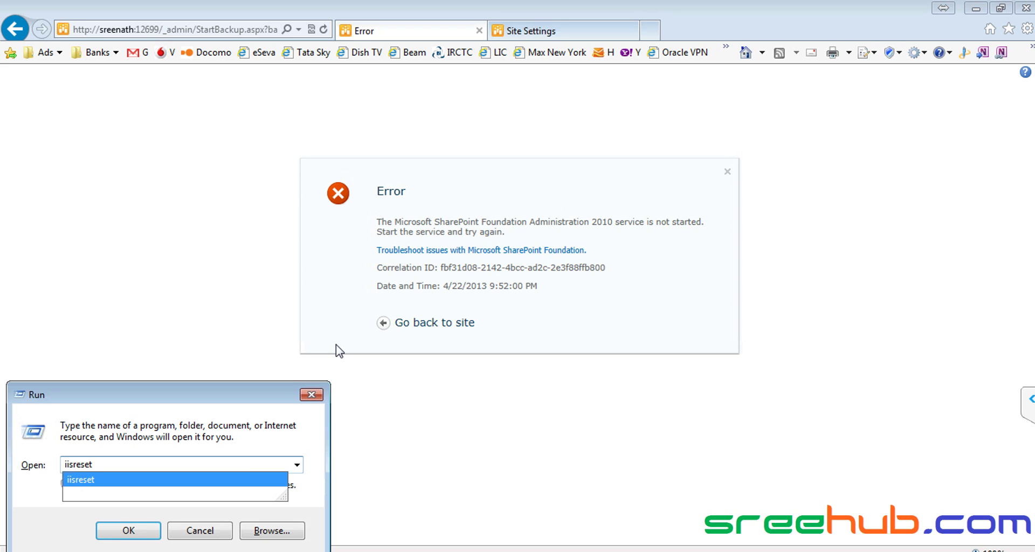
{"action": "key", "text": "Return"}
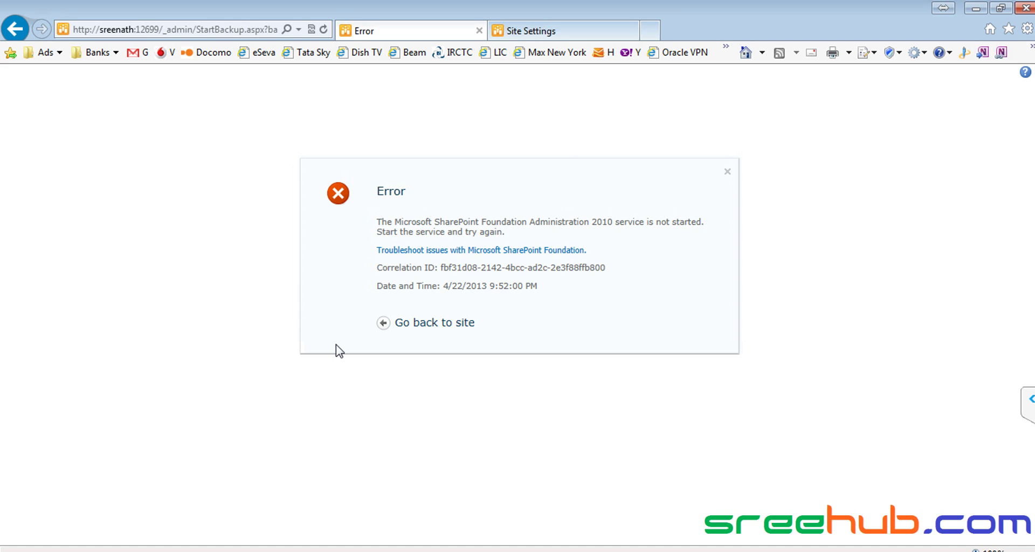
{"action": "key", "text": "super+r"}
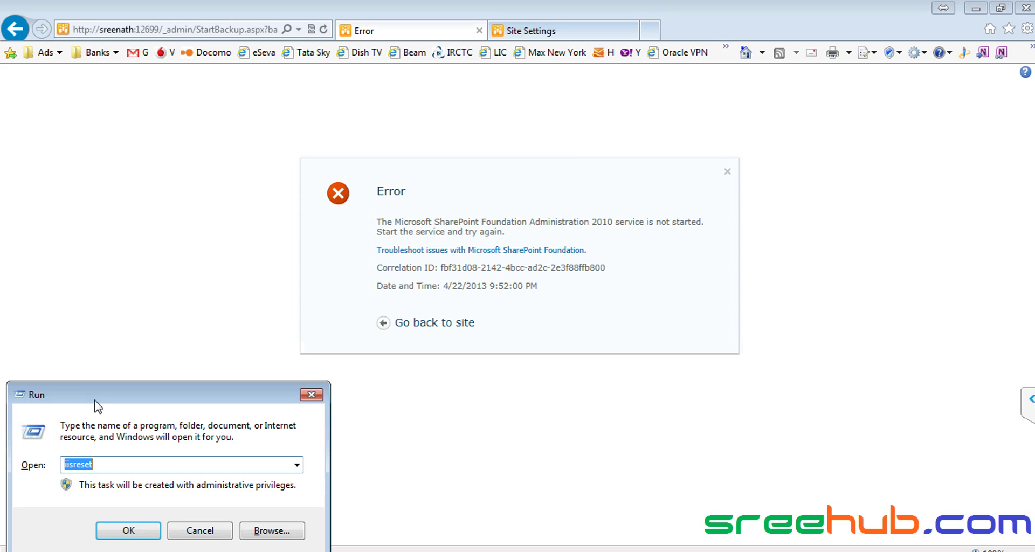
{"action": "left_click", "coordinate": [221, 535]}
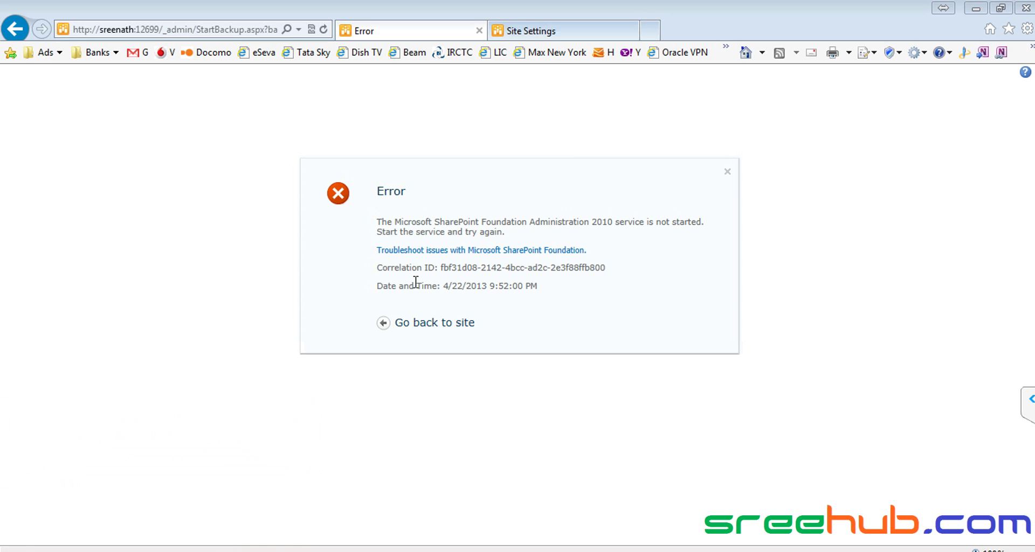
{"action": "key", "text": "alt+Tab"}
{"action": "key", "text": "alt+Tab"}
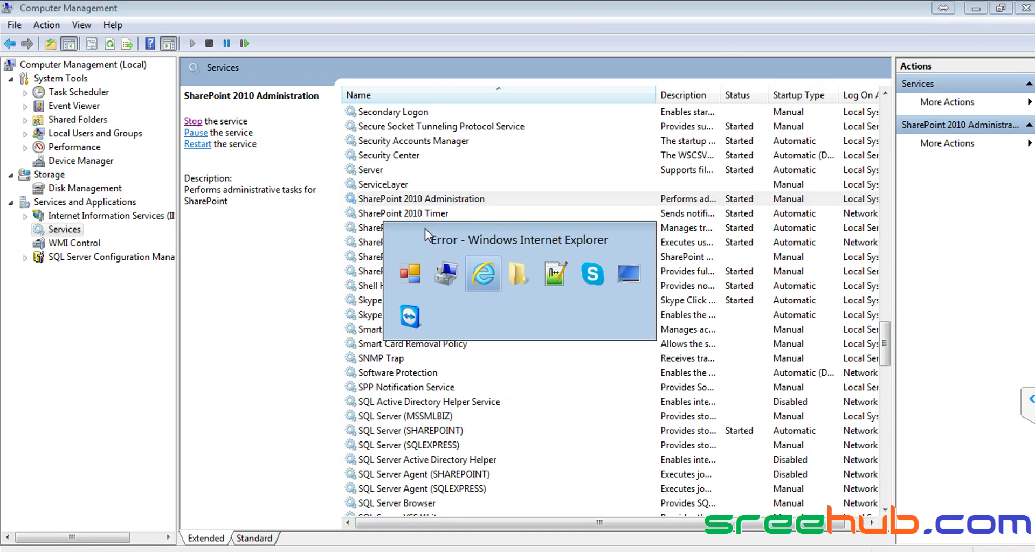
Step: Leave the backup error page for the Central Administration home and open Perform a Backup under Backup and Restore
{"action": "left_click", "coordinate": [430, 325]}
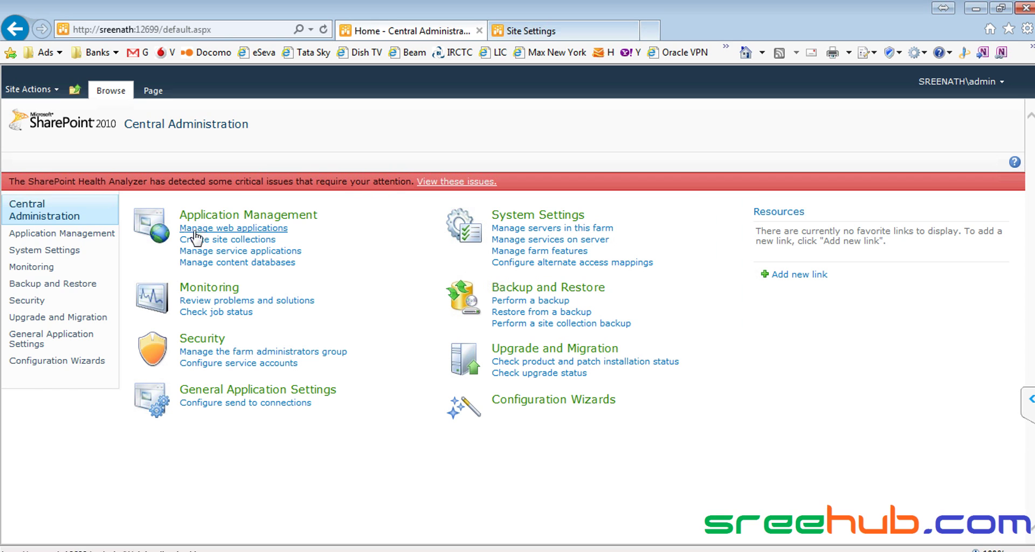
{"action": "left_click", "coordinate": [44, 285]}
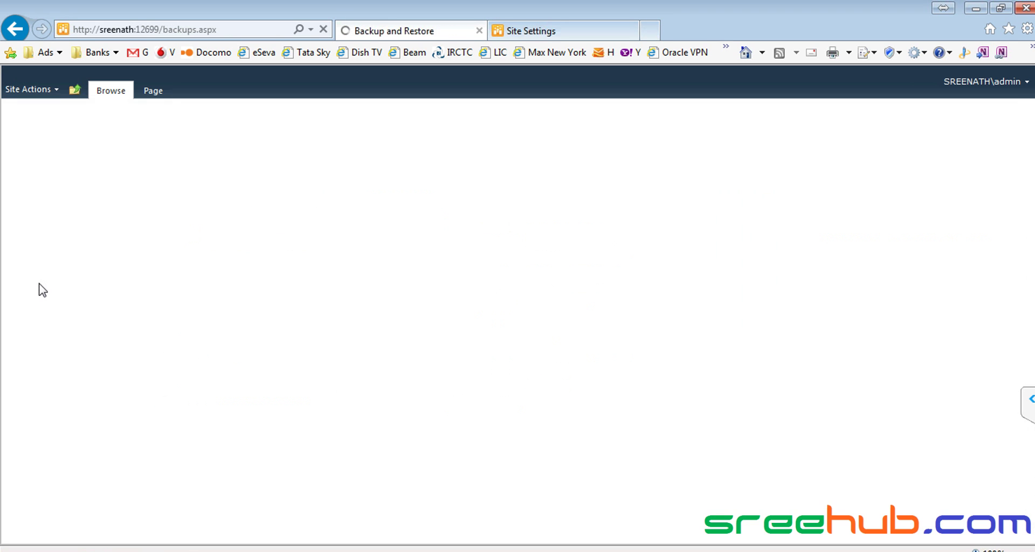
{"action": "left_click", "coordinate": [208, 209]}
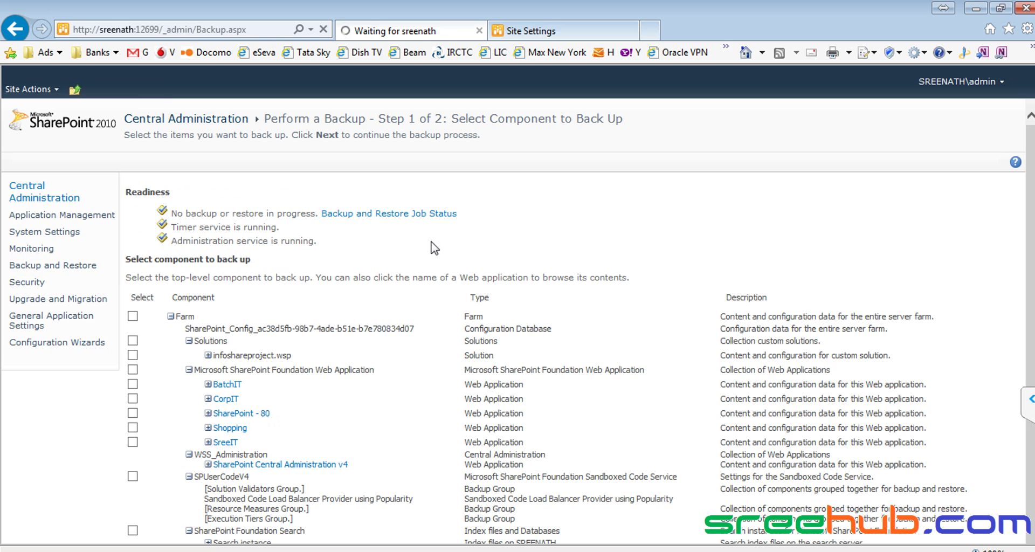
Step: Select the BatchIT web application as the component to back up and check its type in the list
{"action": "scroll", "coordinate": [348, 342], "scroll_direction": "down", "scroll_amount": 3}
{"action": "scroll", "coordinate": [323, 342], "scroll_direction": "up", "scroll_amount": 3}
{"action": "left_click", "coordinate": [132, 385]}
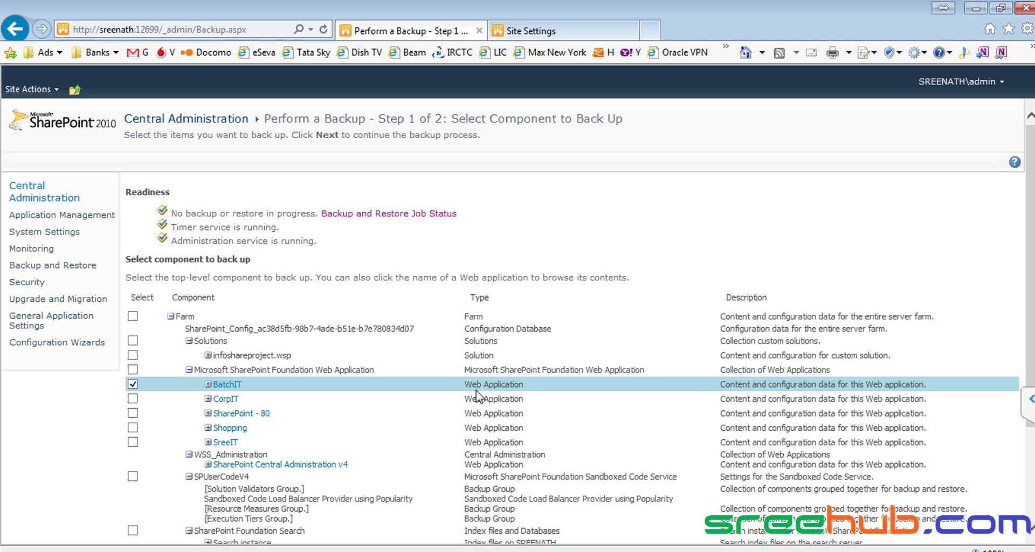
{"action": "left_click_drag", "start_coordinate": [465, 385], "coordinate": [526, 385]}
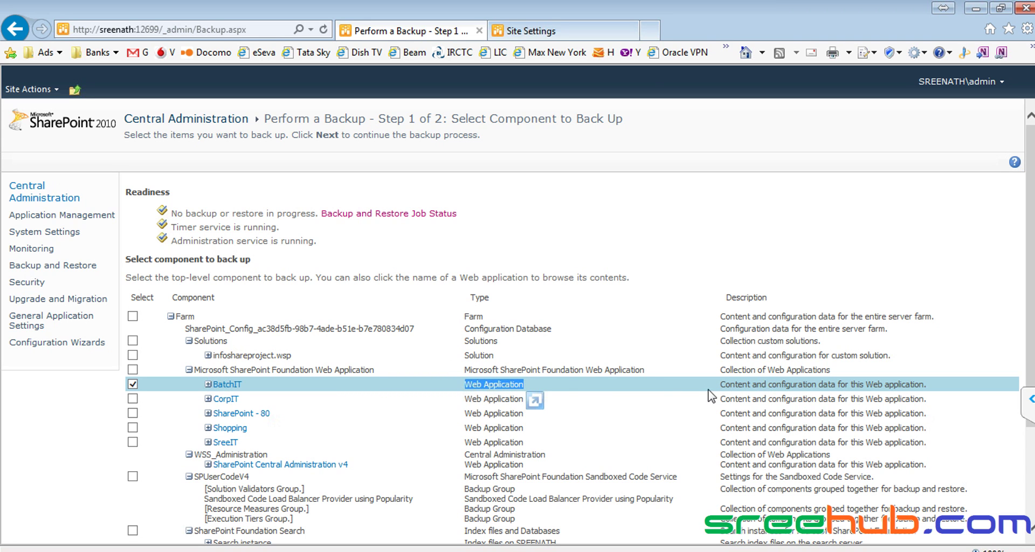
Step: Expand BatchIT, select only its content database to compare the descriptions, and reselect the whole BatchIT web application
{"action": "left_click_drag", "start_coordinate": [720, 382], "coordinate": [927, 385]}
{"action": "left_click", "coordinate": [801, 385]}
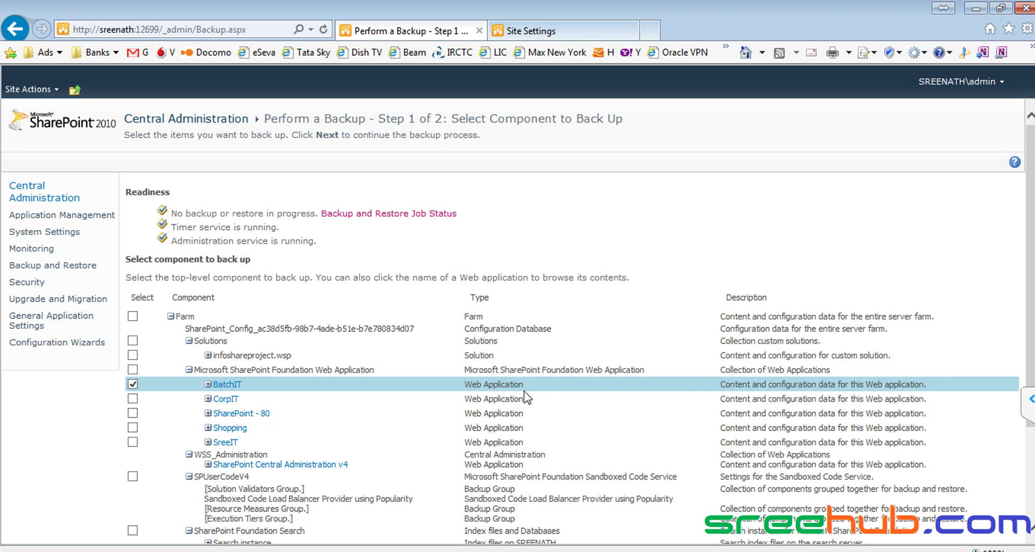
{"action": "left_click", "coordinate": [208, 384]}
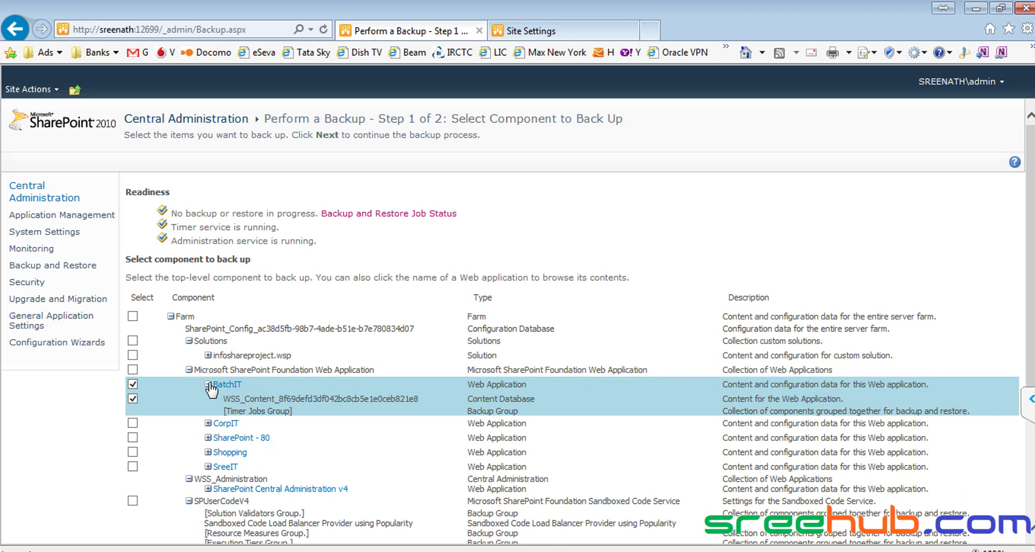
{"action": "left_click", "coordinate": [133, 398]}
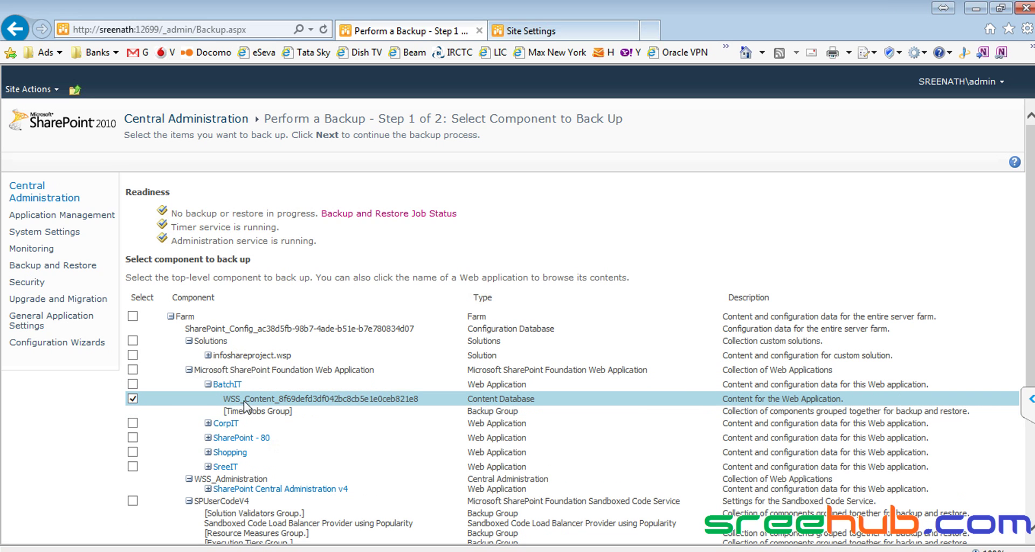
{"action": "left_click_drag", "start_coordinate": [728, 401], "coordinate": [869, 400]}
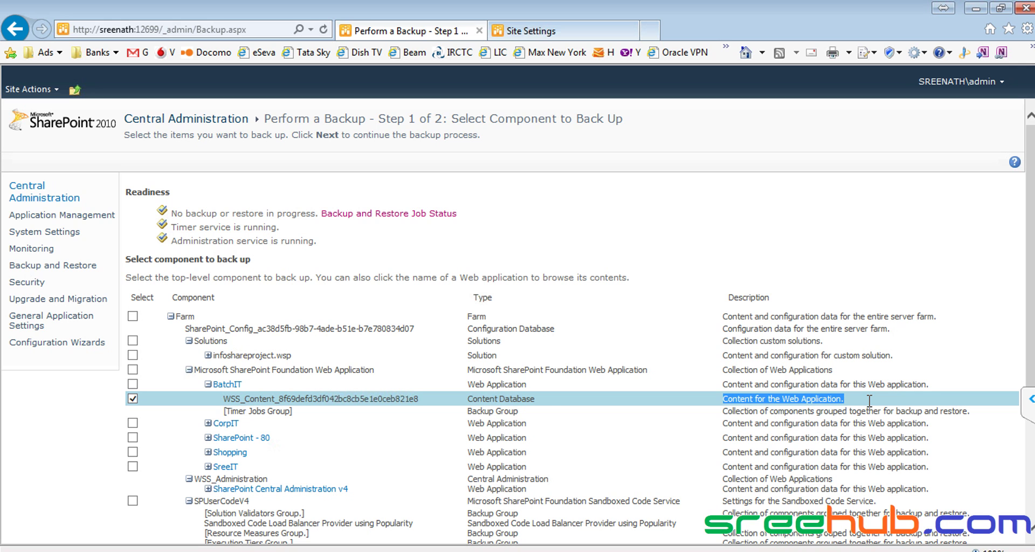
{"action": "left_click", "coordinate": [132, 384]}
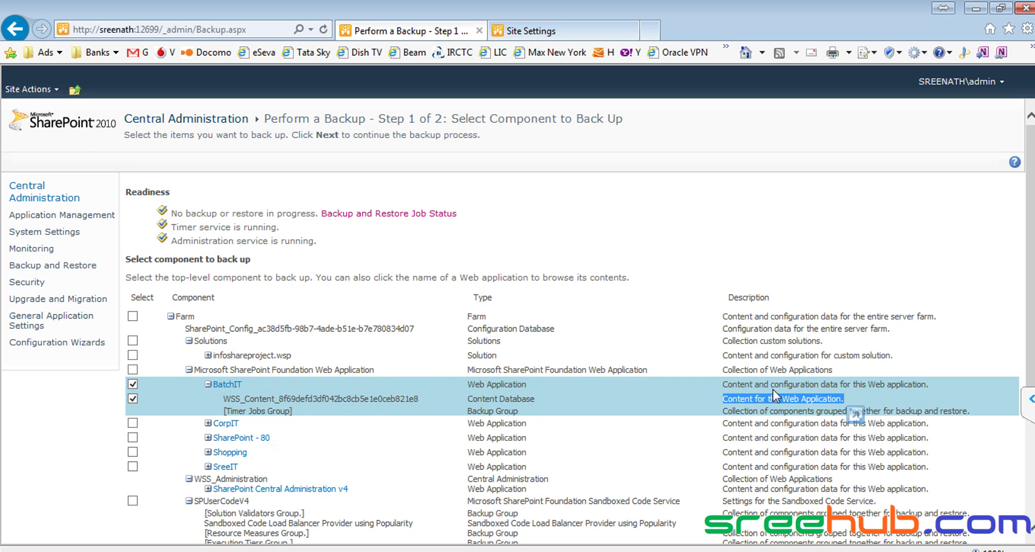
Step: Expand the SharePoint - 80 web application and compare its content database name with the one under BatchIT
{"action": "scroll", "coordinate": [715, 384], "scroll_direction": "down", "scroll_amount": 3}
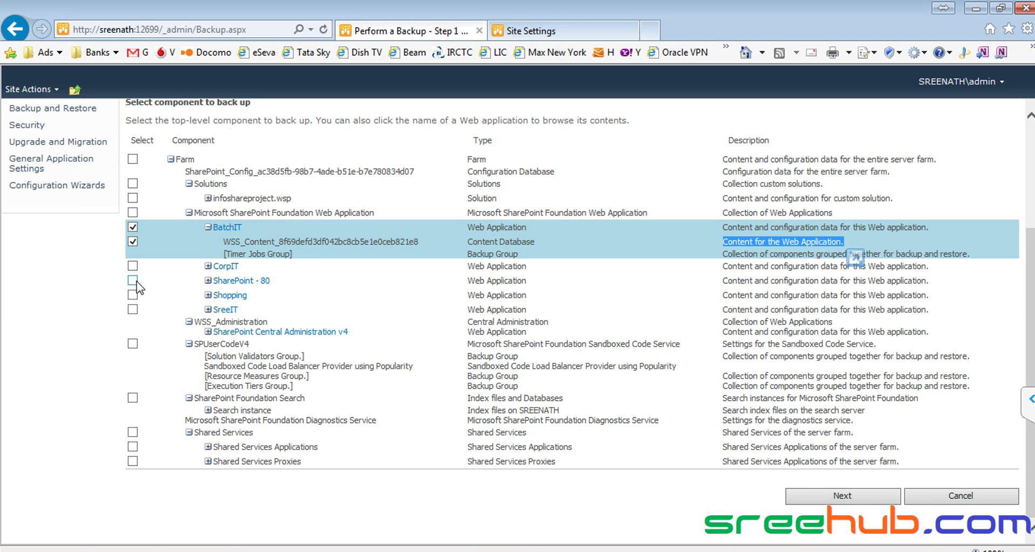
{"action": "left_click", "coordinate": [208, 281]}
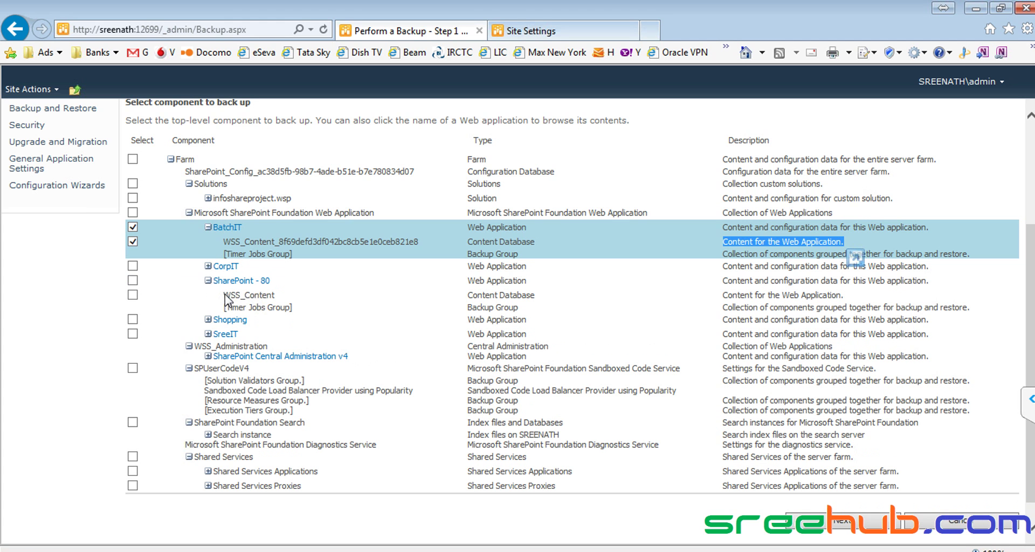
{"action": "left_click_drag", "start_coordinate": [224, 296], "coordinate": [276, 298]}
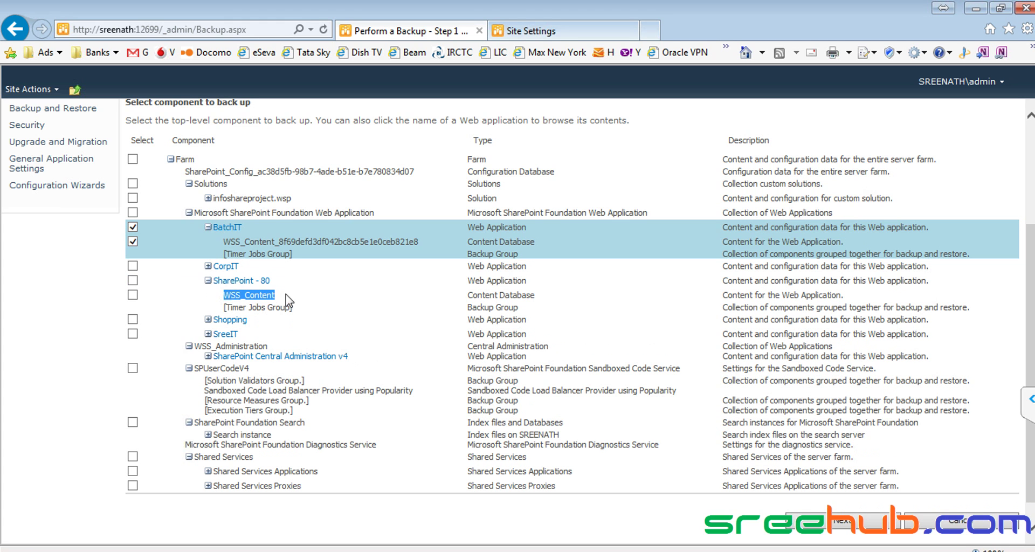
{"action": "left_click", "coordinate": [250, 244]}
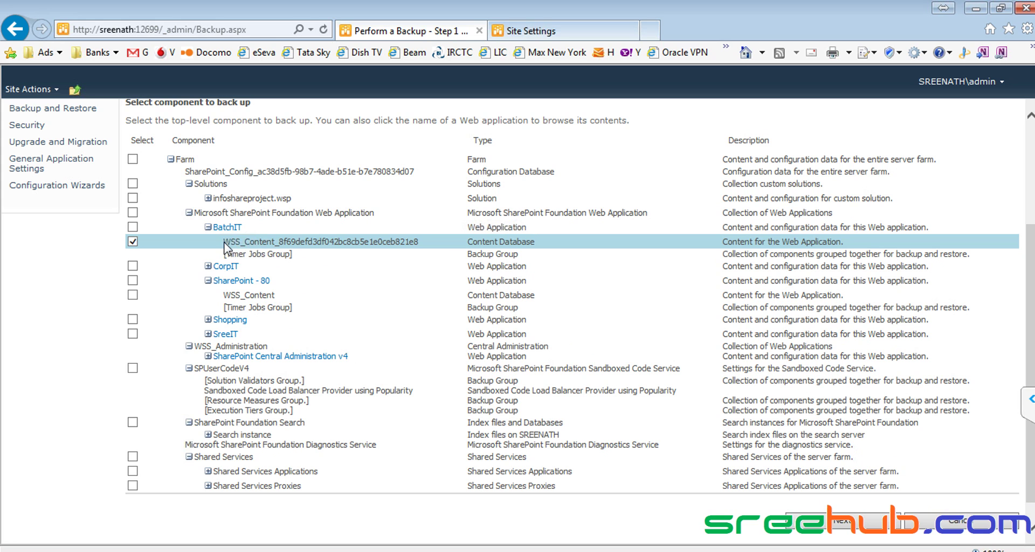
{"action": "left_click_drag", "start_coordinate": [254, 248], "coordinate": [418, 249]}
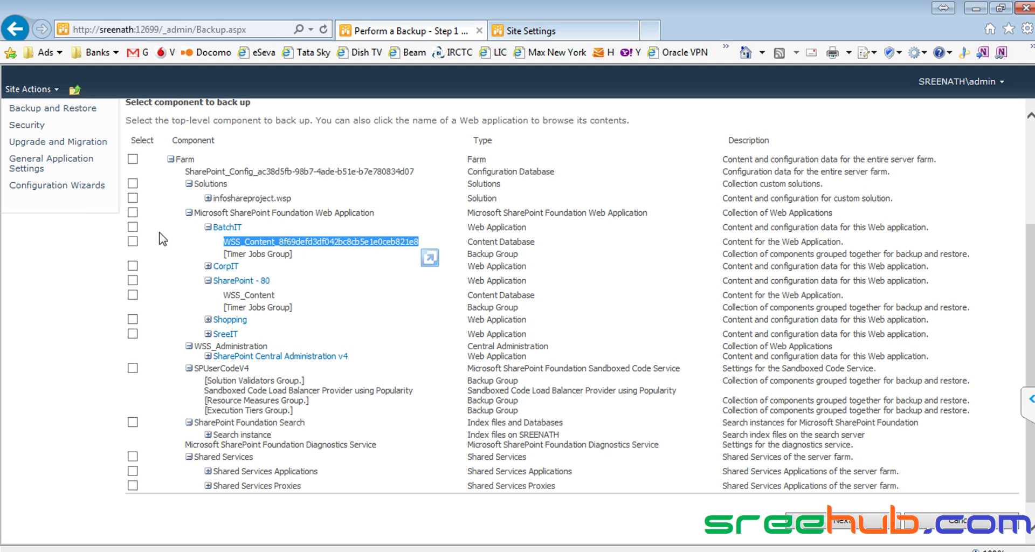
Step: Select the BatchIT web application again and start its full backup with D:\SPProcess\Backup as the backup location
{"action": "left_click", "coordinate": [133, 227]}
{"action": "left_click", "coordinate": [849, 525]}
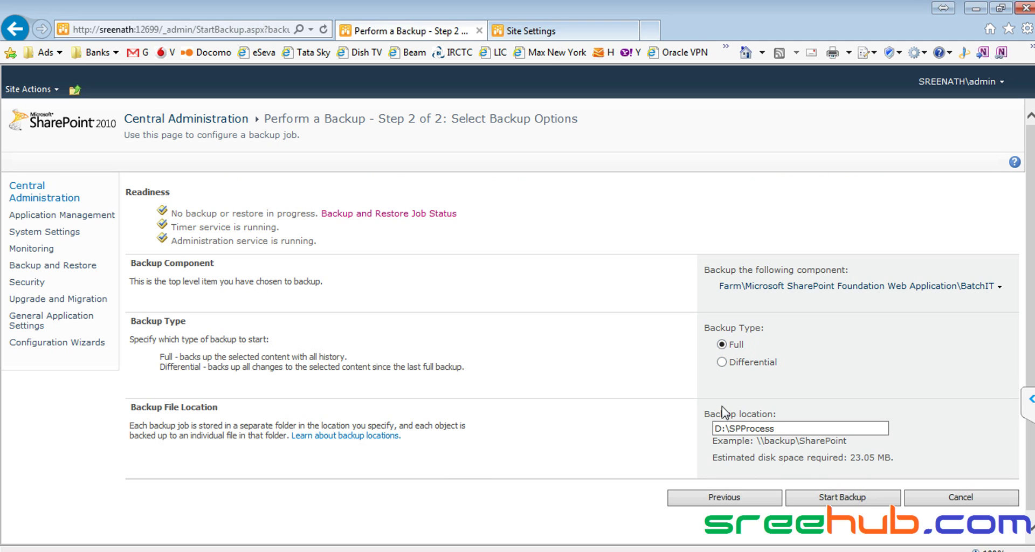
{"action": "left_click", "coordinate": [787, 429]}
{"action": "left_click_drag", "start_coordinate": [797, 431], "coordinate": [626, 429]}
{"action": "type", "text": "D:\\SPProcess\\Backup"}
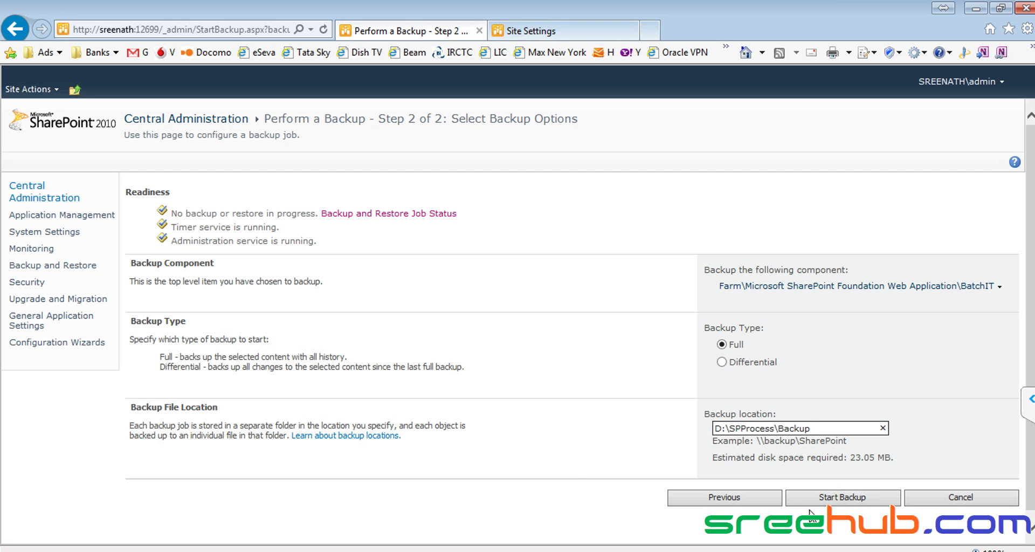
{"action": "left_click", "coordinate": [836, 498]}
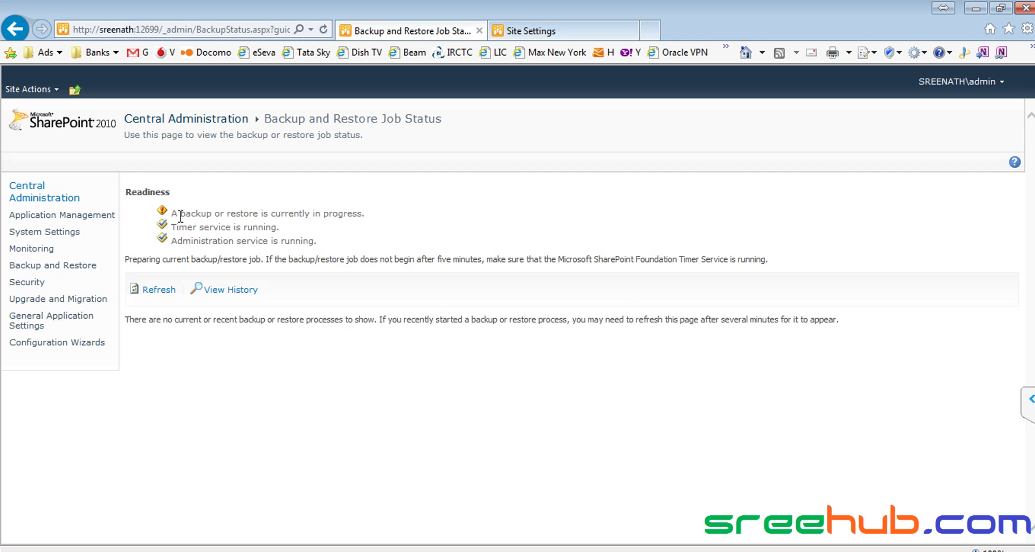
Step: Check the backup readiness status, refresh it, and look at the SharePoint 2010 Administration service in Computer Management before minimizing it
{"action": "left_click_drag", "start_coordinate": [175, 211], "coordinate": [370, 214]}
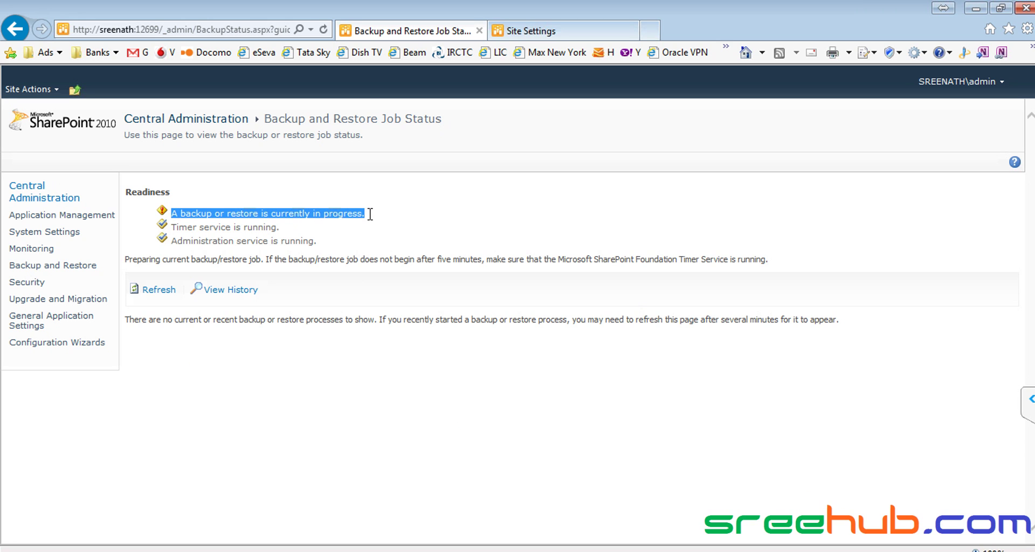
{"action": "left_click", "coordinate": [158, 289]}
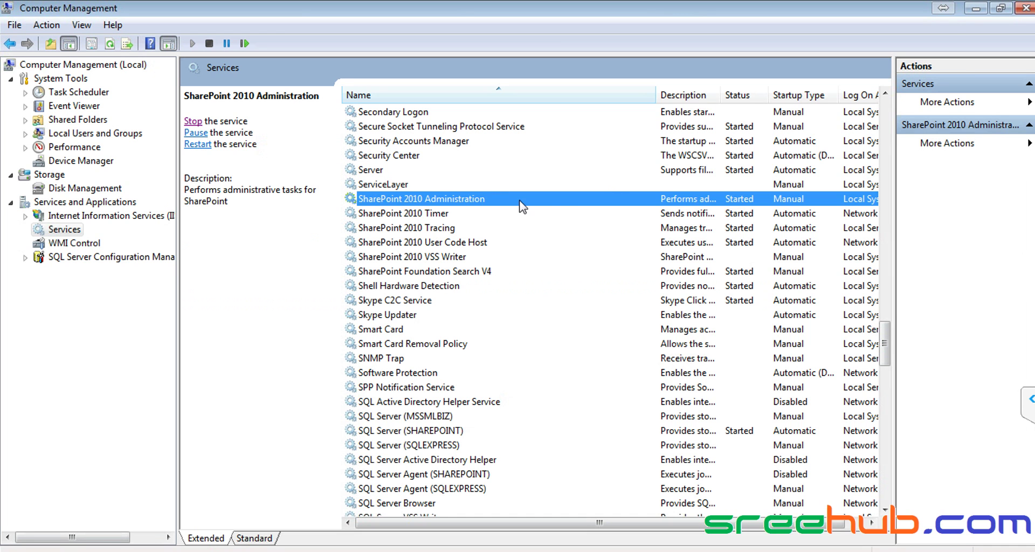
{"action": "left_click", "coordinate": [976, 8]}
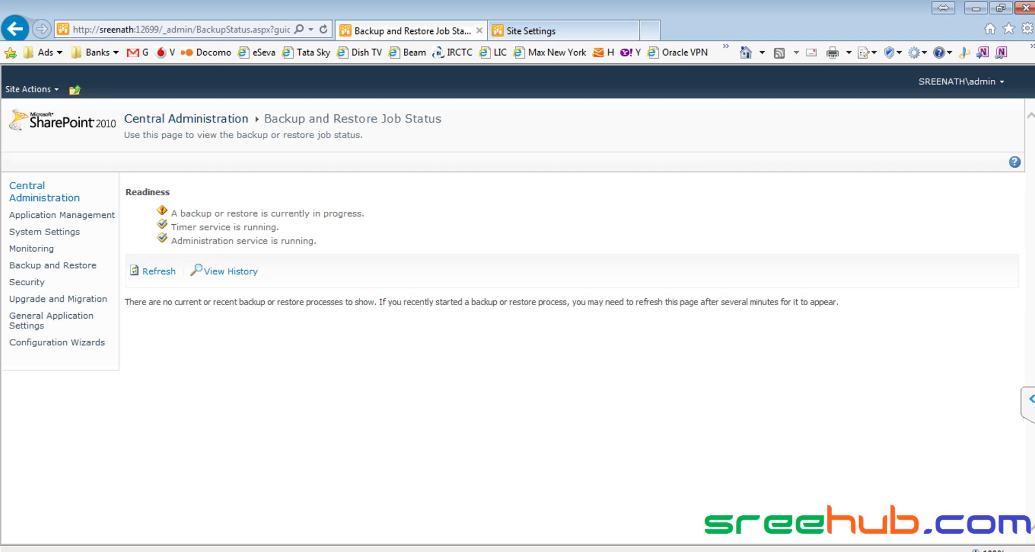
Step: Open Windows Task Manager to check the system load, refresh the backup job status, and minimize Task Manager
{"action": "right_click", "coordinate": [777, 551]}
{"action": "left_click", "coordinate": [805, 526]}
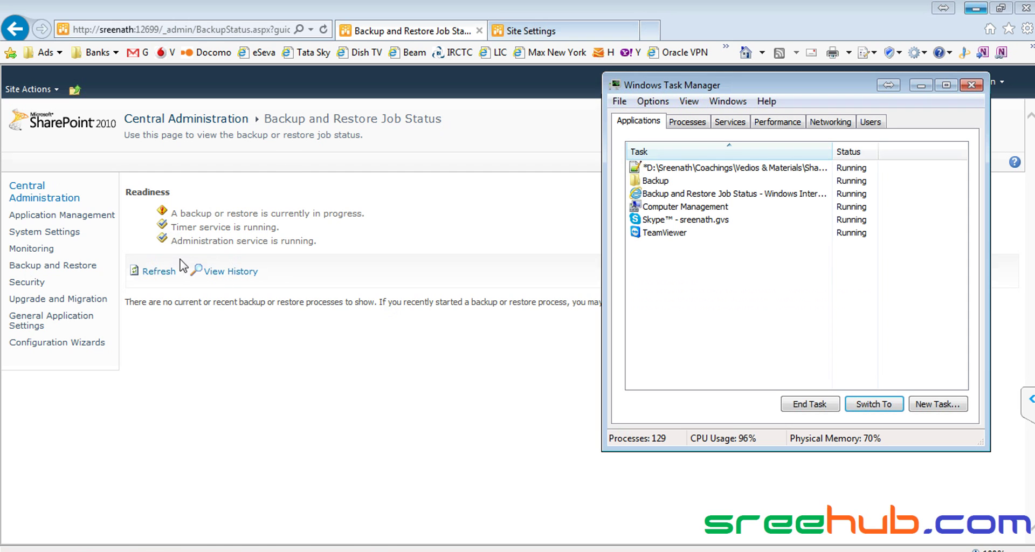
{"action": "left_click", "coordinate": [161, 272]}
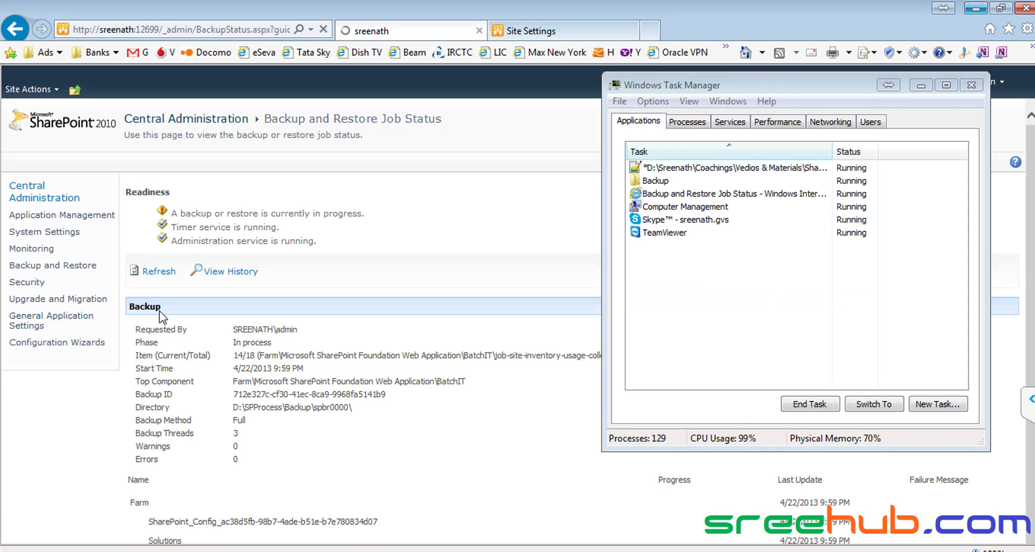
{"action": "left_click", "coordinate": [912, 86]}
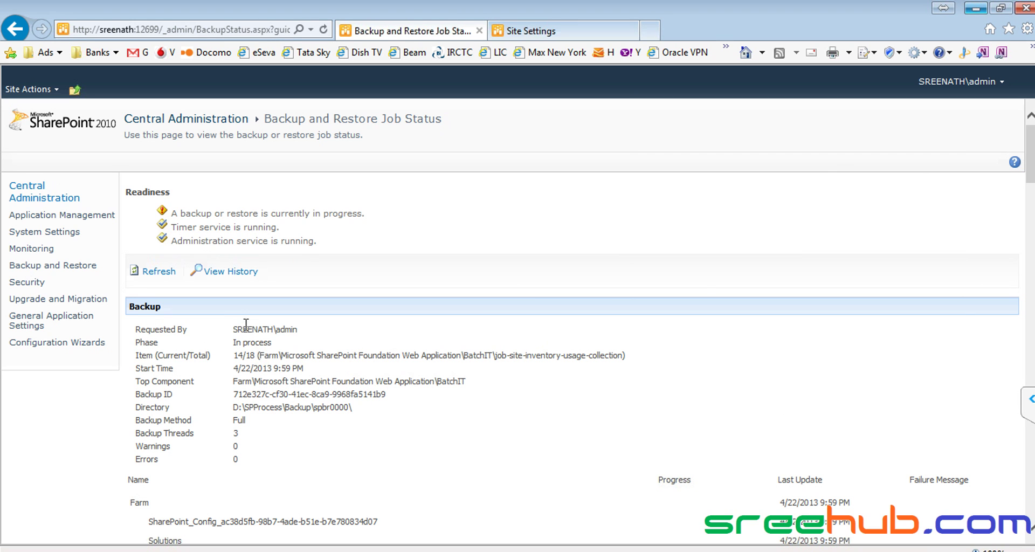
Step: Refresh the job status and examine the backup's requester, phase, current item and backup ID
{"action": "left_click_drag", "start_coordinate": [233, 328], "coordinate": [279, 355]}
{"action": "left_click", "coordinate": [151, 271]}
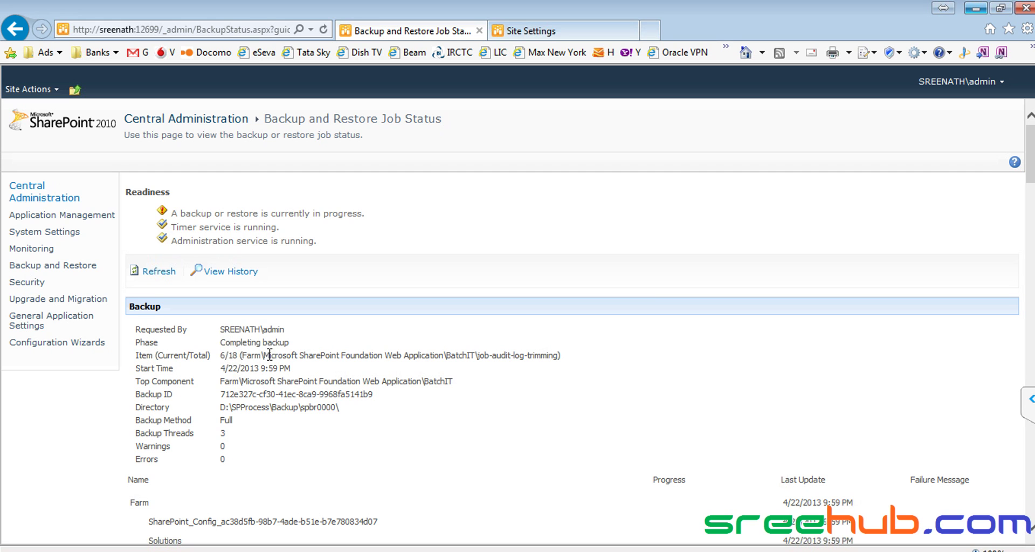
{"action": "left_click_drag", "start_coordinate": [292, 355], "coordinate": [304, 355]}
{"action": "left_click_drag", "start_coordinate": [366, 353], "coordinate": [380, 355]}
{"action": "left_click_drag", "start_coordinate": [477, 355], "coordinate": [561, 356]}
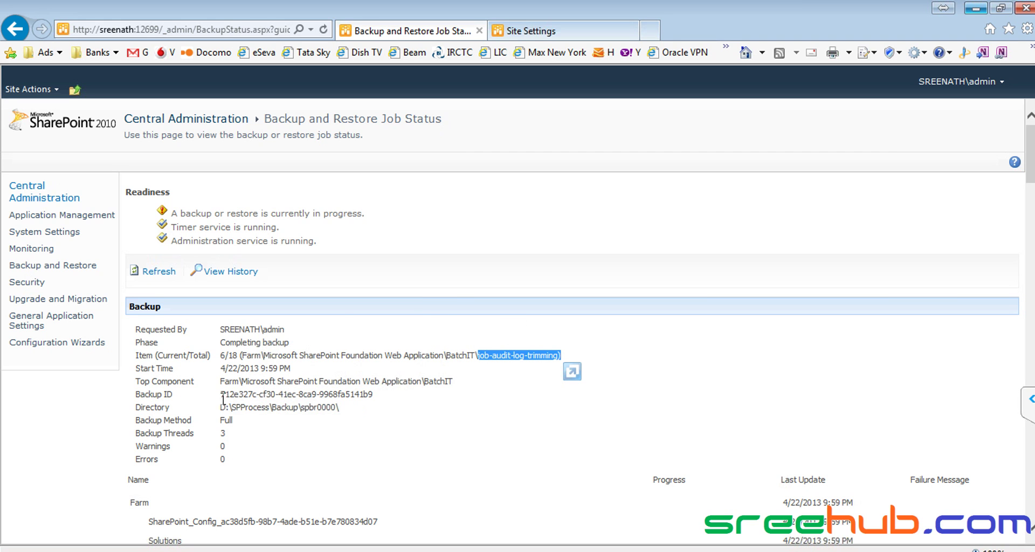
{"action": "left_click_drag", "start_coordinate": [222, 394], "coordinate": [420, 393]}
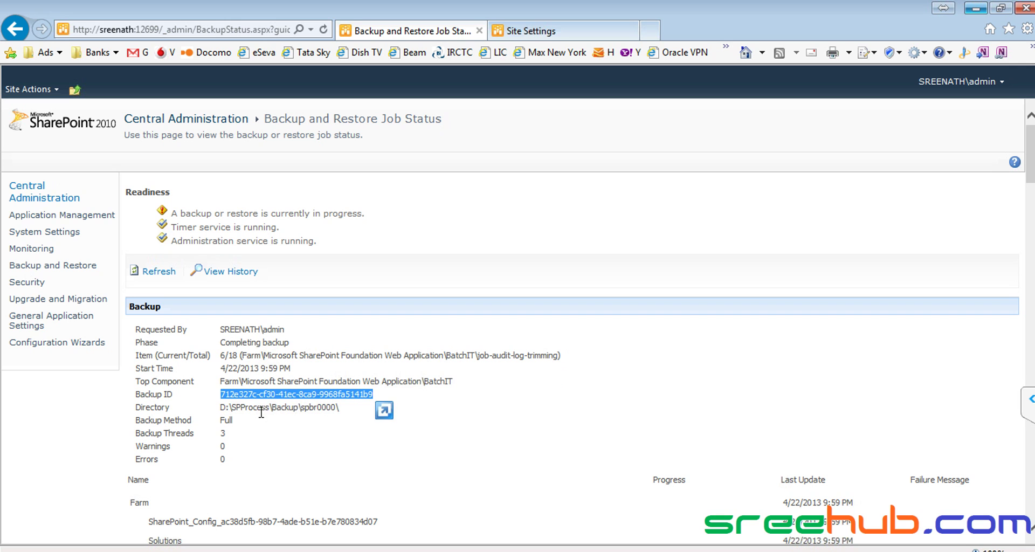
{"action": "left_click", "coordinate": [619, 267]}
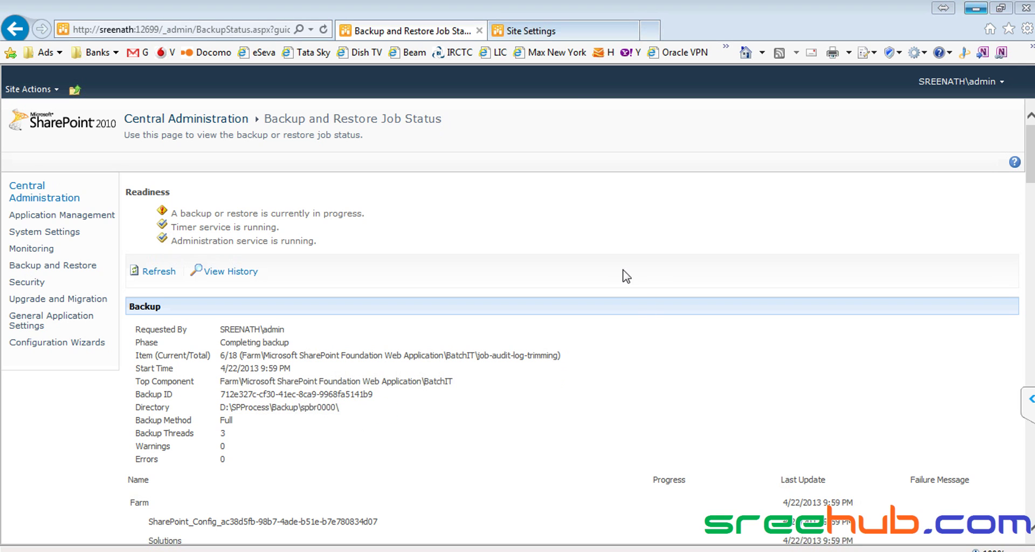
Step: Switch to the D:\SPProcess\Backup folder in Windows Explorer to check the generated backup files, and return to the job status page
{"action": "key", "text": "alt+Tab"}
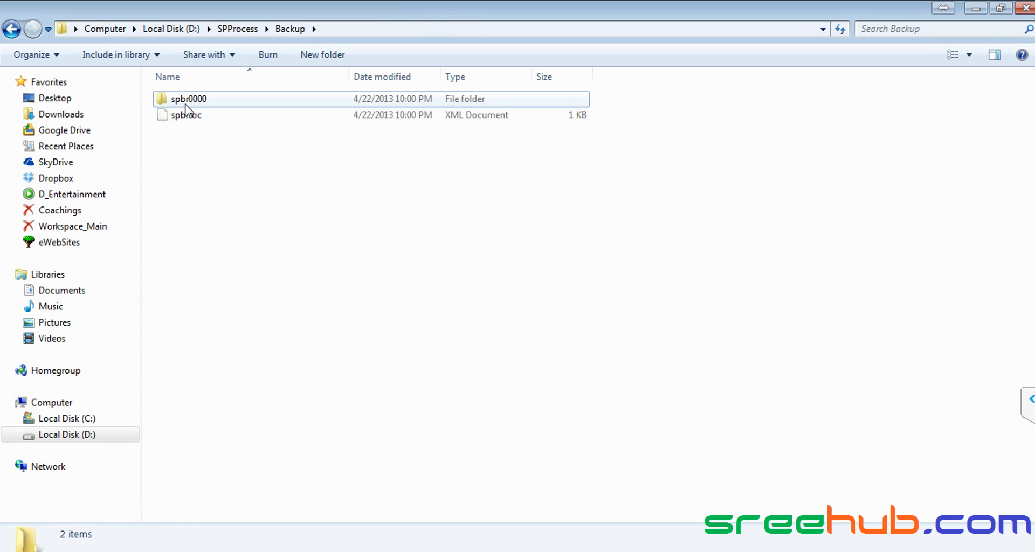
{"action": "left_click", "coordinate": [1001, 7]}
{"action": "left_click_drag", "start_coordinate": [576, 15], "coordinate": [869, 95]}
{"action": "left_click", "coordinate": [301, 367]}
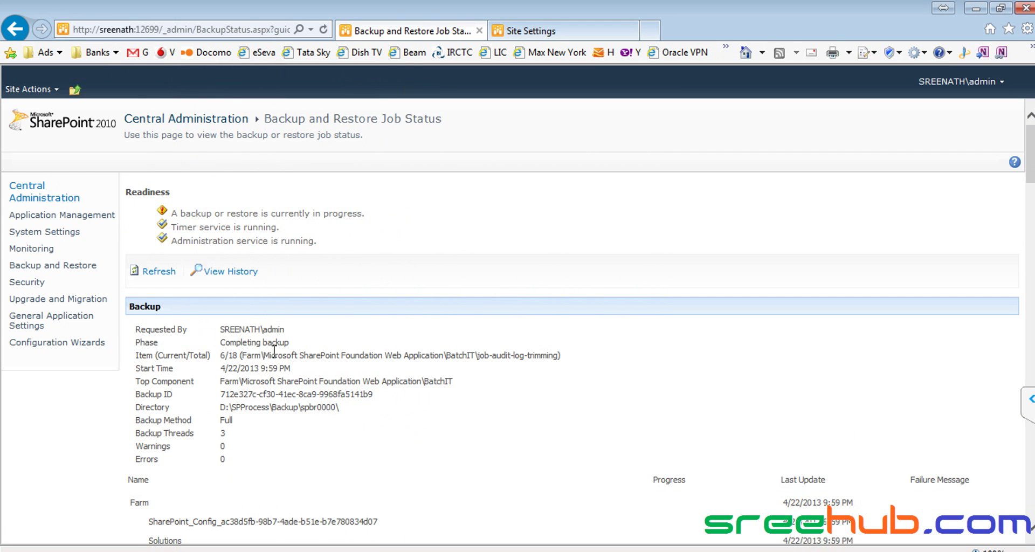
Step: Review the progress of each component in the backup list and refresh the job status
{"action": "scroll", "coordinate": [259, 356], "scroll_direction": "down", "scroll_amount": 1}
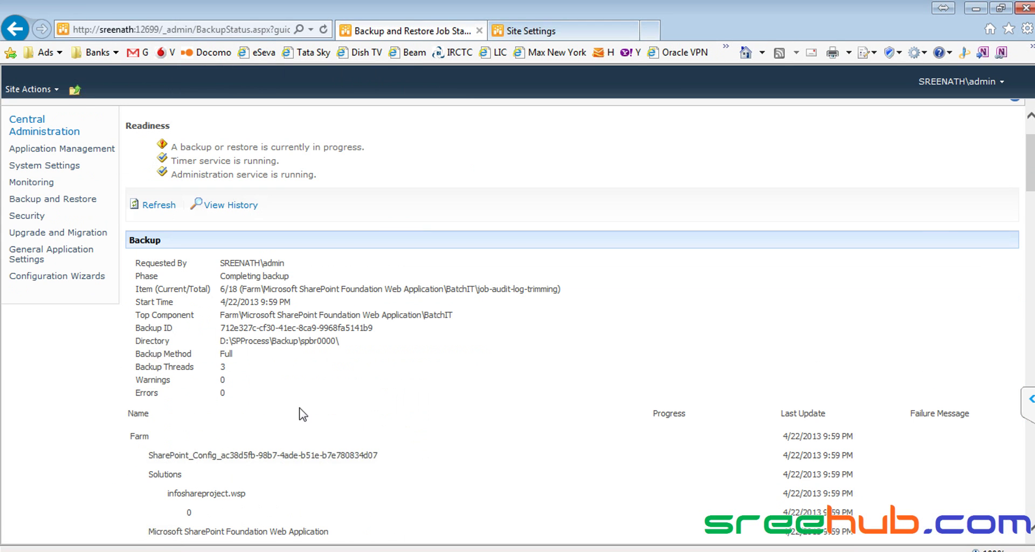
{"action": "scroll", "coordinate": [555, 405], "scroll_direction": "down", "scroll_amount": 2}
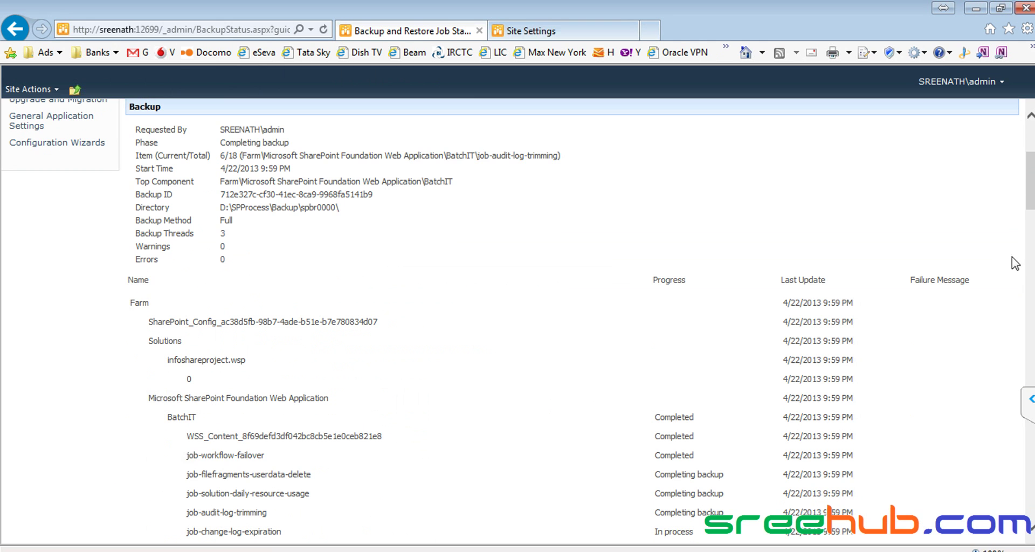
{"action": "scroll", "coordinate": [280, 307], "scroll_direction": "down", "scroll_amount": 5}
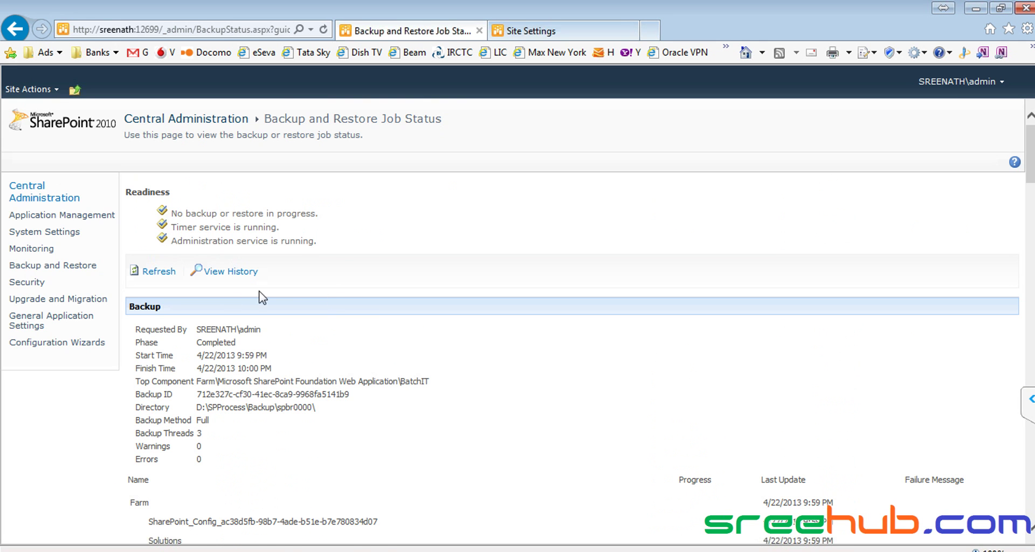
{"action": "left_click", "coordinate": [161, 271]}
Step: Examine the refreshed backup job's phase, start and finish times, backup method and thread count
{"action": "left_click_drag", "start_coordinate": [194, 343], "coordinate": [353, 357]}
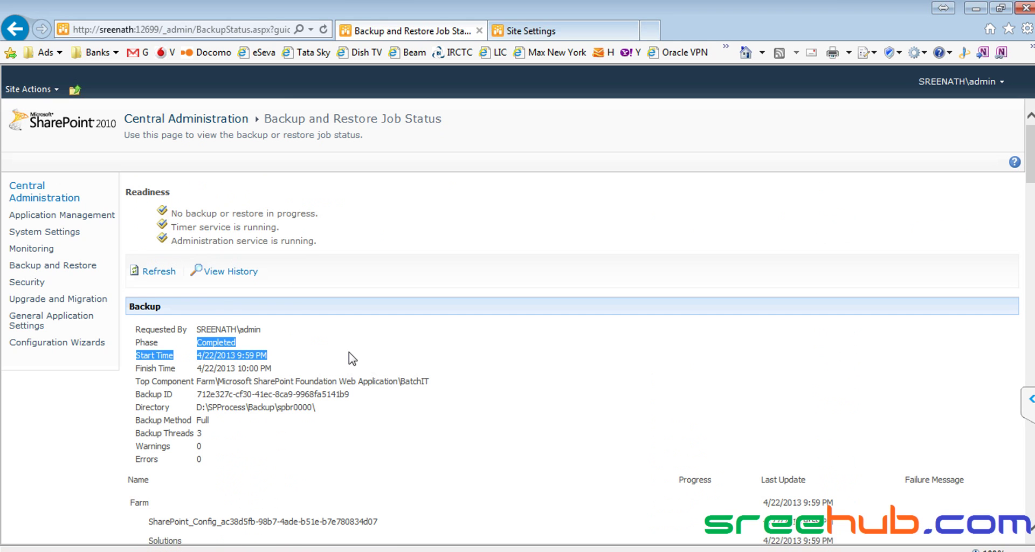
{"action": "left_click", "coordinate": [238, 343]}
{"action": "double_click", "coordinate": [215, 344]}
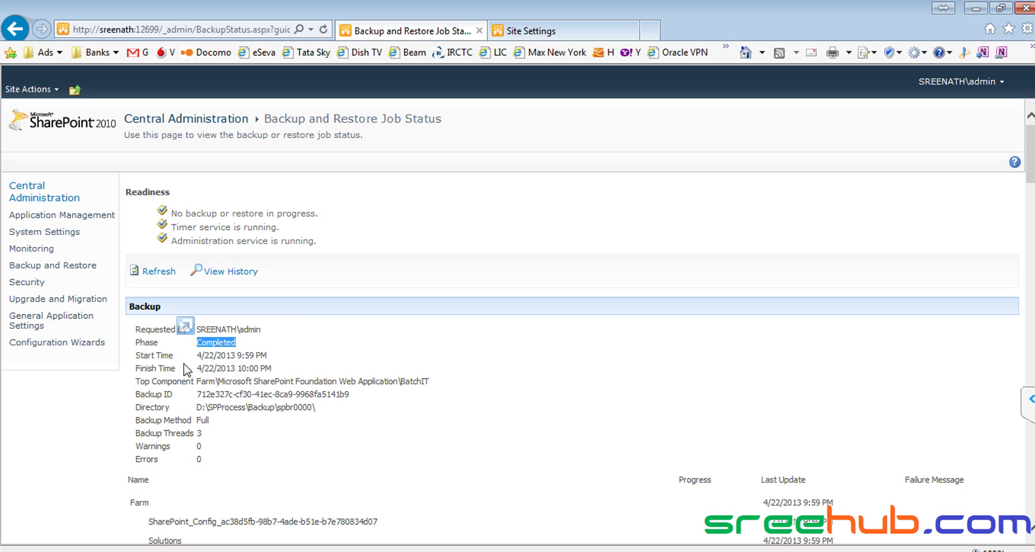
{"action": "left_click_drag", "start_coordinate": [135, 354], "coordinate": [340, 358]}
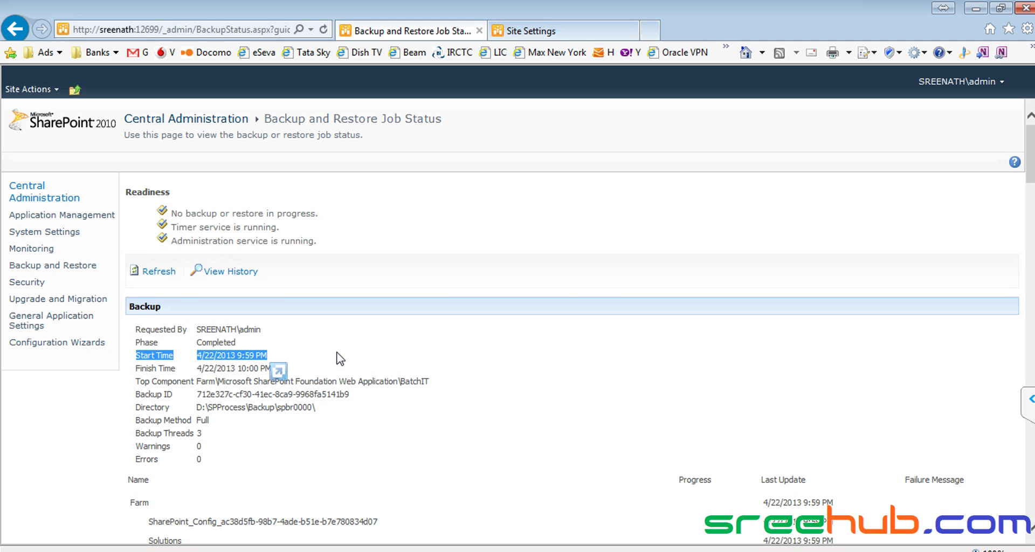
{"action": "left_click", "coordinate": [278, 377]}
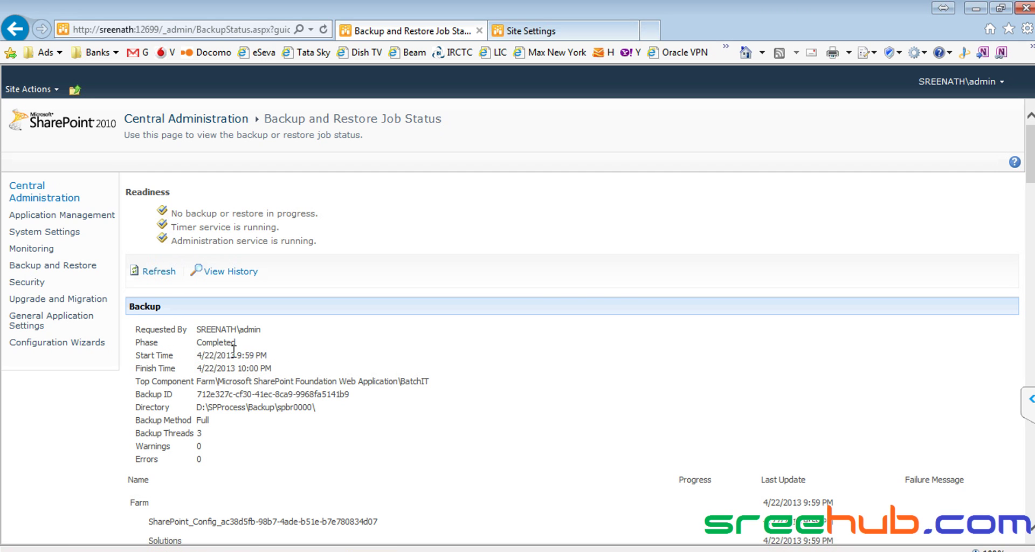
{"action": "scroll", "coordinate": [233, 353], "scroll_direction": "down", "scroll_amount": 5}
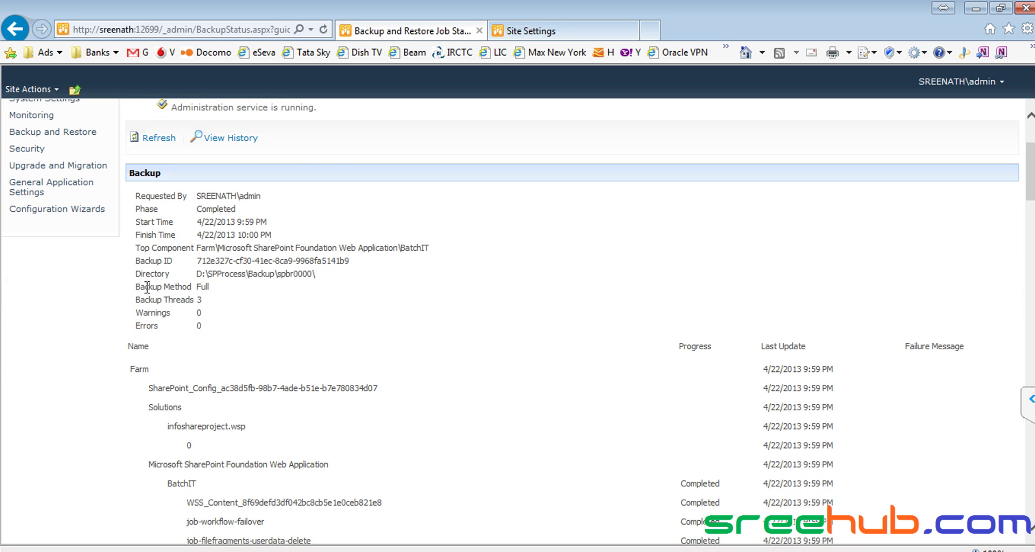
{"action": "left_click_drag", "start_coordinate": [133, 292], "coordinate": [272, 293]}
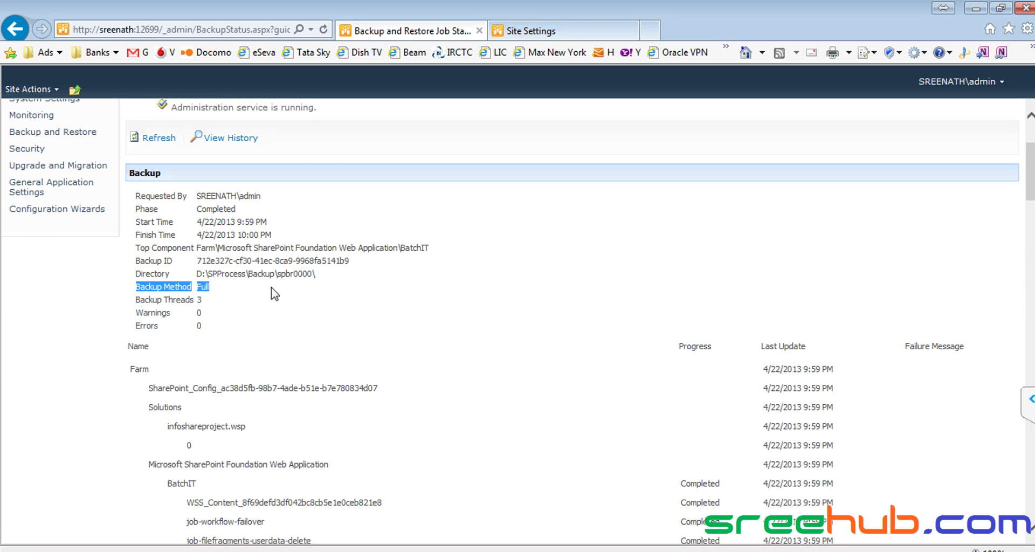
{"action": "left_click_drag", "start_coordinate": [129, 302], "coordinate": [248, 306]}
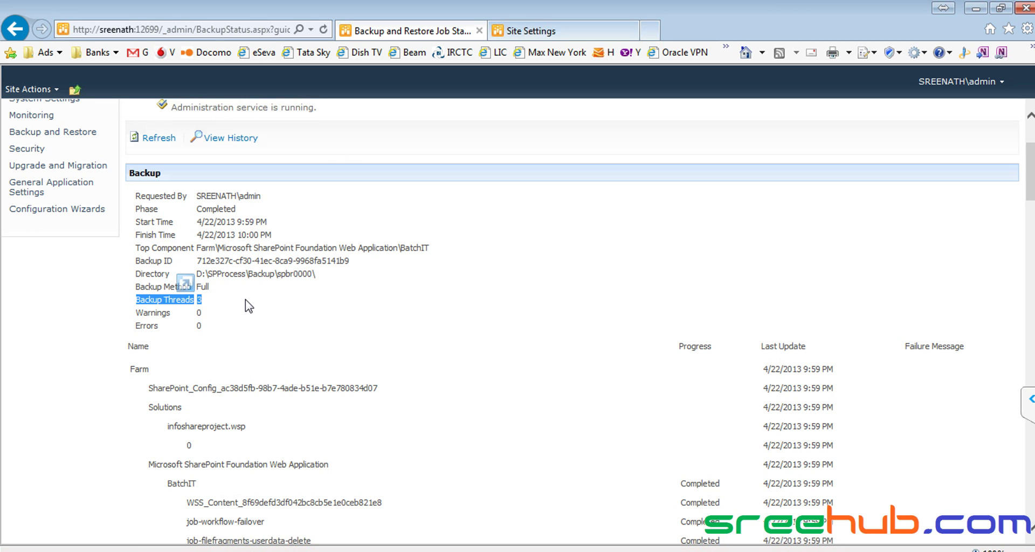
Step: Examine the warning and error entries in the completed backup job's summary
{"action": "left_click", "coordinate": [248, 306]}
{"action": "left_click_drag", "start_coordinate": [128, 316], "coordinate": [221, 326]}
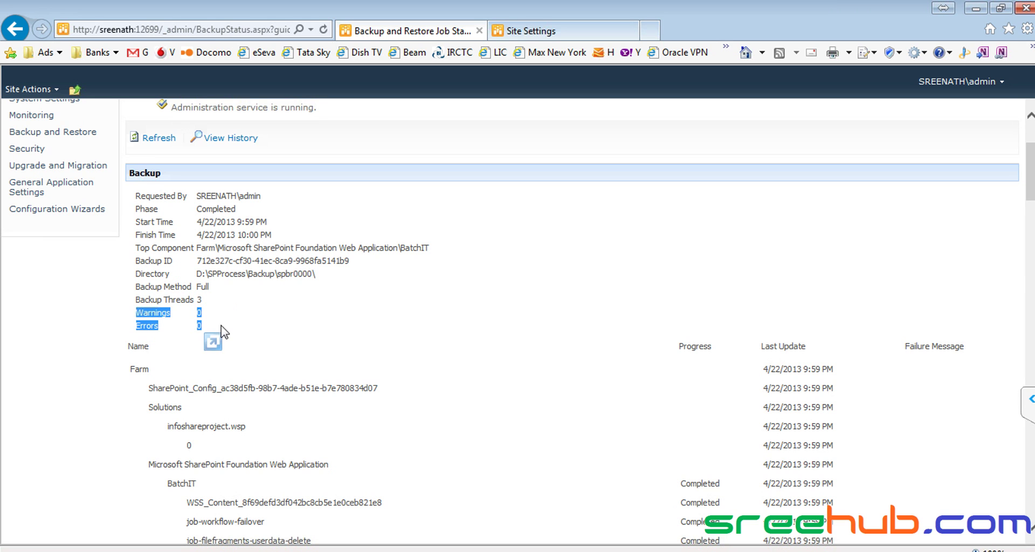
{"action": "left_click", "coordinate": [224, 332]}
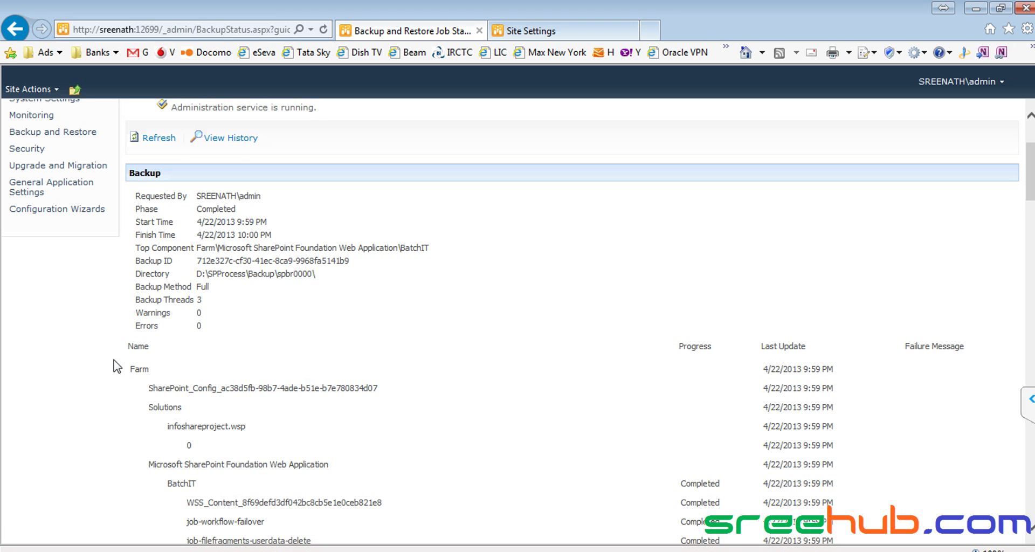
Step: Review the component list's Progress, Last Update and Failure Message columns from the farm level down to the shared services
{"action": "scroll", "coordinate": [808, 364], "scroll_direction": "down", "scroll_amount": 3}
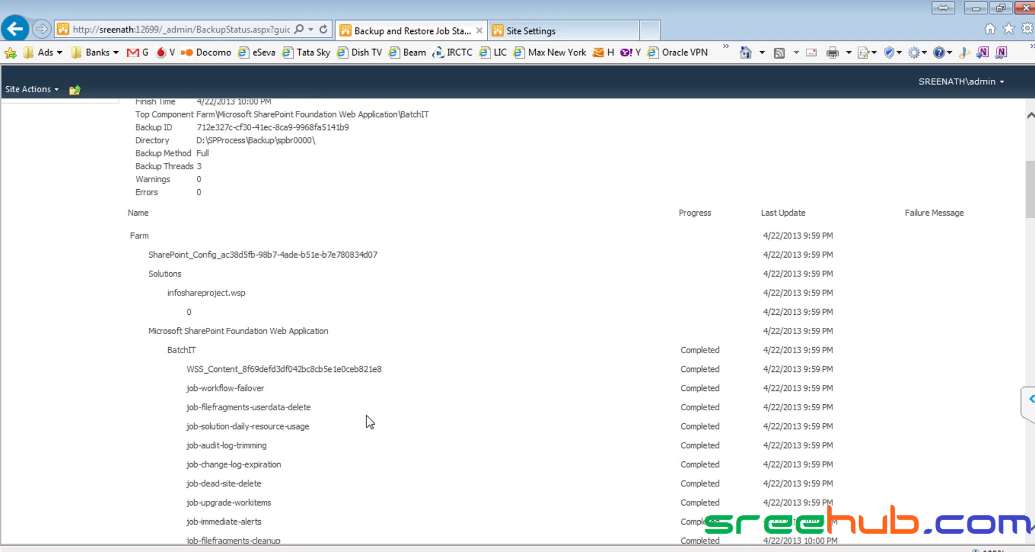
{"action": "left_click_drag", "start_coordinate": [904, 217], "coordinate": [970, 222]}
{"action": "left_click_drag", "start_coordinate": [668, 218], "coordinate": [785, 224]}
{"action": "scroll", "coordinate": [692, 318], "scroll_direction": "down", "scroll_amount": 2}
{"action": "scroll", "coordinate": [692, 313], "scroll_direction": "down", "scroll_amount": 8}
{"action": "scroll", "coordinate": [668, 297], "scroll_direction": "down", "scroll_amount": 15}
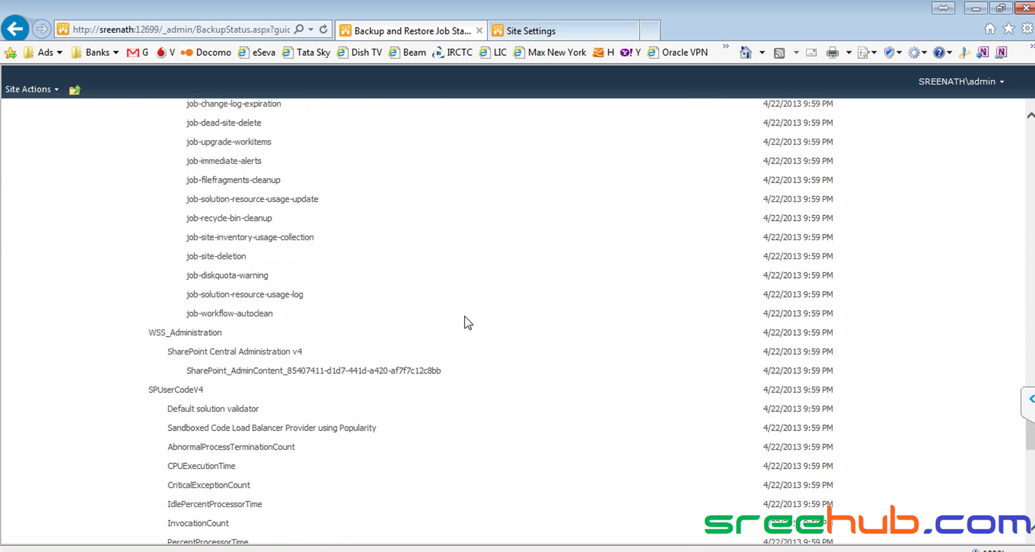
{"action": "scroll", "coordinate": [409, 335], "scroll_direction": "down", "scroll_amount": 10}
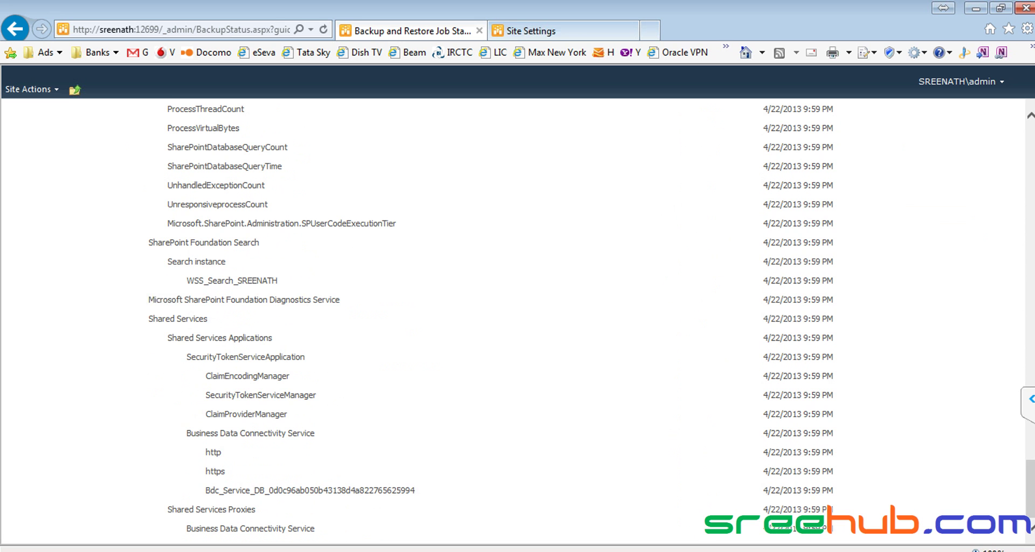
{"action": "scroll", "coordinate": [1030, 509], "scroll_direction": "up", "scroll_amount": 20}
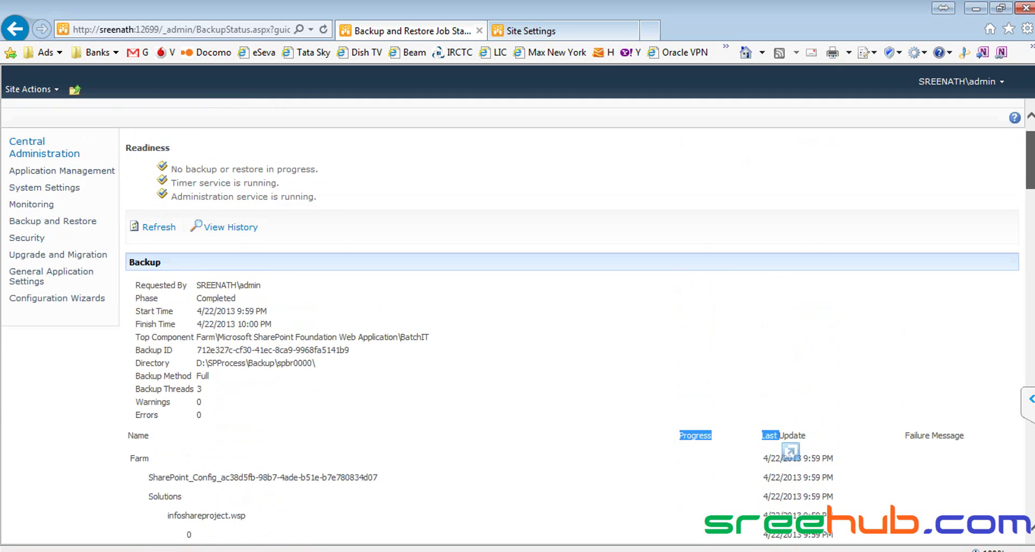
{"action": "scroll", "coordinate": [878, 250], "scroll_direction": "down", "scroll_amount": 3}
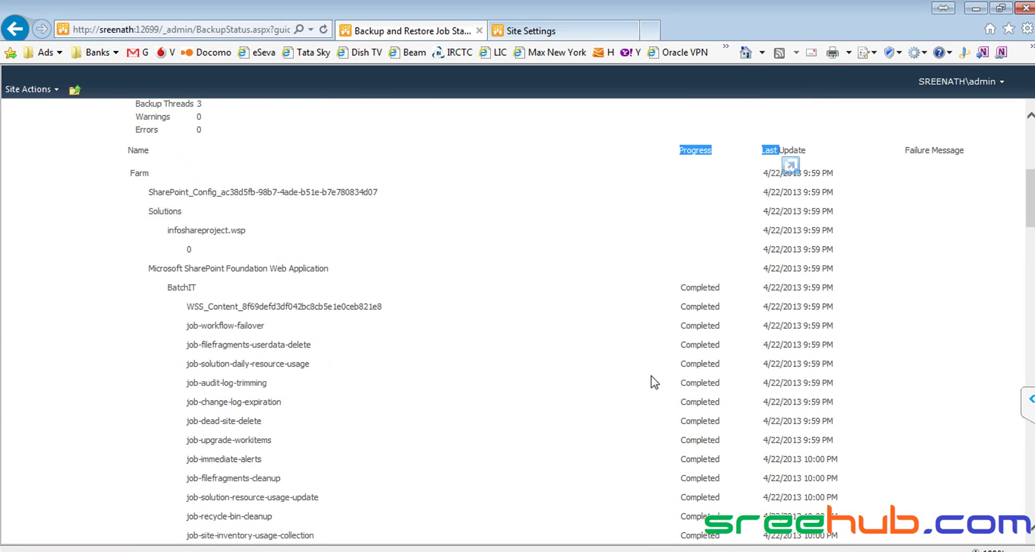
{"action": "scroll", "coordinate": [730, 404], "scroll_direction": "up", "scroll_amount": 7}
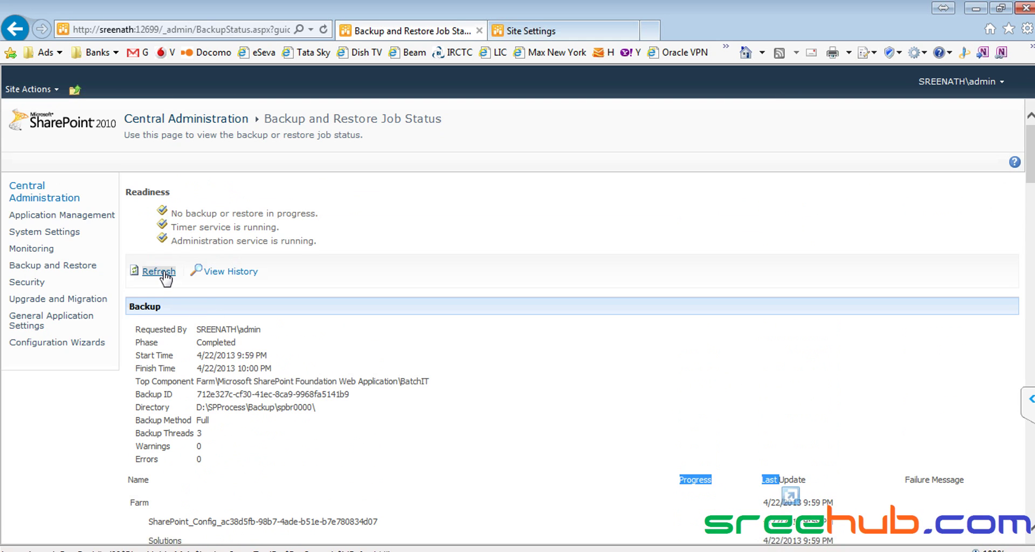
Step: Refresh the job status and compare the progress entries of the BatchIT and CorpIT web applications
{"action": "left_click", "coordinate": [171, 274]}
{"action": "scroll", "coordinate": [549, 351], "scroll_direction": "down", "scroll_amount": 15}
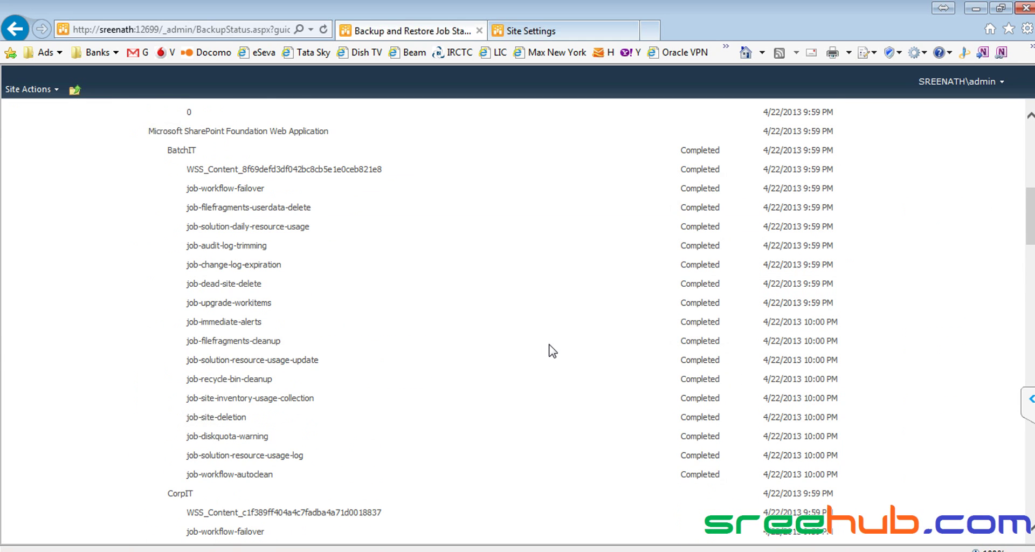
{"action": "scroll", "coordinate": [550, 351], "scroll_direction": "up", "scroll_amount": 15}
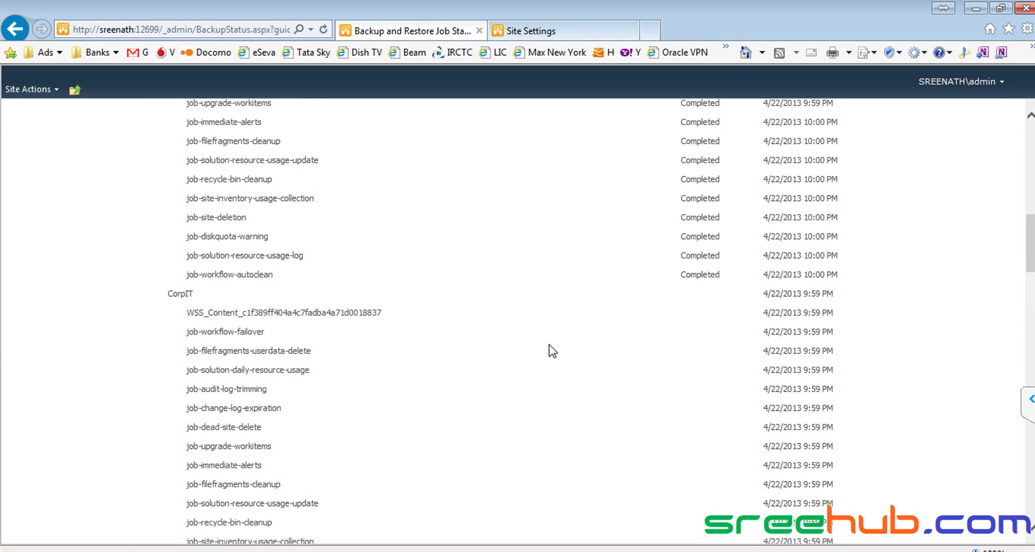
{"action": "scroll", "coordinate": [551, 351], "scroll_direction": "down", "scroll_amount": 8}
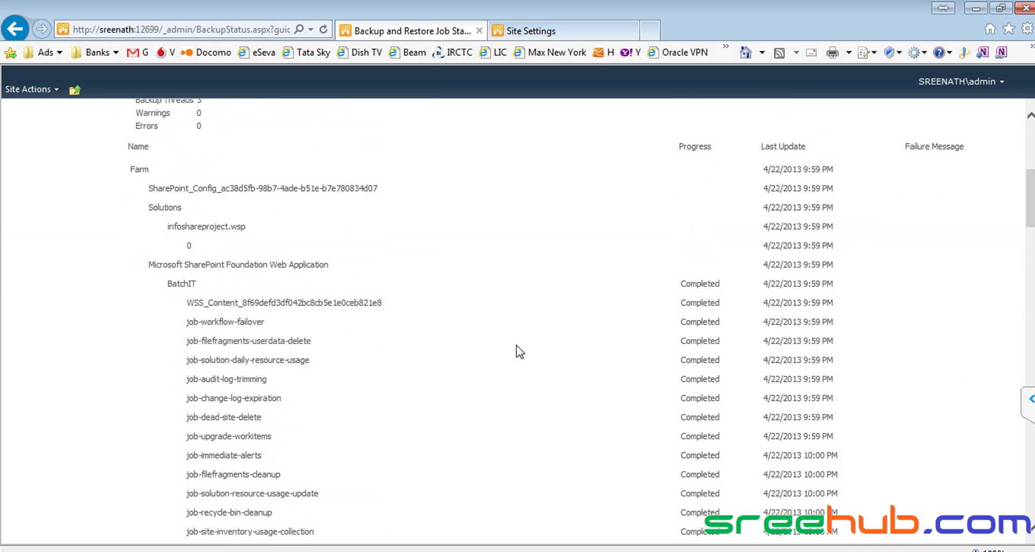
{"action": "scroll", "coordinate": [515, 351], "scroll_direction": "up", "scroll_amount": 5}
Step: Examine all items listed under the BatchIT web application against those of the web applications below it
{"action": "left_click_drag", "start_coordinate": [130, 305], "coordinate": [197, 286]}
{"action": "scroll", "coordinate": [305, 327], "scroll_direction": "down", "scroll_amount": 2}
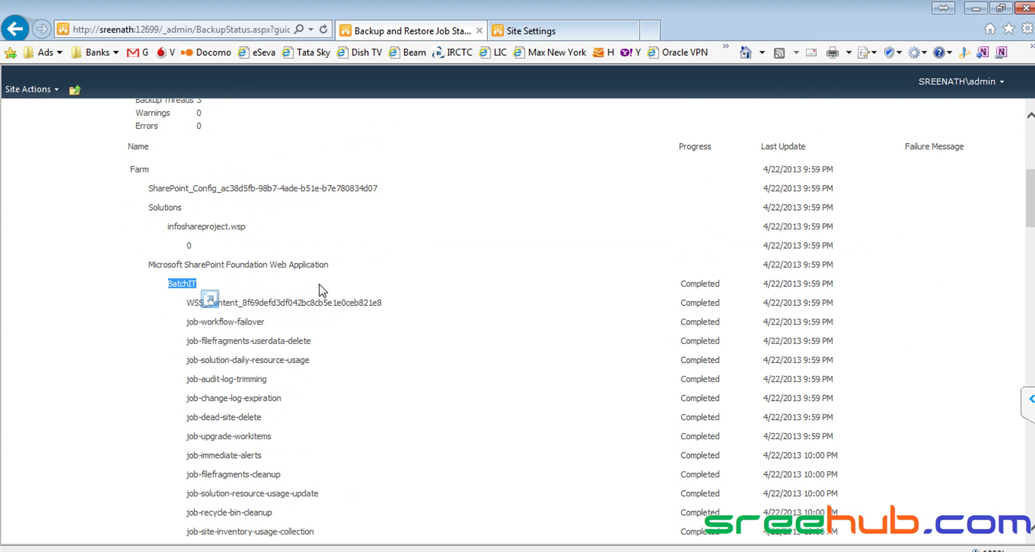
{"action": "scroll", "coordinate": [322, 291], "scroll_direction": "down", "scroll_amount": 2}
{"action": "left_click_drag", "start_coordinate": [167, 150], "coordinate": [880, 467]}
{"action": "scroll", "coordinate": [596, 426], "scroll_direction": "down", "scroll_amount": 2}
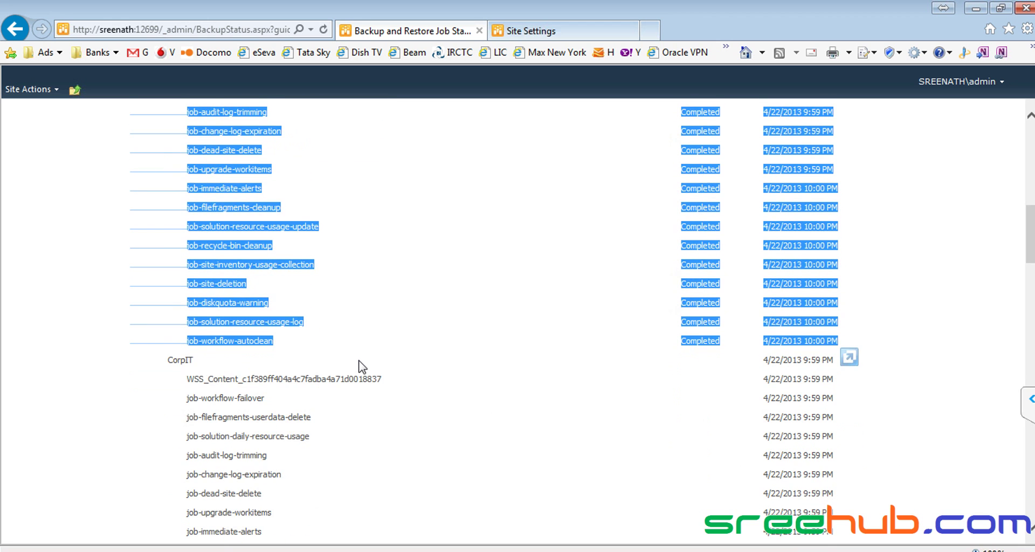
{"action": "scroll", "coordinate": [358, 363], "scroll_direction": "down", "scroll_amount": 6}
{"action": "scroll", "coordinate": [349, 380], "scroll_direction": "down", "scroll_amount": 4}
{"action": "scroll", "coordinate": [352, 380], "scroll_direction": "up", "scroll_amount": 12}
{"action": "left_click", "coordinate": [354, 340]}
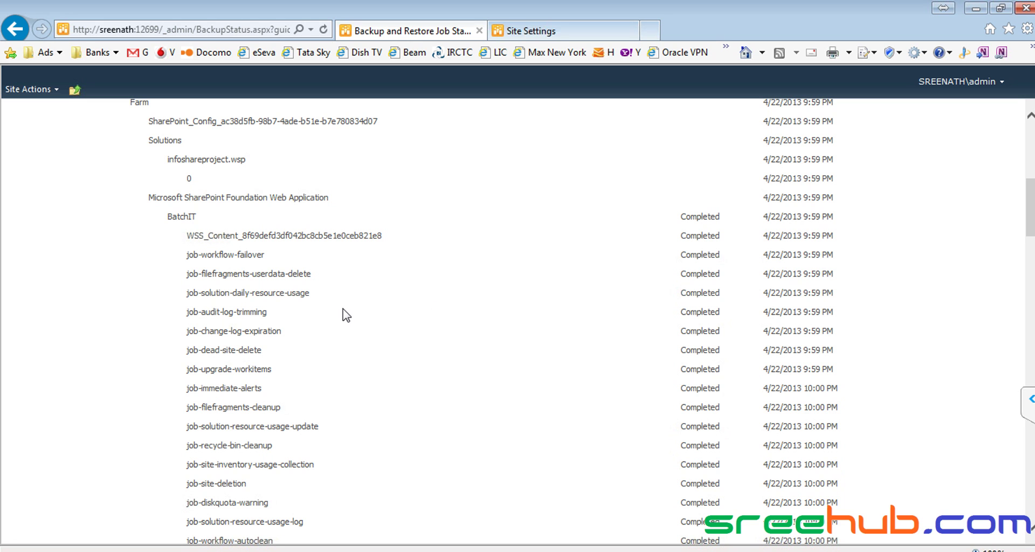
Step: Recheck the BatchIT content database and timer job entries, and return to the job summary
{"action": "left_click_drag", "start_coordinate": [158, 218], "coordinate": [647, 429]}
{"action": "left_click", "coordinate": [590, 375]}
{"action": "scroll", "coordinate": [604, 360], "scroll_direction": "up", "scroll_amount": 5}
{"action": "scroll", "coordinate": [922, 297], "scroll_direction": "down", "scroll_amount": 3}
{"action": "scroll", "coordinate": [922, 297], "scroll_direction": "down", "scroll_amount": 3}
{"action": "scroll", "coordinate": [388, 363], "scroll_direction": "up", "scroll_amount": 9}
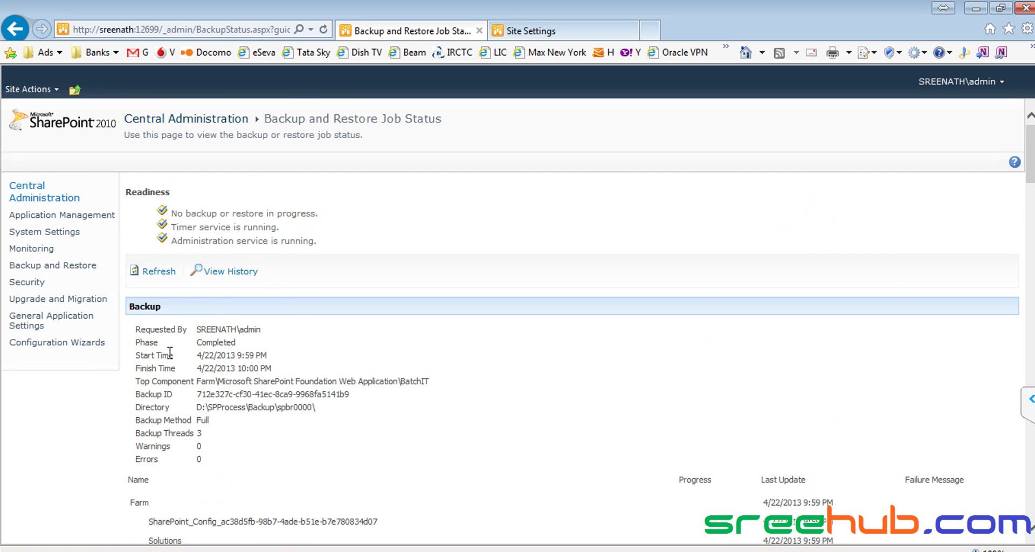
Step: Refresh the job status, check the SharePoint 2010 services in Computer Management, and return to the status page
{"action": "left_click", "coordinate": [140, 271]}
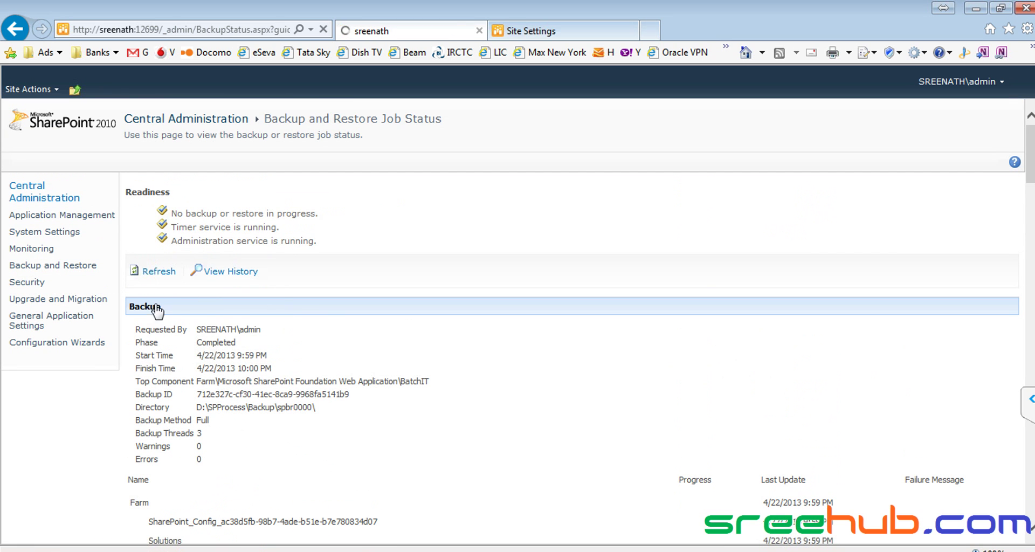
{"action": "left_click", "coordinate": [163, 273]}
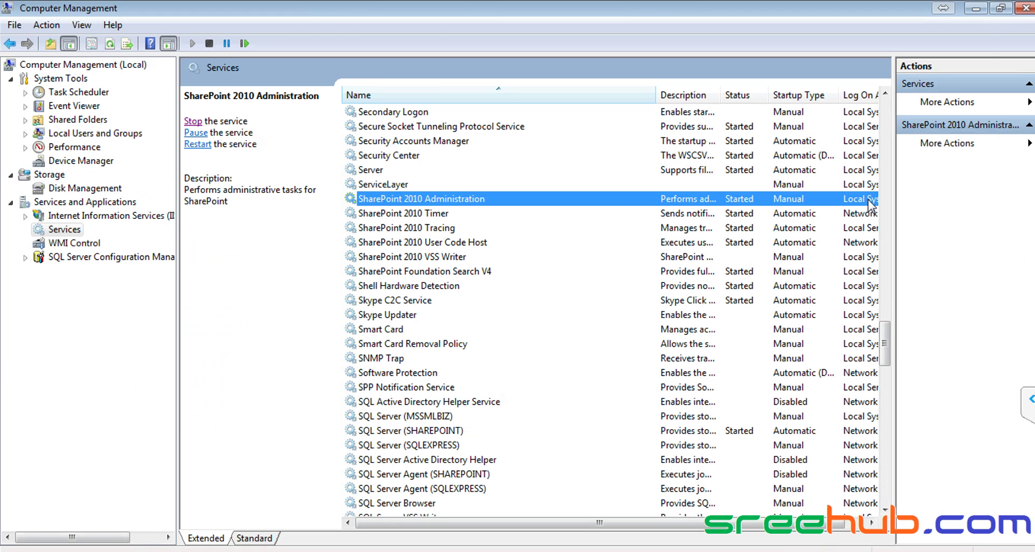
{"action": "left_click", "coordinate": [976, 9]}
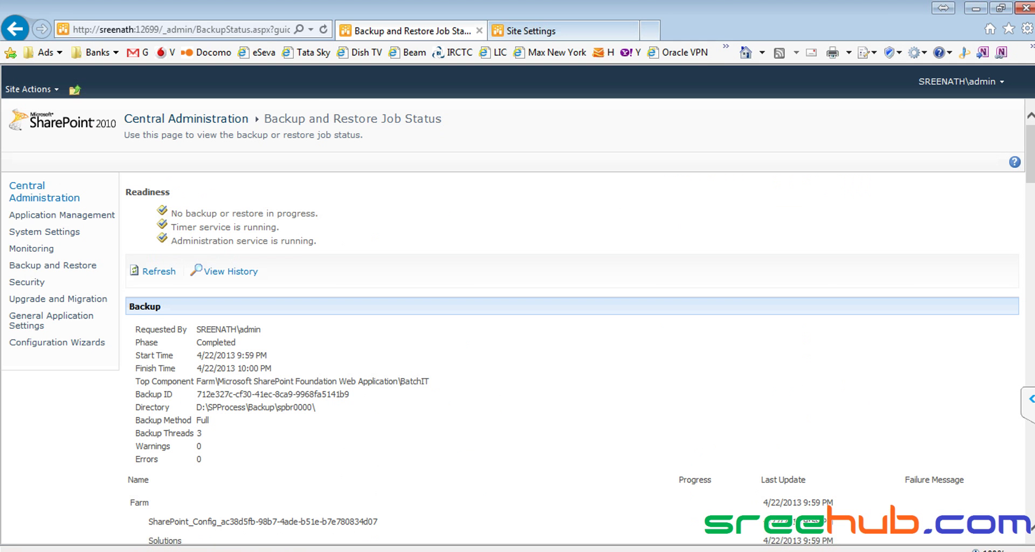
Step: Open the Windows Task Manager process list and examine the descriptions of SPUCWorkerProcessProxy.exe and SPUCHostService.exe
{"action": "key", "text": "ctrl+shift+Escape"}
{"action": "left_click", "coordinate": [675, 122]}
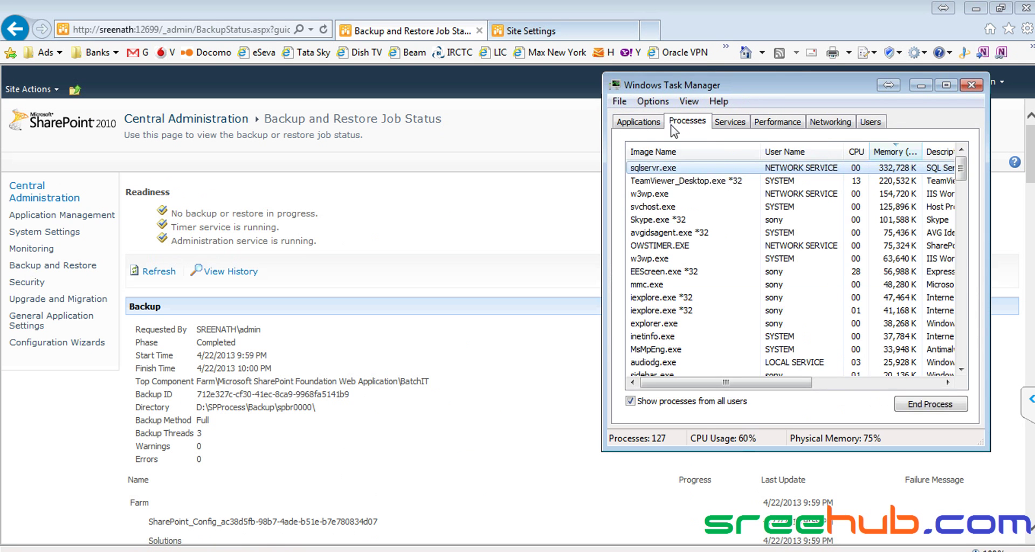
{"action": "left_click", "coordinate": [671, 260]}
{"action": "key", "text": "s"}
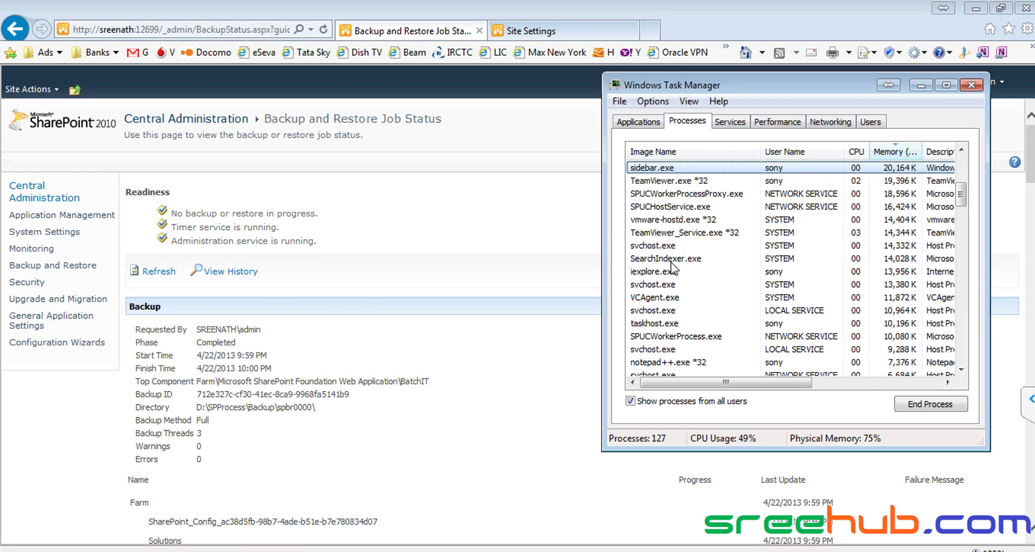
{"action": "left_click", "coordinate": [671, 193]}
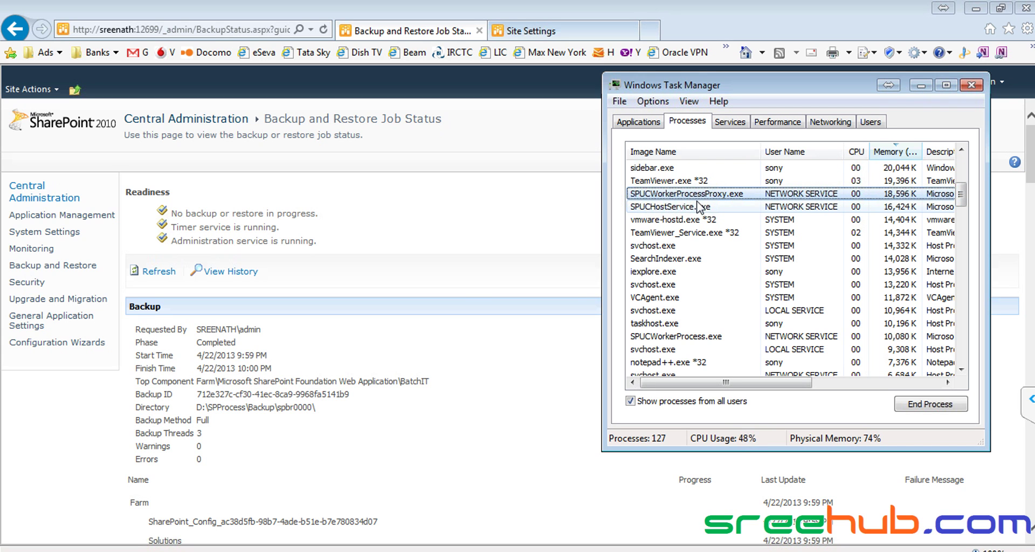
{"action": "left_click", "coordinate": [699, 207]}
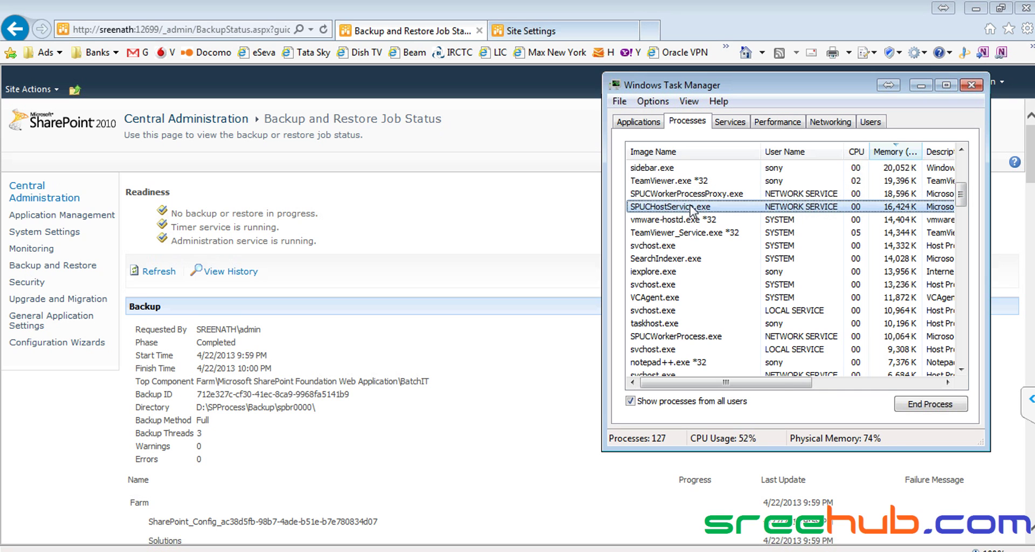
{"action": "left_click_drag", "start_coordinate": [779, 383], "coordinate": [915, 383]}
{"action": "left_click", "coordinate": [822, 195]}
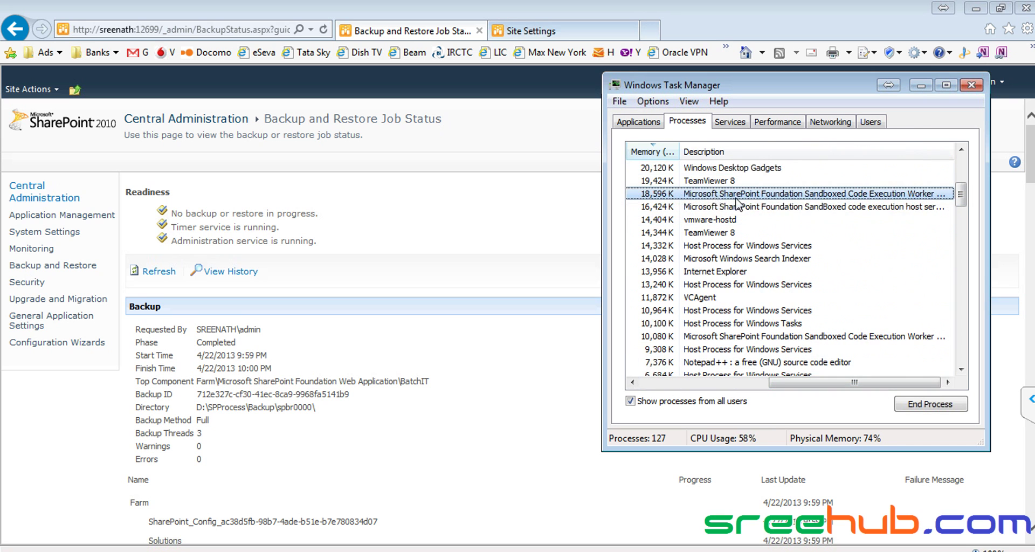
{"action": "left_click_drag", "start_coordinate": [854, 383], "coordinate": [725, 383]}
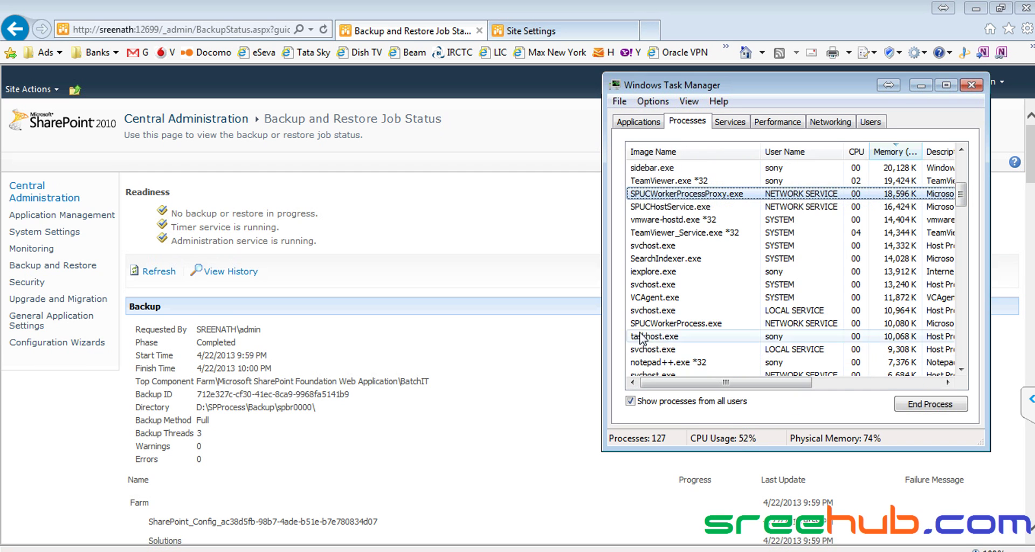
Step: Sort the processes by image name, examine the SPUC host and worker processes, and close Task Manager
{"action": "left_click", "coordinate": [661, 146]}
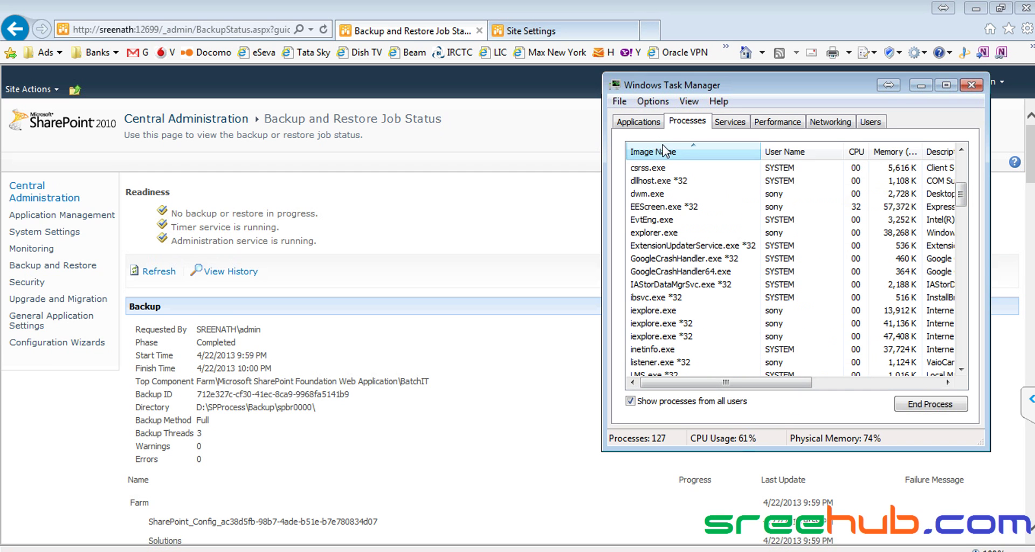
{"action": "left_click", "coordinate": [664, 184]}
{"action": "key", "text": "s"}
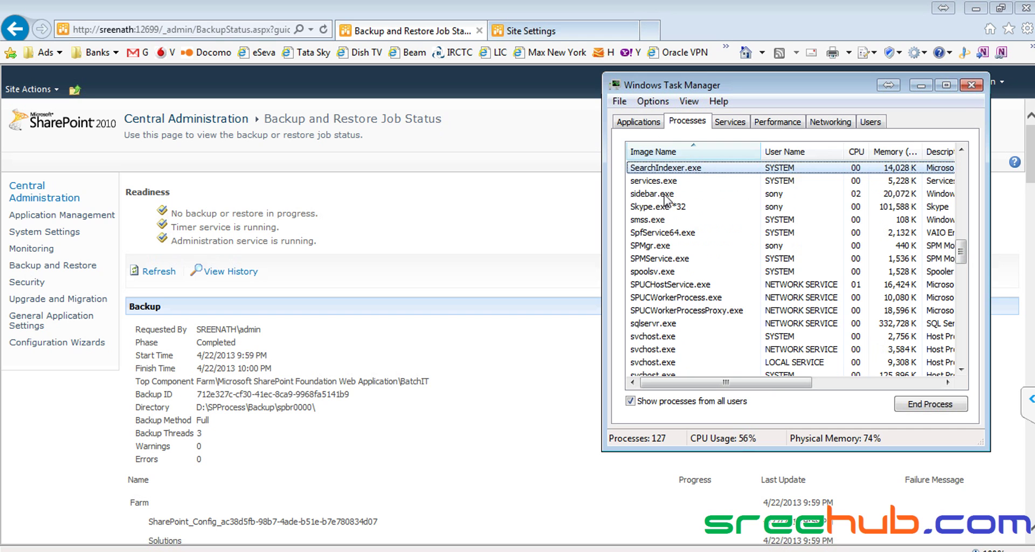
{"action": "left_click", "coordinate": [684, 285]}
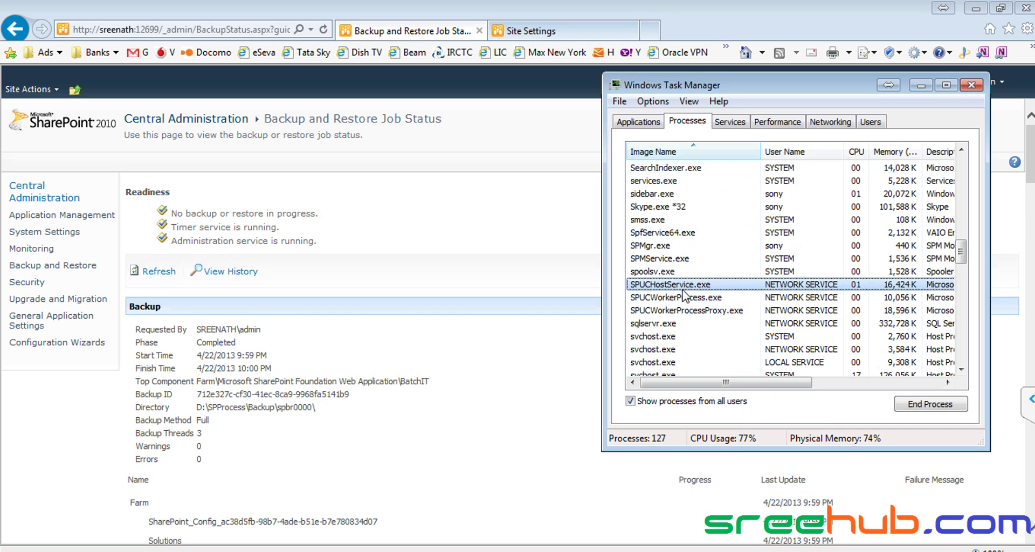
{"action": "left_click", "coordinate": [684, 295]}
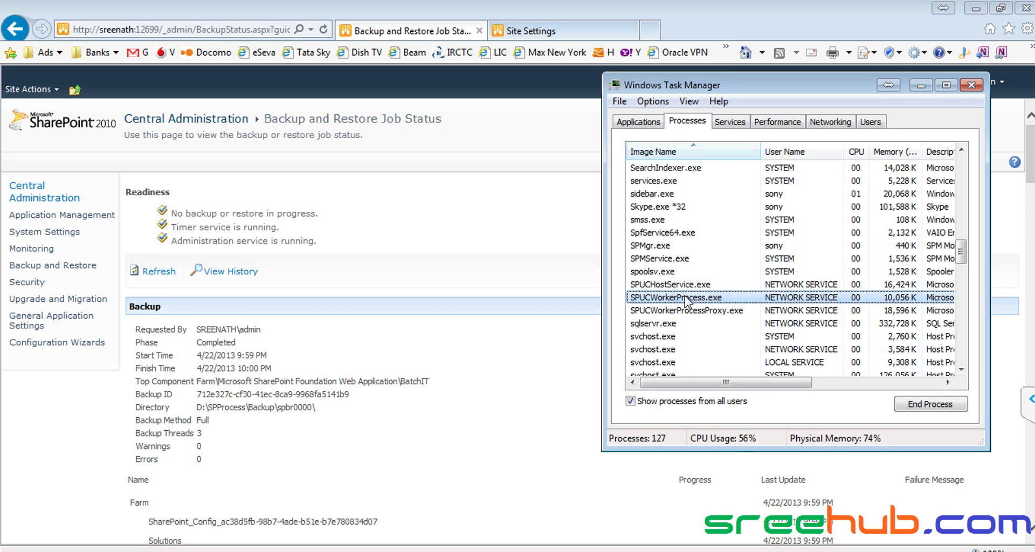
{"action": "left_click_drag", "start_coordinate": [722, 382], "coordinate": [685, 374]}
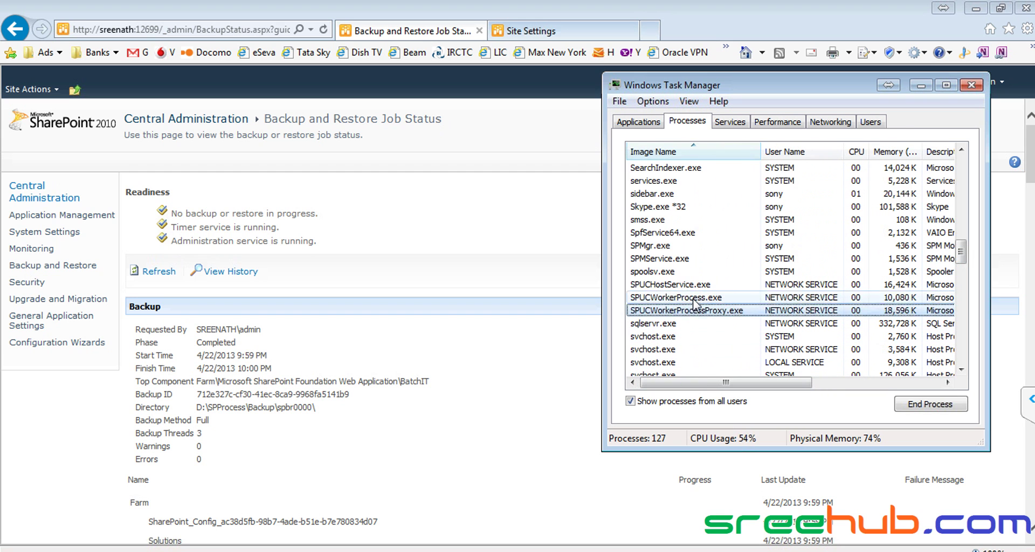
{"action": "left_click", "coordinate": [692, 285]}
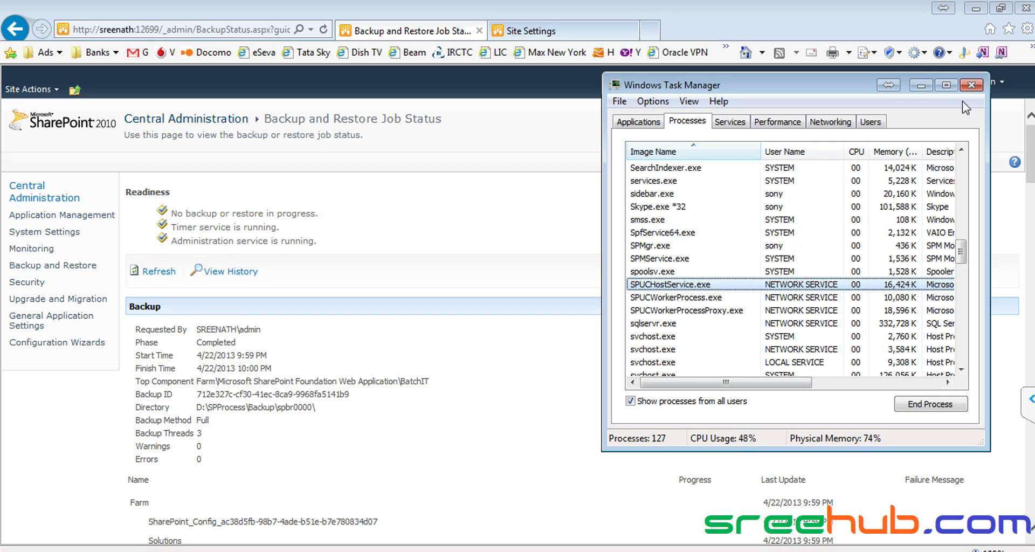
{"action": "left_click", "coordinate": [968, 86]}
Step: Refresh the backup and restore job status and look over the backup summary and component list once more
{"action": "left_click", "coordinate": [157, 273]}
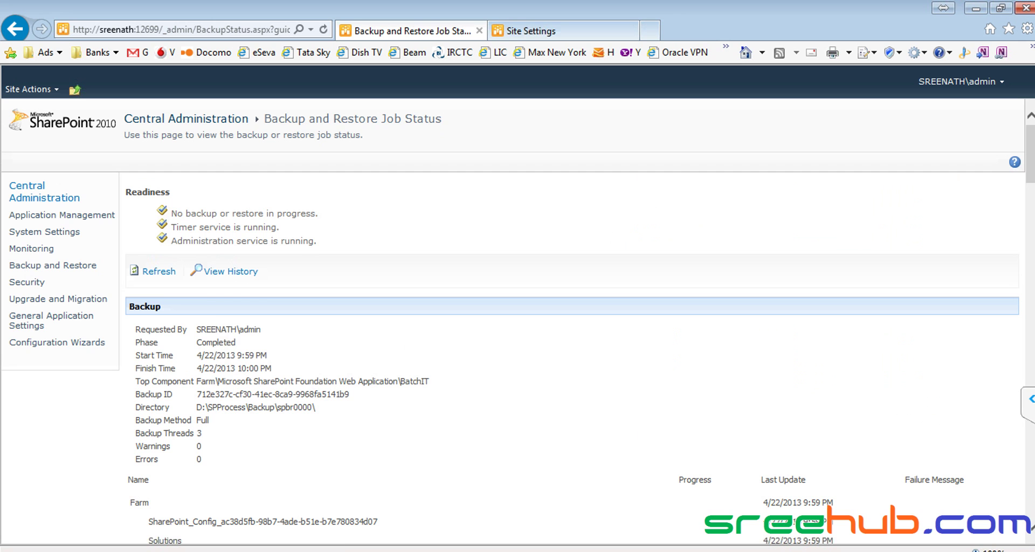
{"action": "scroll", "coordinate": [453, 393], "scroll_direction": "down", "scroll_amount": 3}
{"action": "scroll", "coordinate": [371, 279], "scroll_direction": "up", "scroll_amount": 3}
Step: Open the component selection page for a new farm backup, select the entire Farm, and clear that selection
{"action": "left_click", "coordinate": [88, 268]}
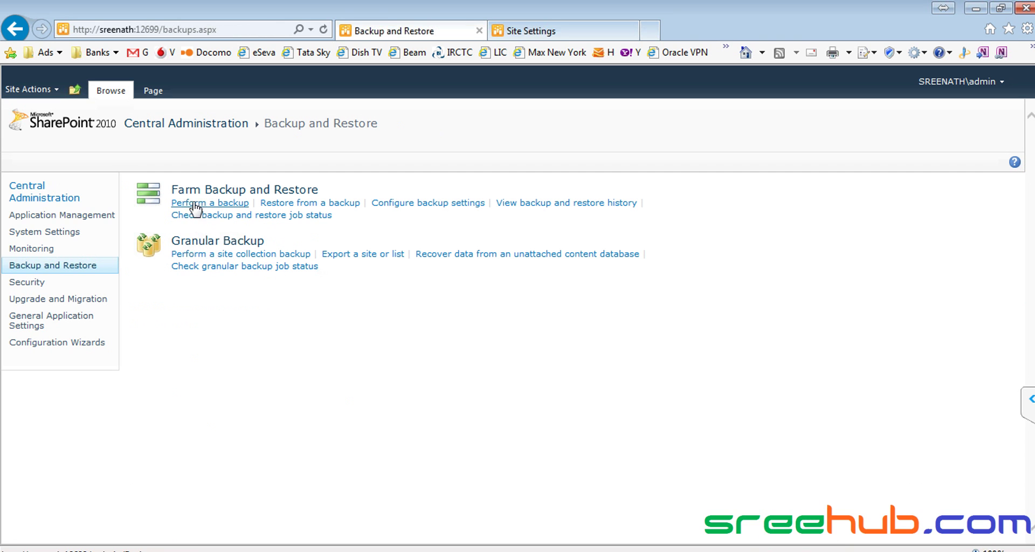
{"action": "left_click", "coordinate": [195, 206]}
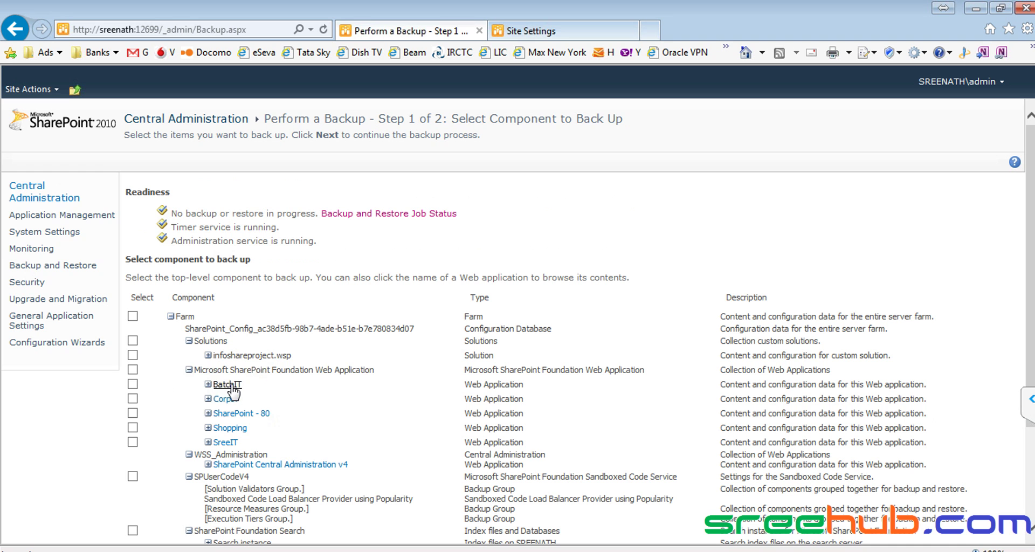
{"action": "left_click", "coordinate": [133, 317]}
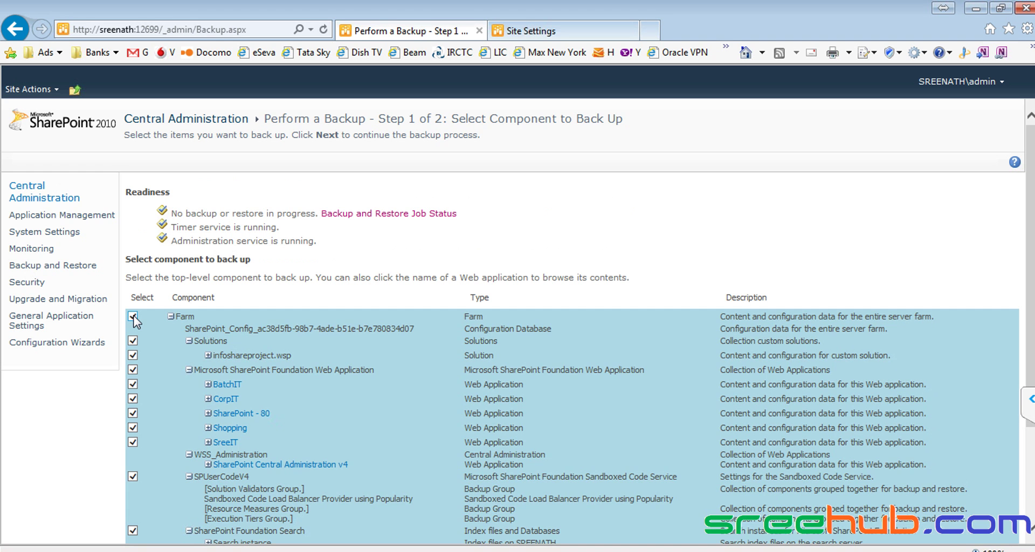
{"action": "left_click", "coordinate": [133, 317]}
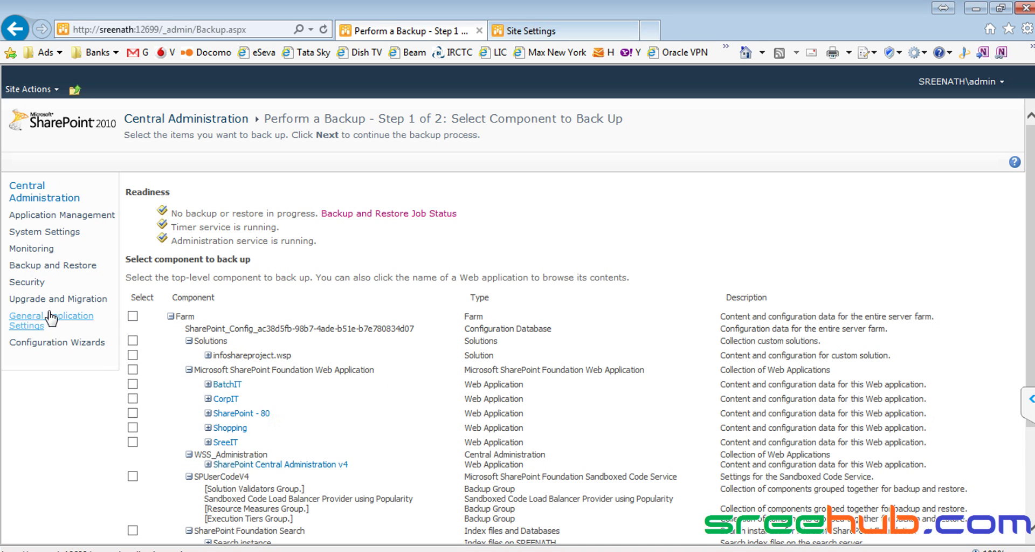
Step: Return to the Backup and Restore overview and look over the files in the D:\SPProcess\Backup folder
{"action": "left_click", "coordinate": [85, 267]}
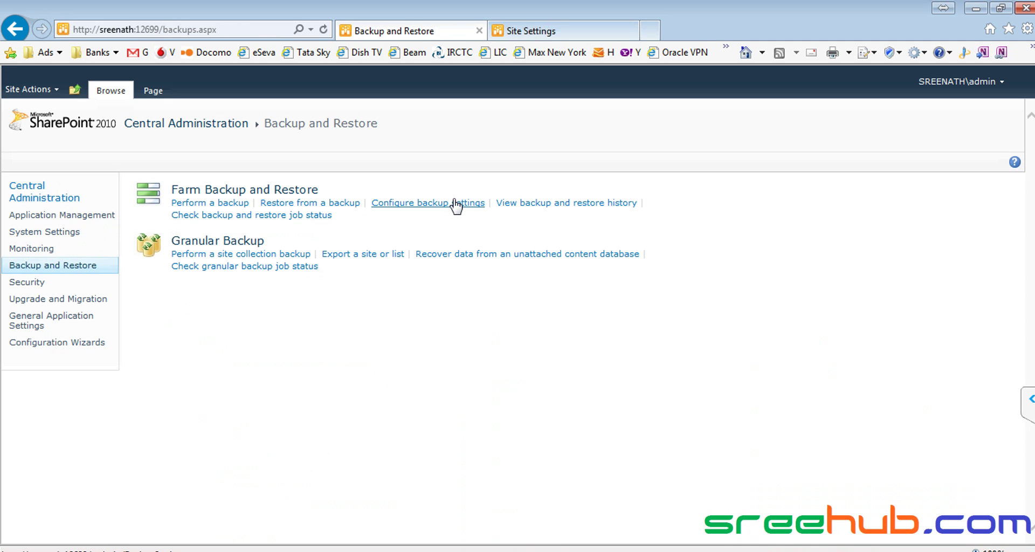
{"action": "key", "text": "alt+Tab"}
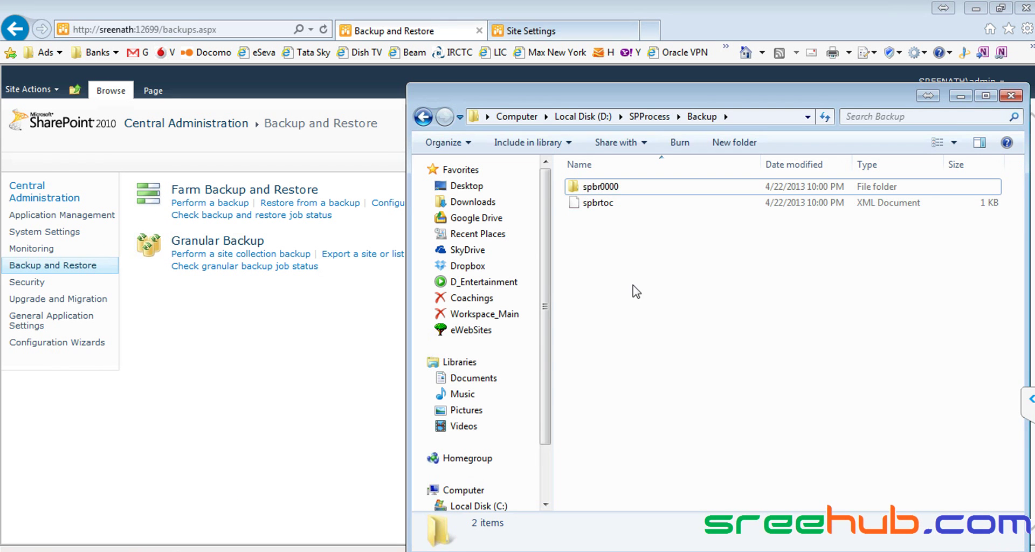
{"action": "left_click_drag", "start_coordinate": [602, 263], "coordinate": [607, 181]}
{"action": "left_click", "coordinate": [277, 372]}
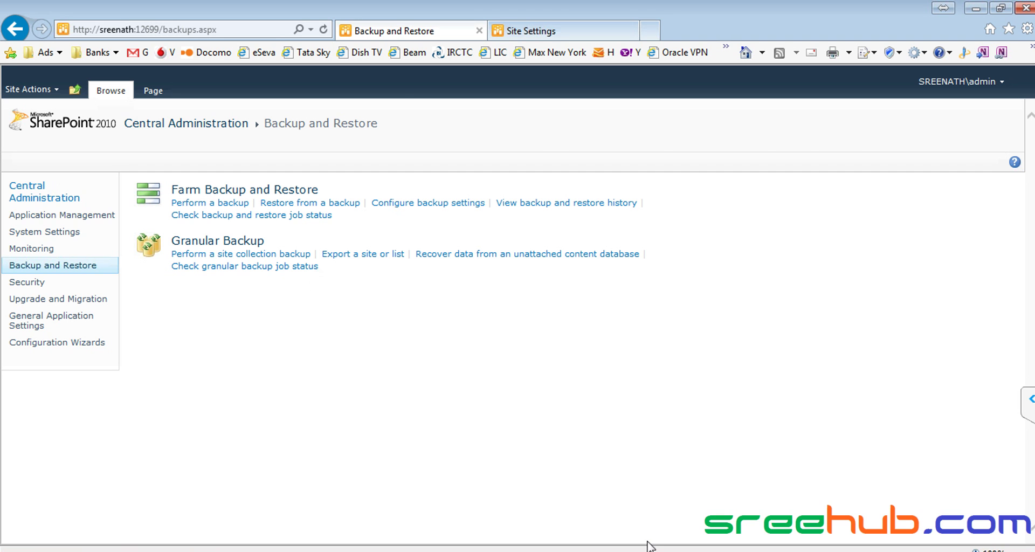
{"action": "left_click", "coordinate": [628, 549]}
{"action": "left_click", "coordinate": [659, 263]}
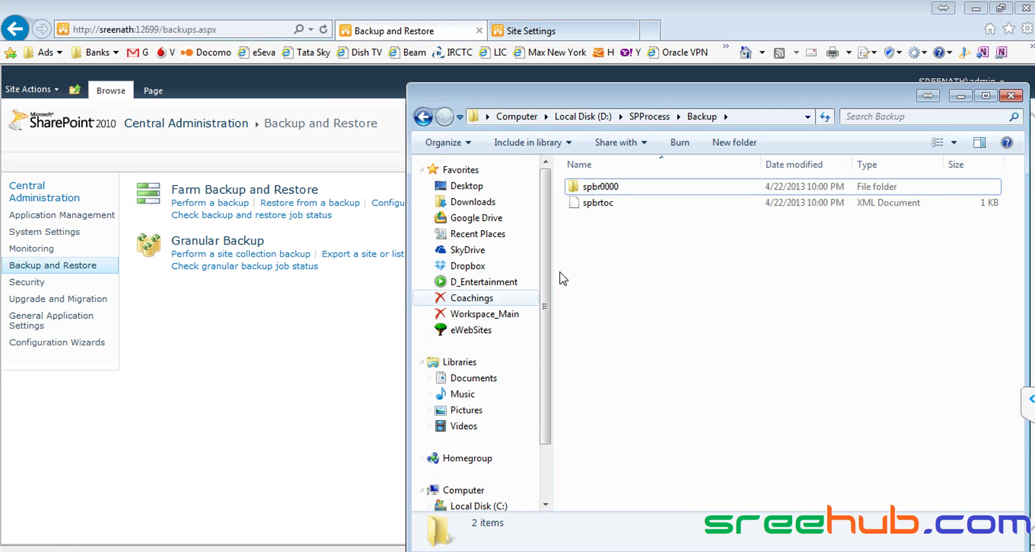
{"action": "left_click", "coordinate": [238, 297]}
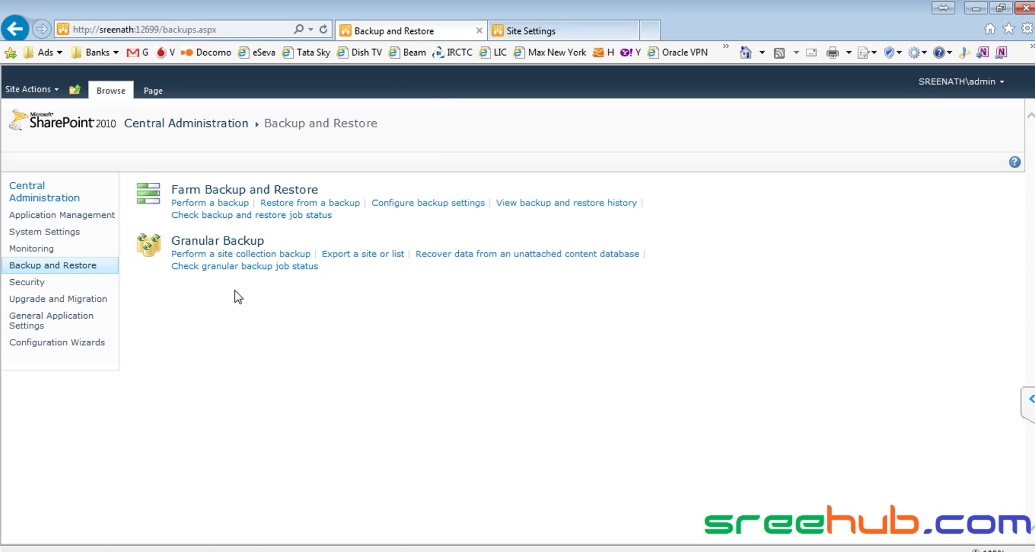
Step: Open Restore from a backup and refresh the backup history for the directory D:\SPProcess\Backup
{"action": "left_click", "coordinate": [344, 209]}
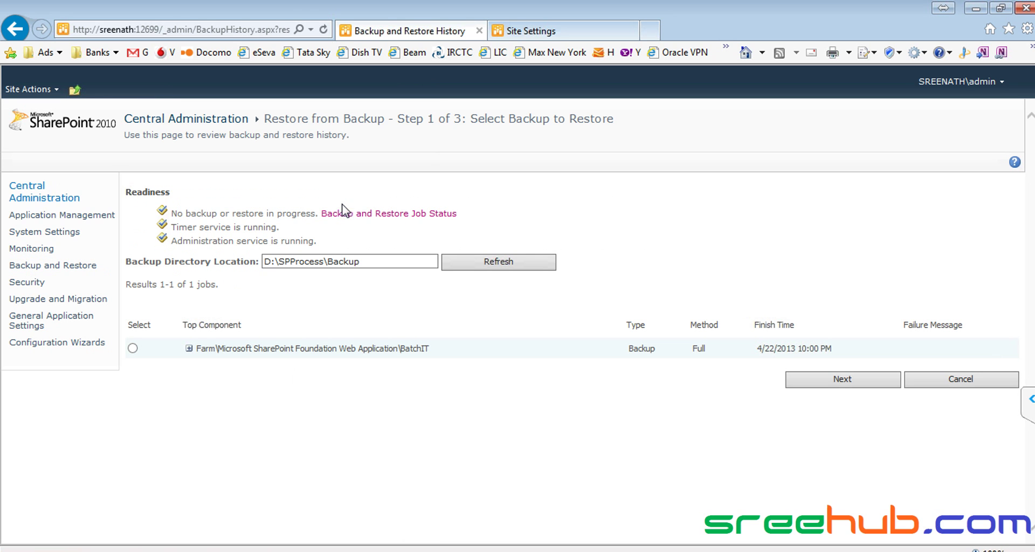
{"action": "left_click_drag", "start_coordinate": [388, 263], "coordinate": [270, 264]}
{"action": "left_click", "coordinate": [380, 258]}
{"action": "triple_click", "coordinate": [371, 261]}
{"action": "left_click", "coordinate": [377, 260]}
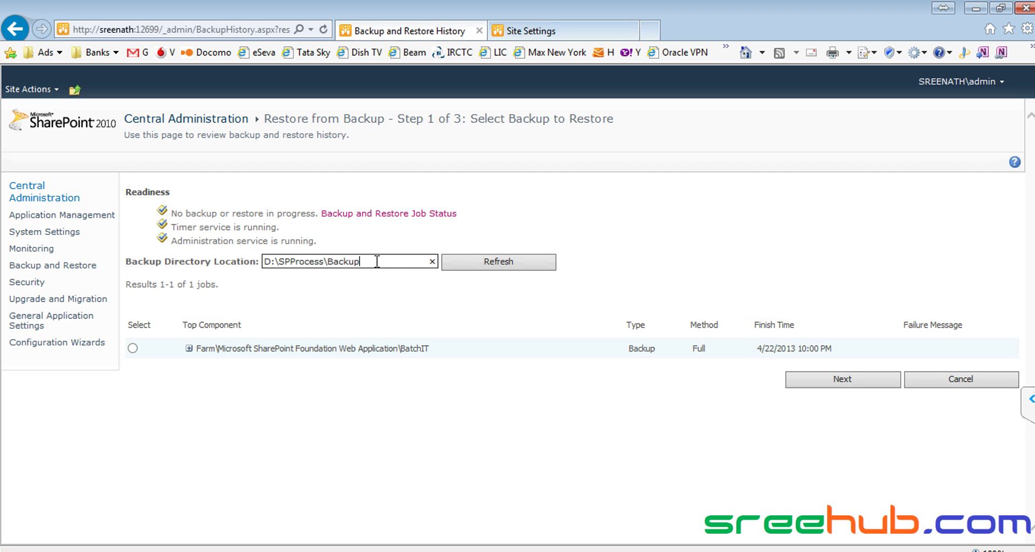
{"action": "left_click", "coordinate": [512, 261]}
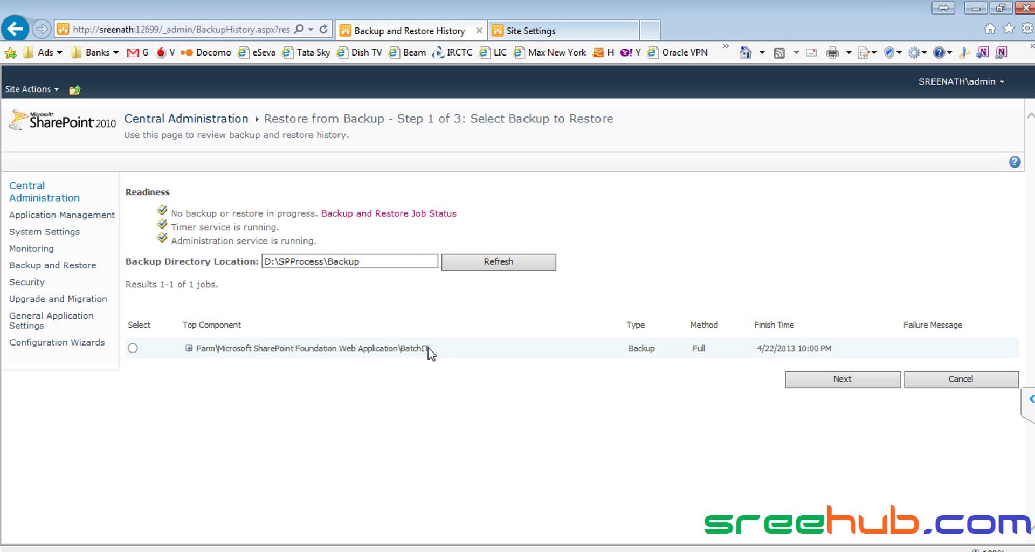
{"action": "left_click_drag", "start_coordinate": [445, 353], "coordinate": [400, 350]}
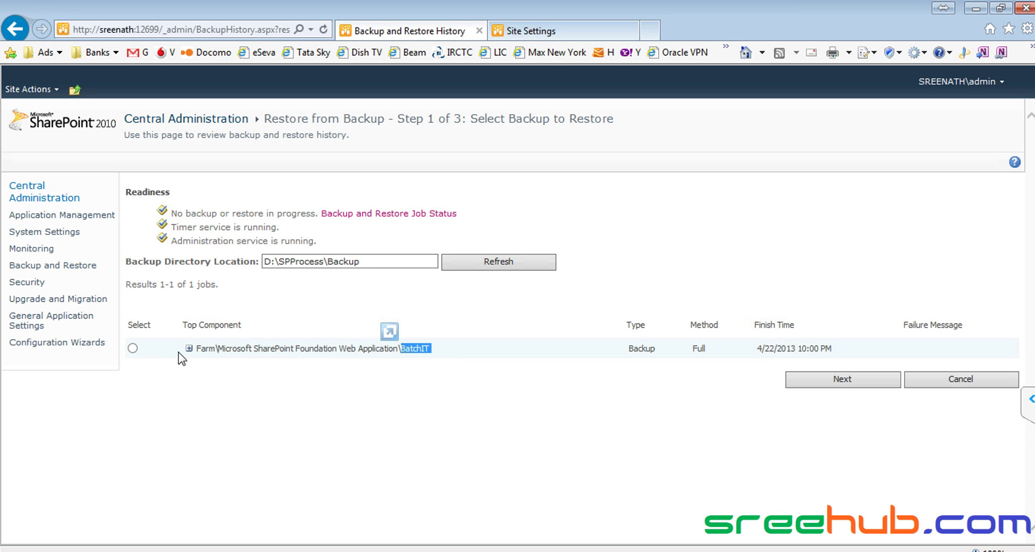
Step: Try the backup directory location D:\SPProcess\Backu, and change it back to D:\SPProcess\Backup with a refresh of the history
{"action": "left_click", "coordinate": [406, 261]}
{"action": "key", "text": "BackSpace"}
{"action": "left_click", "coordinate": [534, 270]}
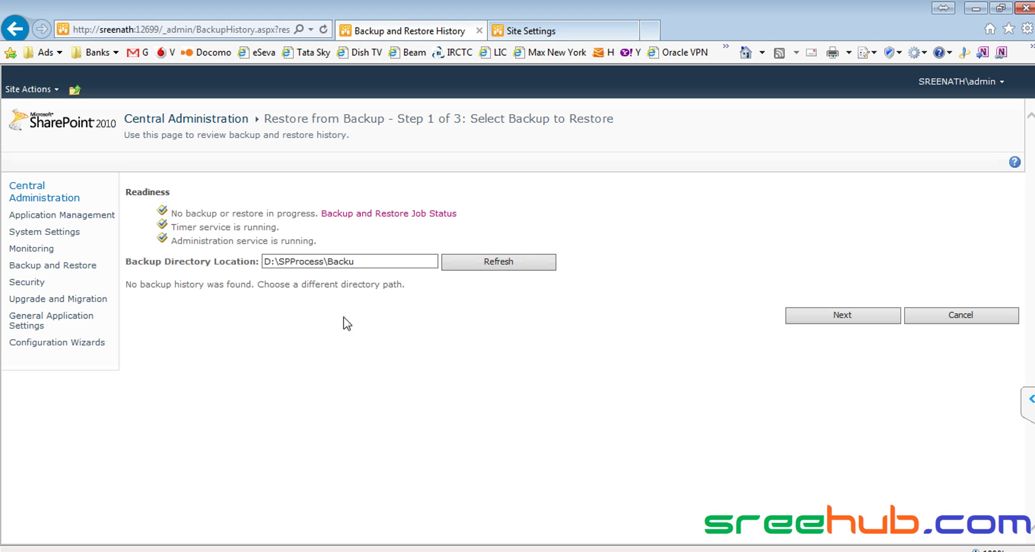
{"action": "left_click_drag", "start_coordinate": [124, 287], "coordinate": [420, 291]}
{"action": "left_click", "coordinate": [325, 266]}
{"action": "left_click", "coordinate": [387, 262]}
{"action": "type", "text": "p"}
{"action": "left_click", "coordinate": [490, 264]}
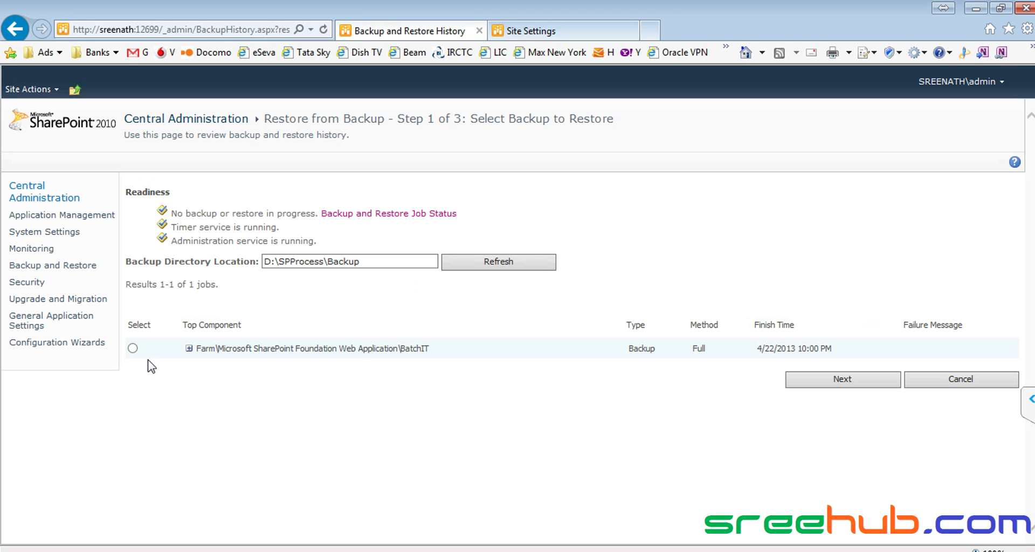
Step: Expand the BatchIT backup entry, examine its details such as the start time, and collapse it again
{"action": "left_click", "coordinate": [188, 348]}
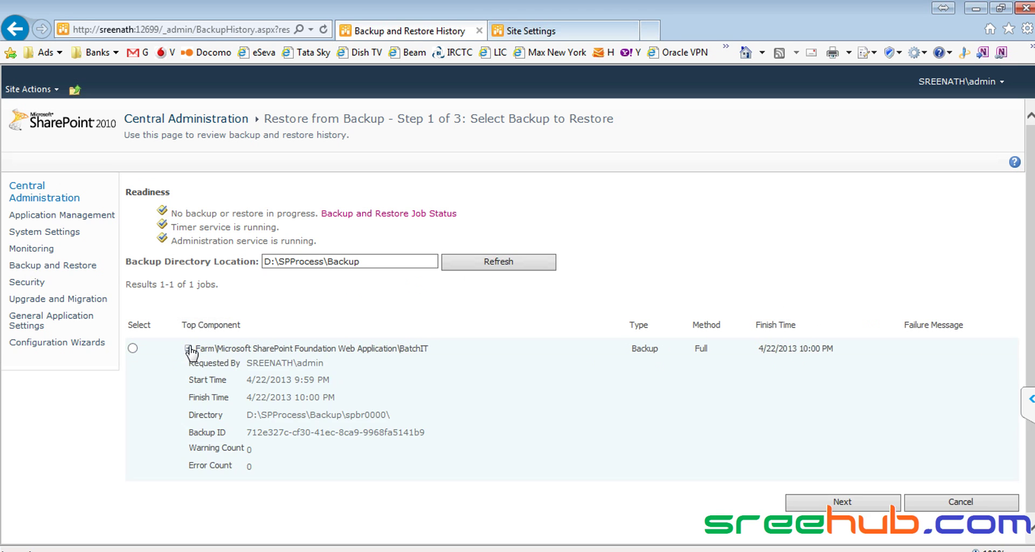
{"action": "left_click_drag", "start_coordinate": [182, 348], "coordinate": [286, 409]}
{"action": "left_click", "coordinate": [236, 395]}
{"action": "left_click_drag", "start_coordinate": [184, 380], "coordinate": [312, 382]}
{"action": "left_click", "coordinate": [360, 376]}
{"action": "left_click_drag", "start_coordinate": [189, 381], "coordinate": [345, 381]}
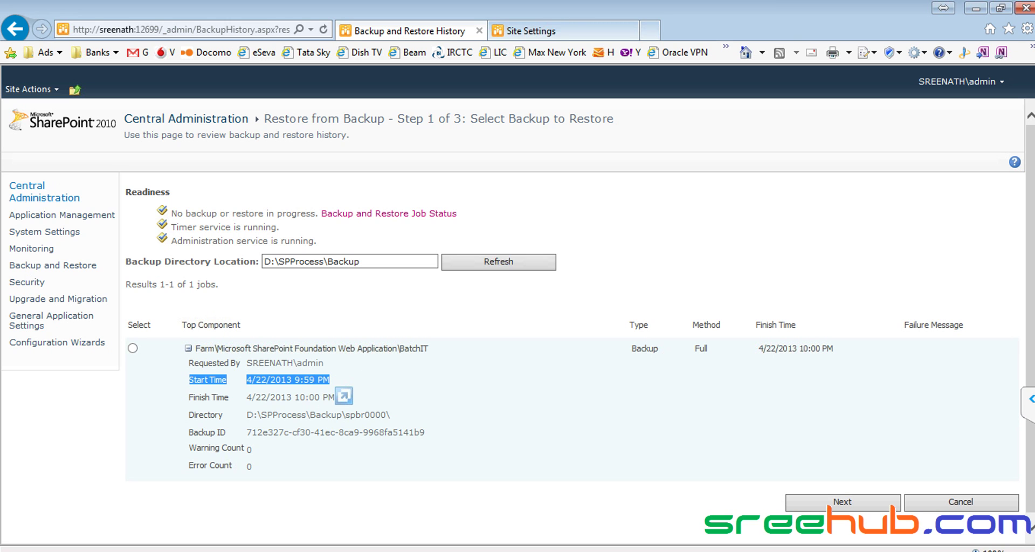
{"action": "left_click", "coordinate": [634, 476]}
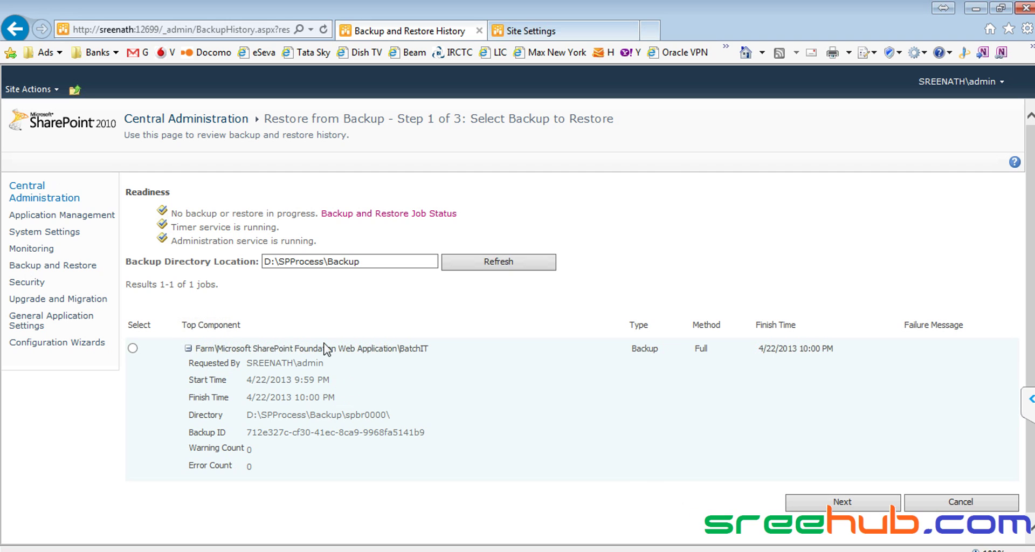
{"action": "left_click", "coordinate": [189, 349]}
Step: Choose the full BatchIT backup as the one to restore and proceed to the component selection
{"action": "left_click", "coordinate": [133, 348]}
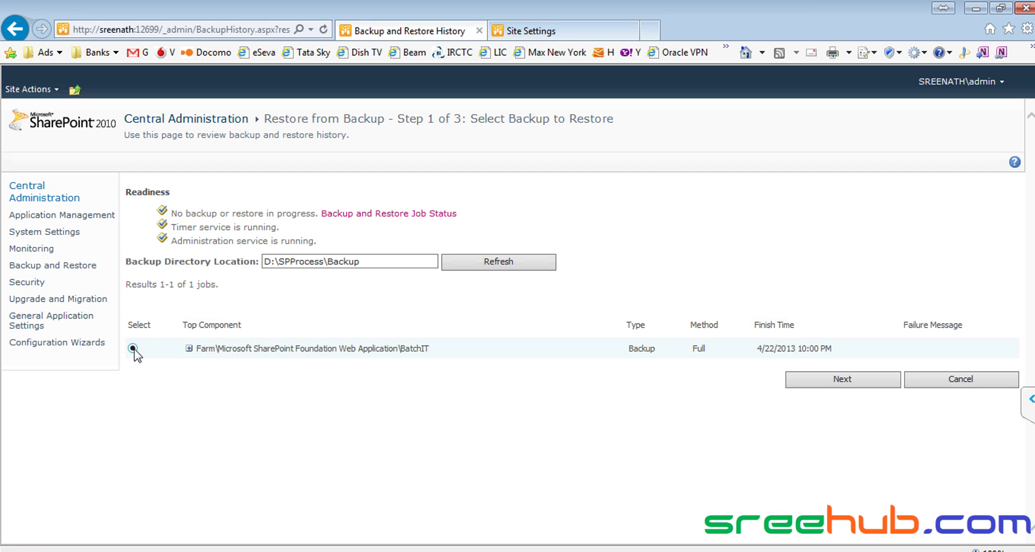
{"action": "left_click", "coordinate": [846, 380]}
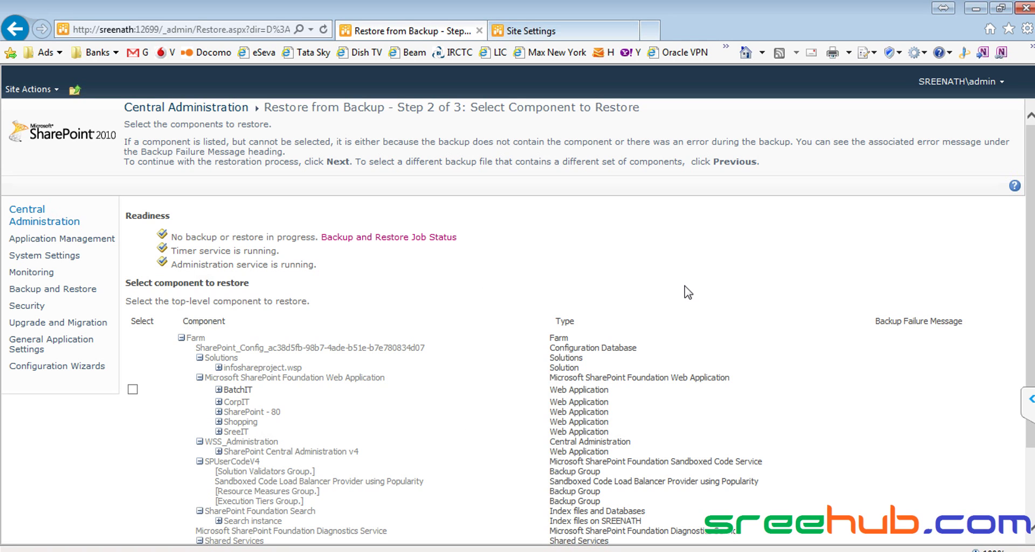
{"action": "left_click_drag", "start_coordinate": [472, 107], "coordinate": [671, 108]}
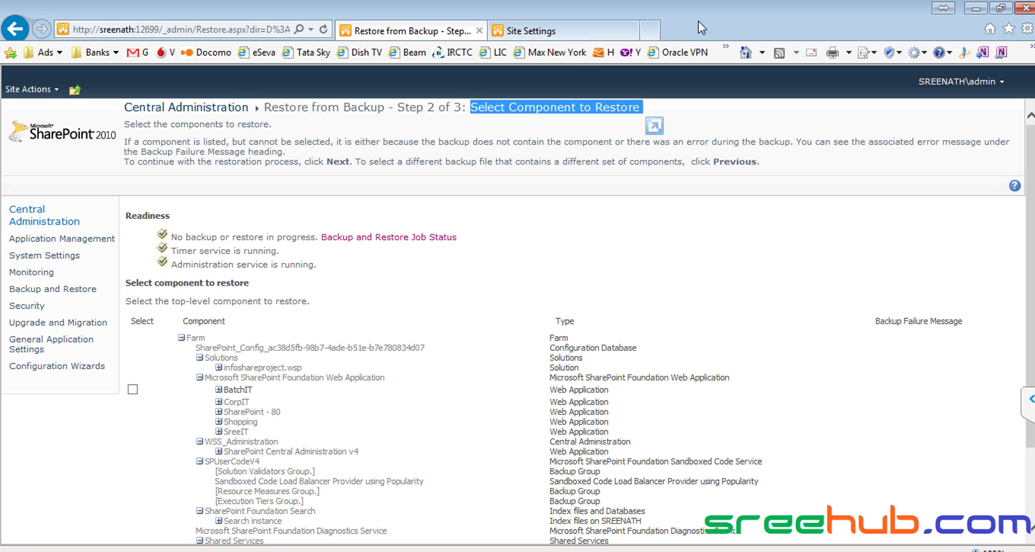
{"action": "left_click", "coordinate": [622, 265]}
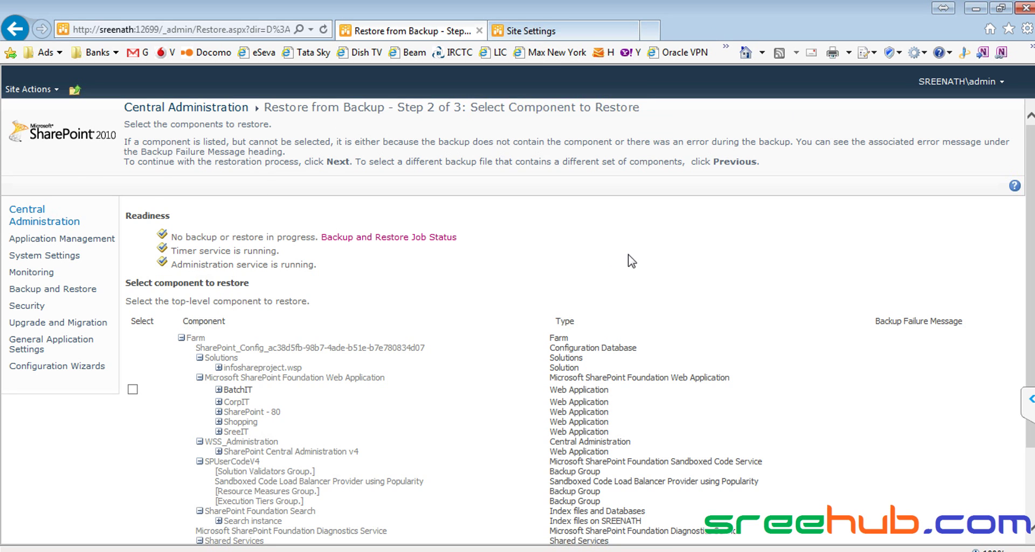
Step: Expand BatchIT among the restorable components, examine its contents, and glance at the backup folder again
{"action": "scroll", "coordinate": [615, 270], "scroll_direction": "down", "scroll_amount": 3}
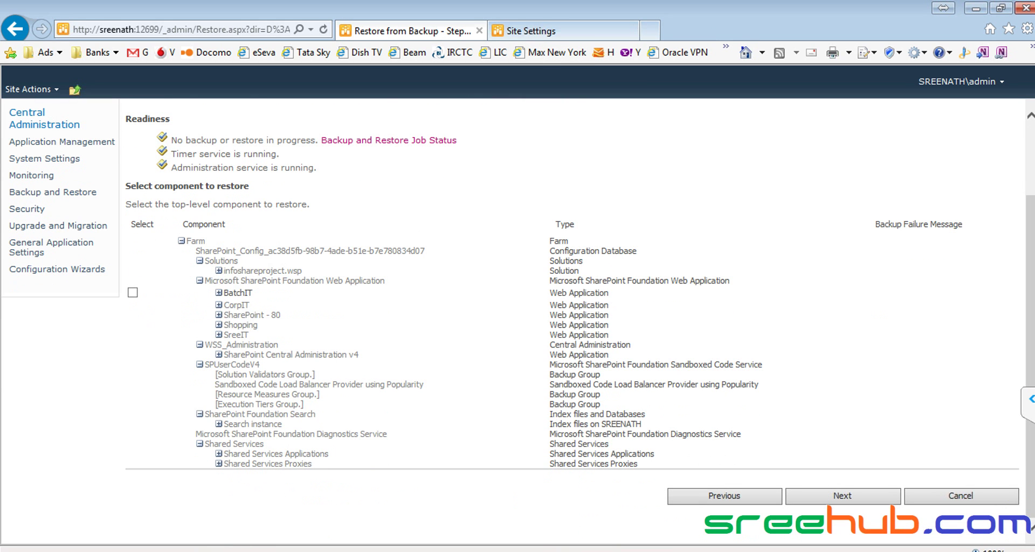
{"action": "left_click", "coordinate": [219, 293]}
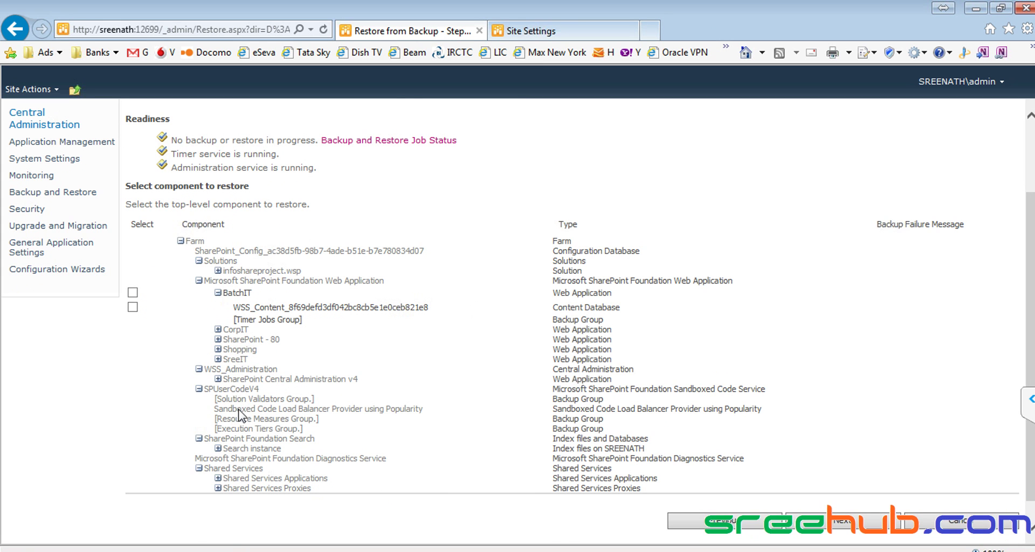
{"action": "key", "text": "alt+Tab"}
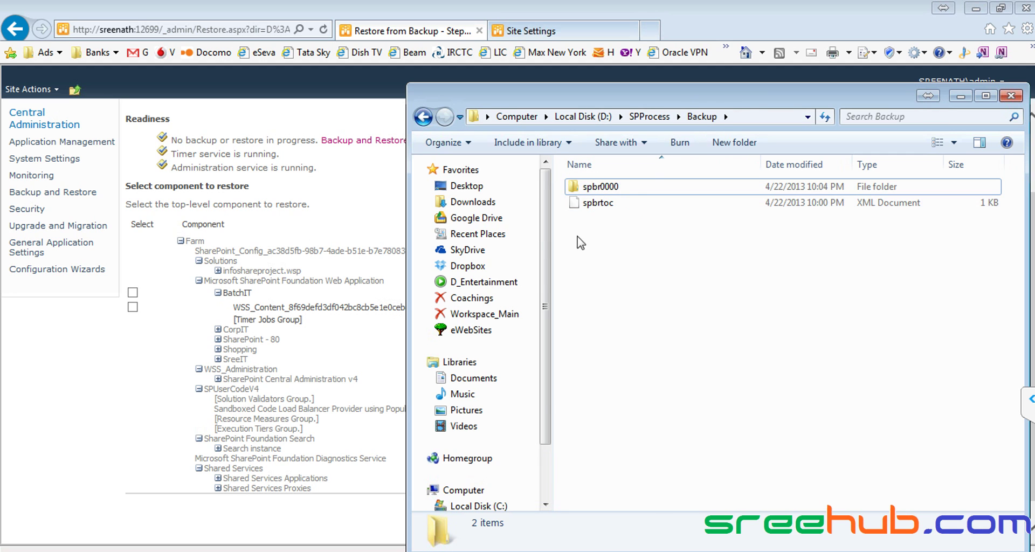
{"action": "left_click", "coordinate": [264, 197]}
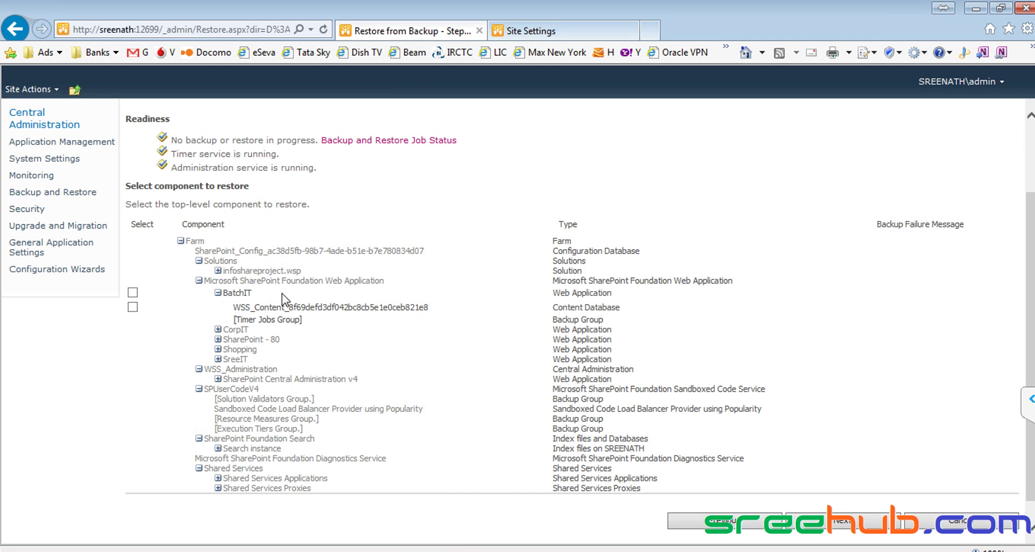
{"action": "scroll", "coordinate": [347, 319], "scroll_direction": "up", "scroll_amount": 3}
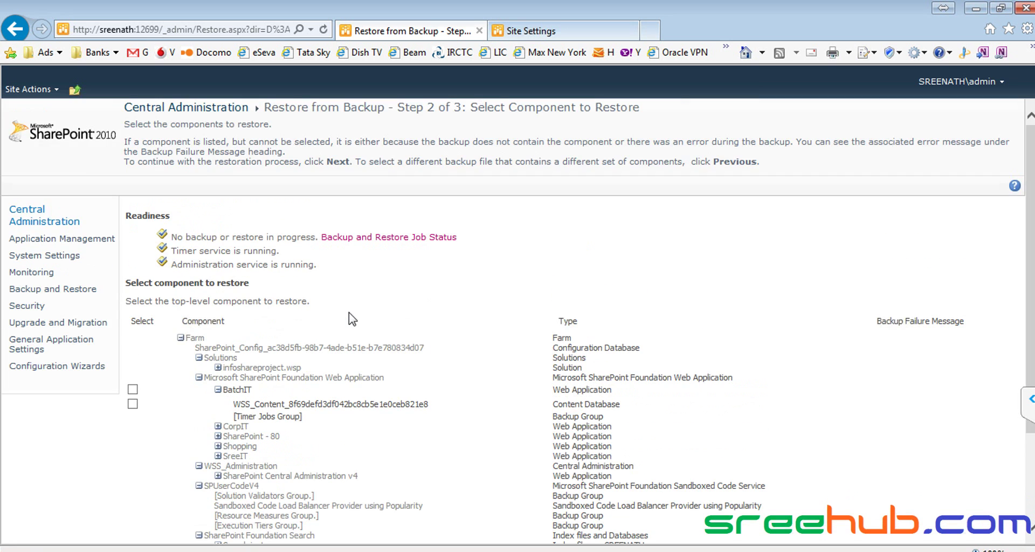
{"action": "scroll", "coordinate": [348, 319], "scroll_direction": "down", "scroll_amount": 3}
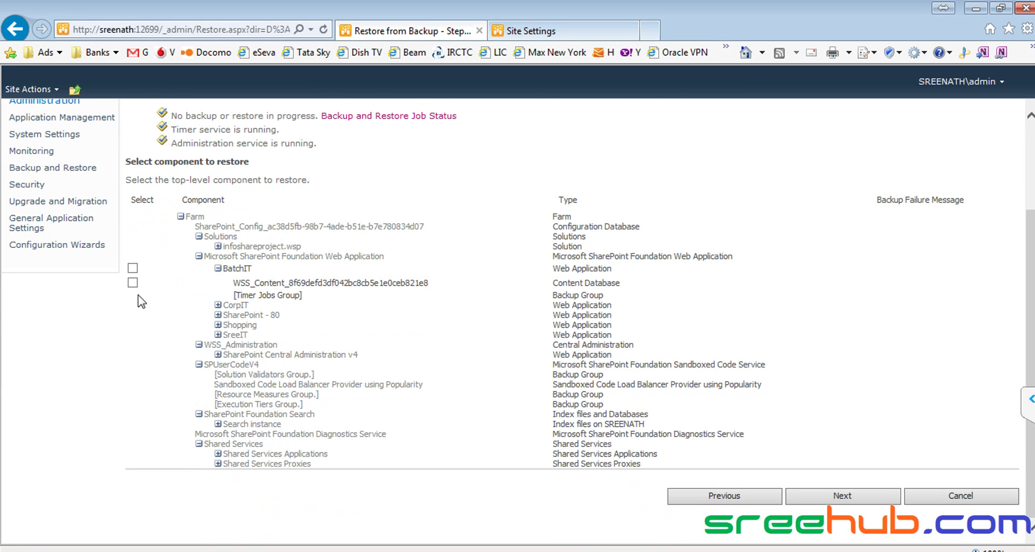
Step: Select the BatchIT web application together with its WSS_Content database for restoring and proceed to the restore options
{"action": "left_click", "coordinate": [132, 283]}
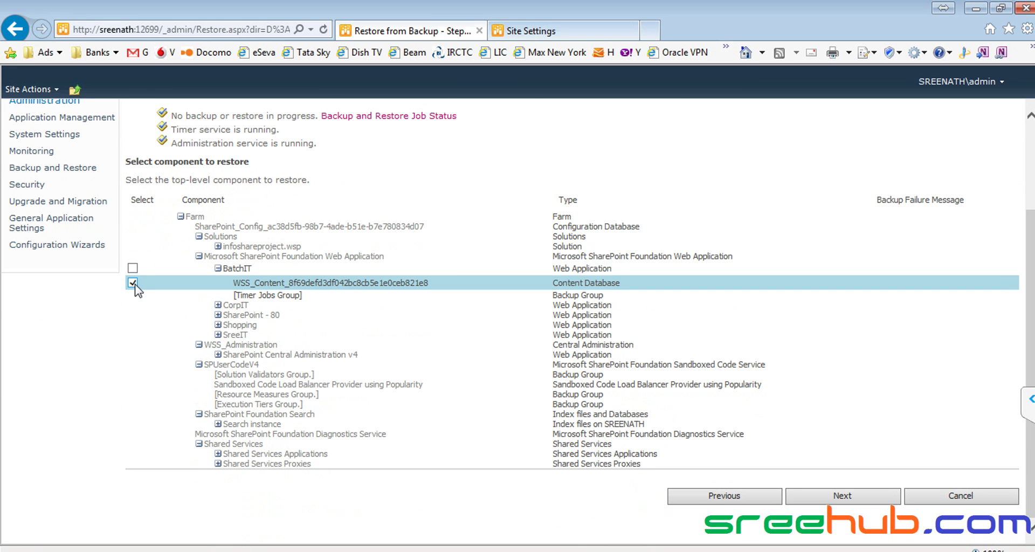
{"action": "left_click", "coordinate": [133, 268]}
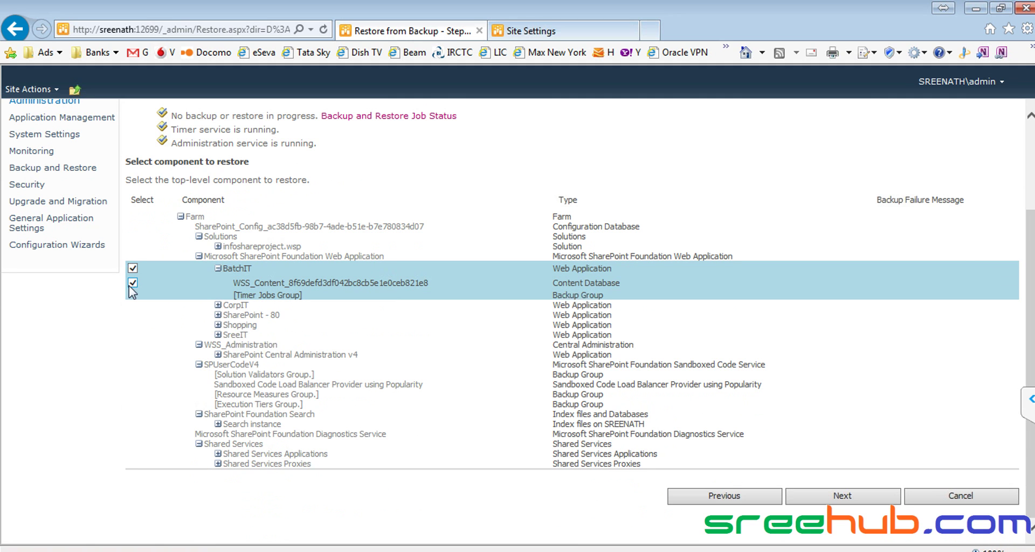
{"action": "left_click", "coordinate": [833, 497]}
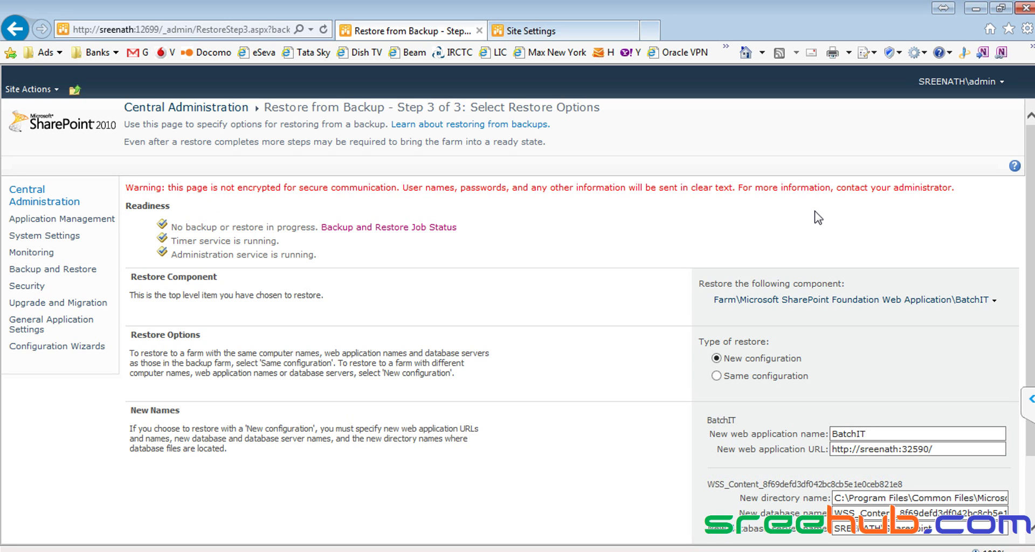
Step: Examine the restore options for BatchIT, including the new web application name and the warning about unencrypted communication
{"action": "scroll", "coordinate": [531, 265], "scroll_direction": "down", "scroll_amount": 3}
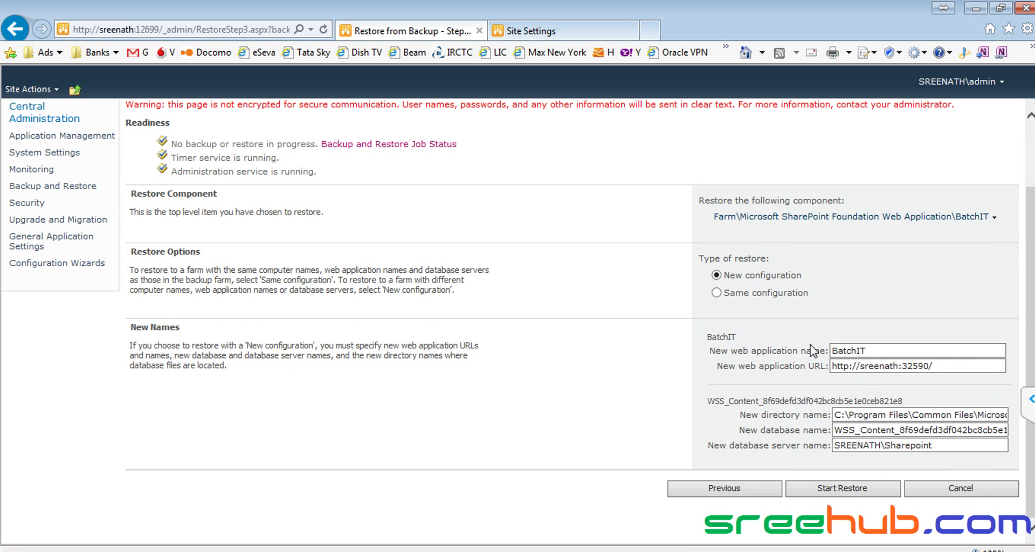
{"action": "left_click_drag", "start_coordinate": [878, 353], "coordinate": [786, 351]}
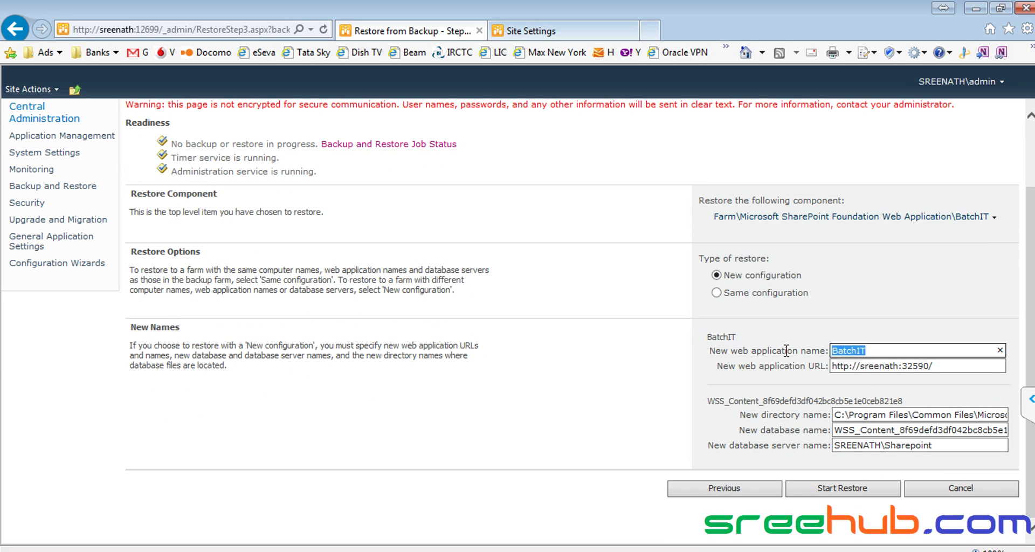
{"action": "left_click", "coordinate": [878, 351]}
{"action": "scroll", "coordinate": [917, 382], "scroll_direction": "up", "scroll_amount": 2}
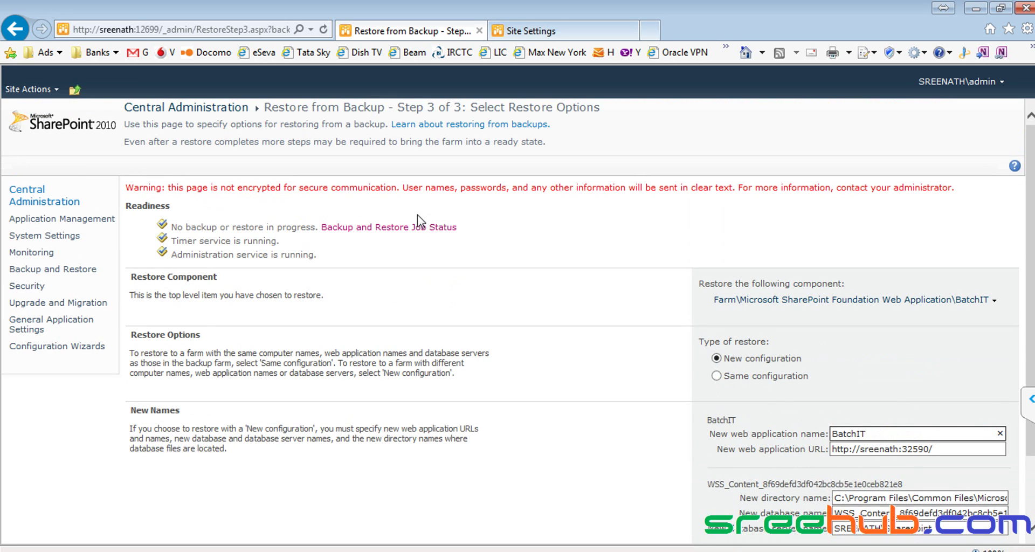
{"action": "left_click_drag", "start_coordinate": [127, 188], "coordinate": [871, 194]}
{"action": "left_click", "coordinate": [825, 199]}
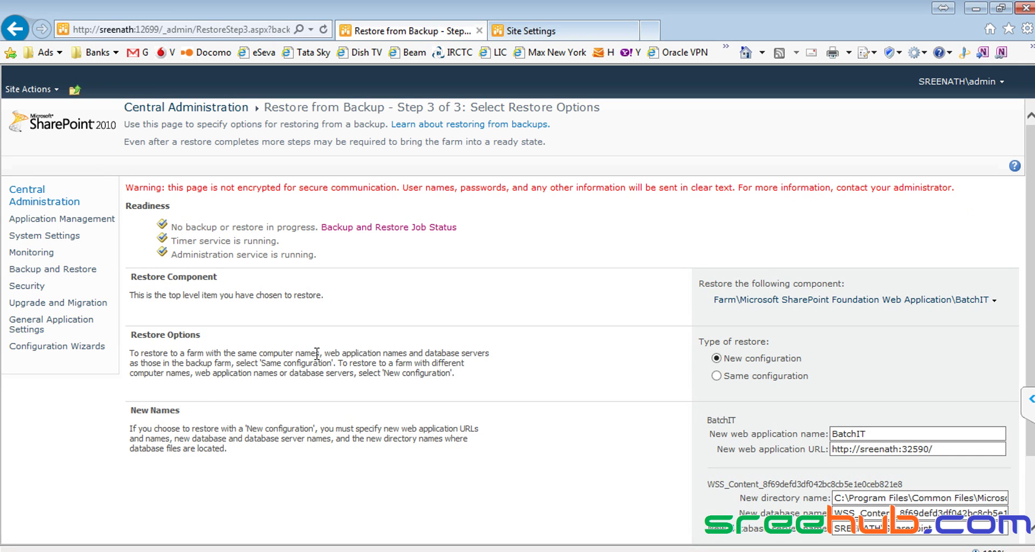
{"action": "scroll", "coordinate": [402, 334], "scroll_direction": "down", "scroll_amount": 2}
{"action": "left_click_drag", "start_coordinate": [905, 348], "coordinate": [749, 353]}
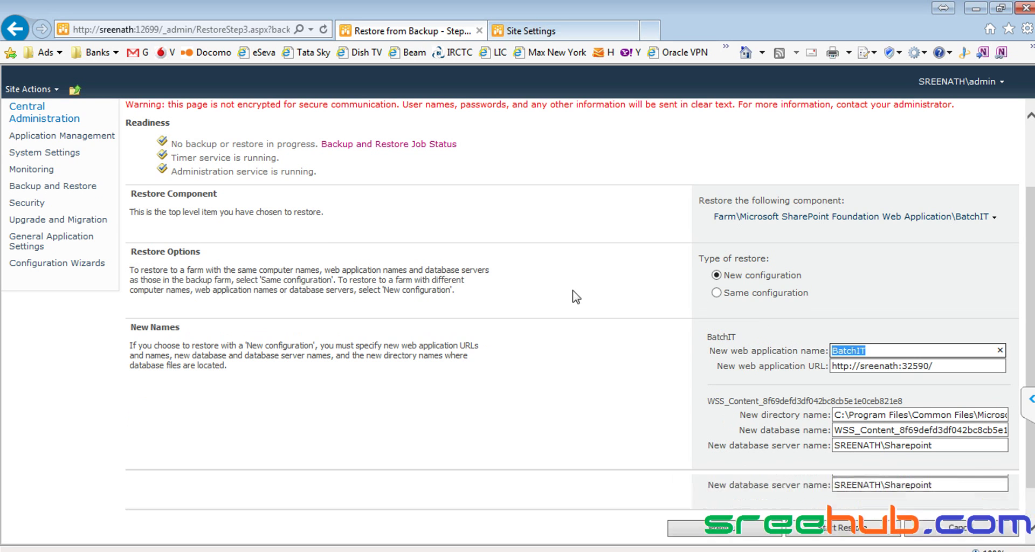
{"action": "scroll", "coordinate": [572, 291], "scroll_direction": "up", "scroll_amount": 3}
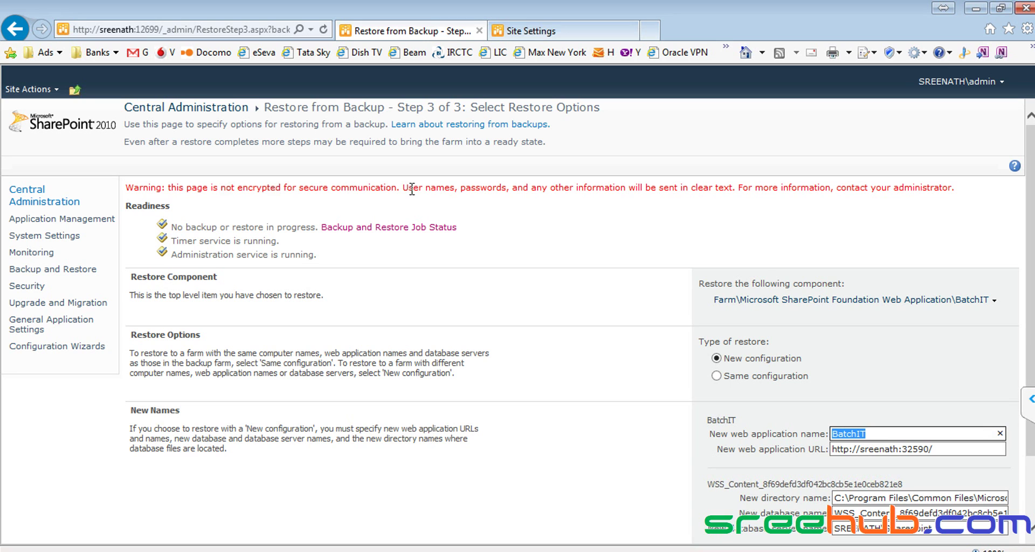
{"action": "left_click_drag", "start_coordinate": [404, 188], "coordinate": [507, 189]}
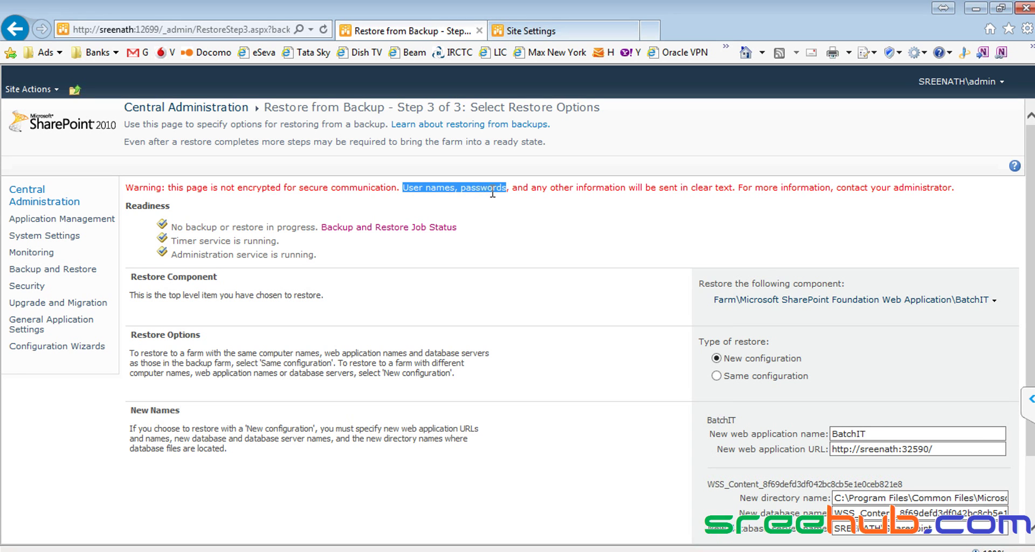
{"action": "left_click_drag", "start_coordinate": [219, 188], "coordinate": [332, 188]}
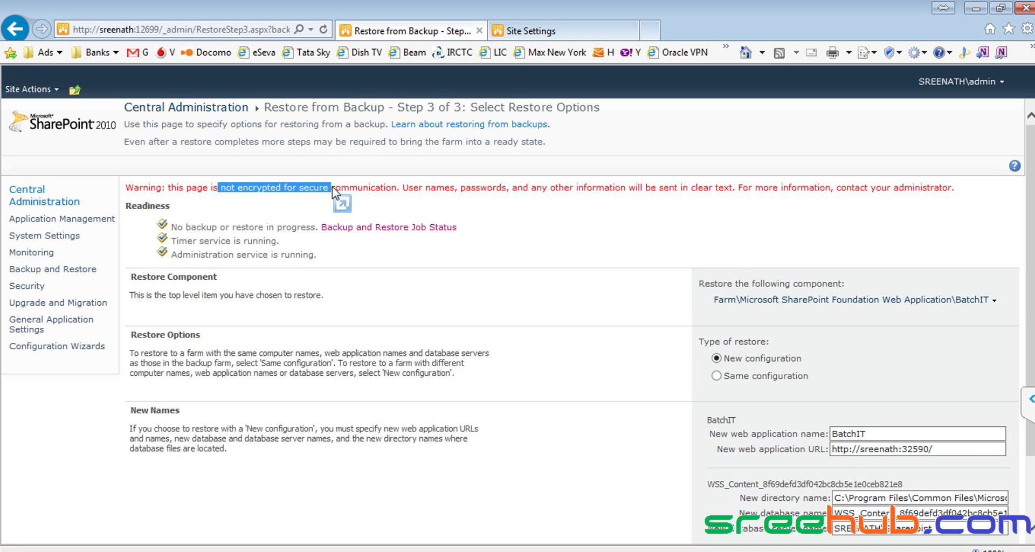
{"action": "scroll", "coordinate": [332, 187], "scroll_direction": "down", "scroll_amount": 3}
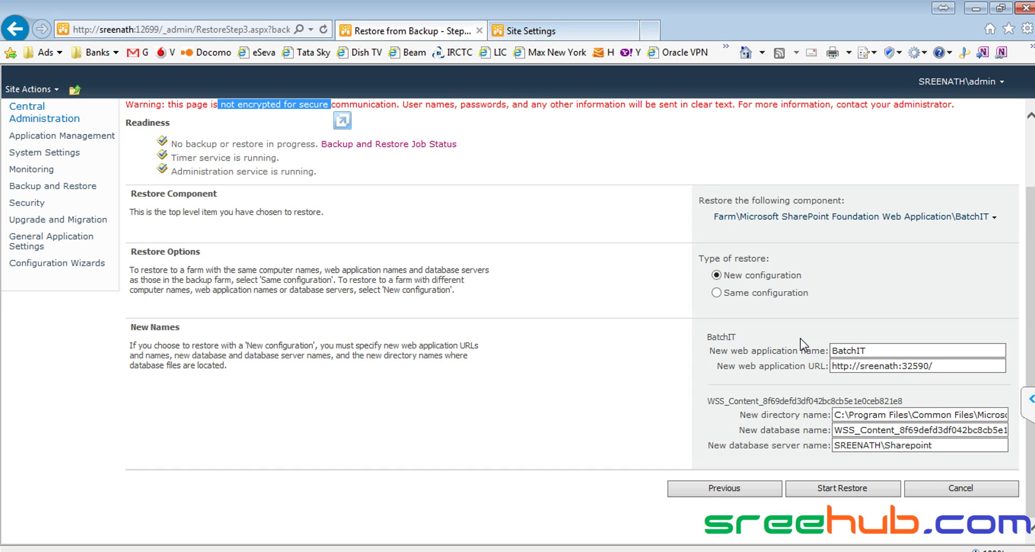
{"action": "key", "text": "alt+Tab"}
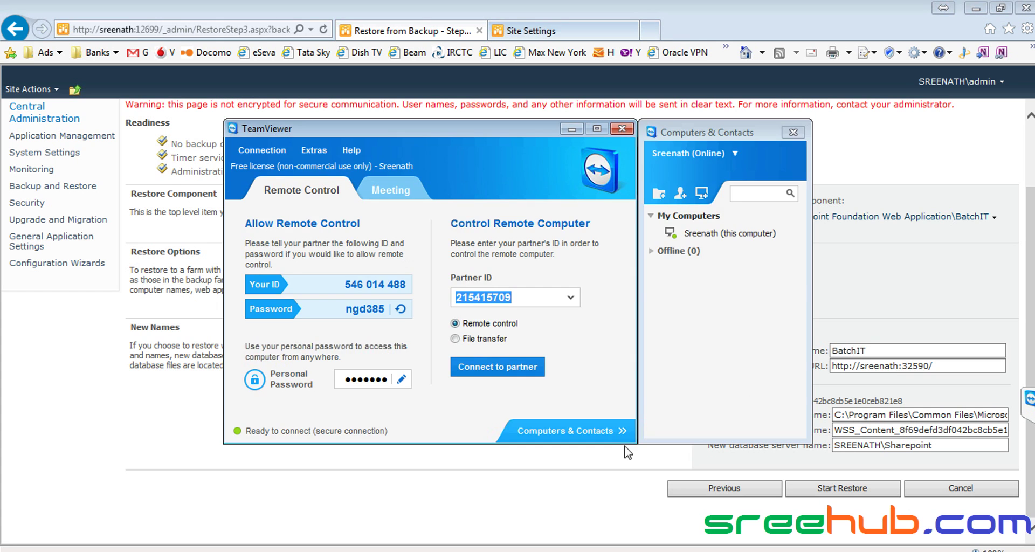
{"action": "left_click", "coordinate": [577, 510]}
{"action": "left_click", "coordinate": [1030, 398]}
{"action": "left_click", "coordinate": [836, 398]}
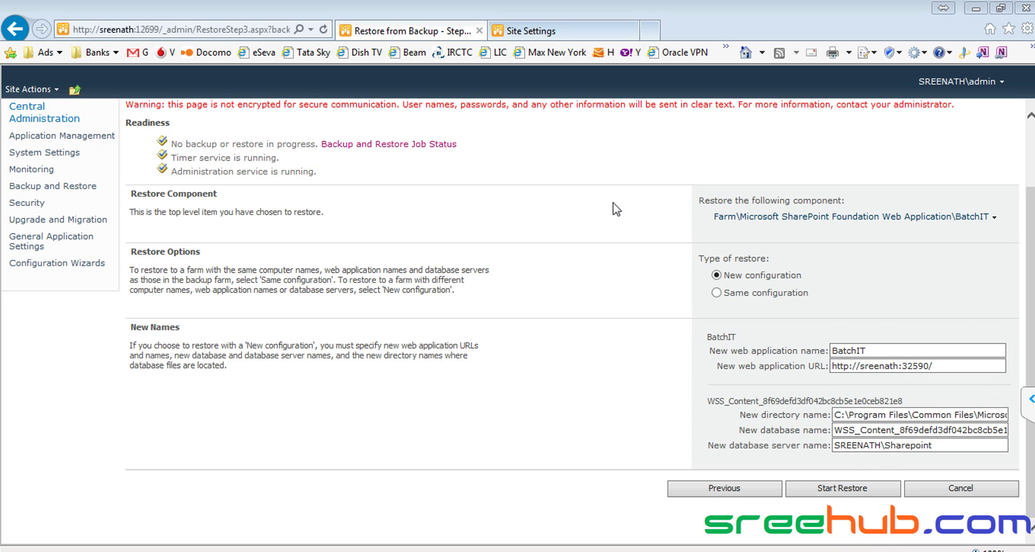
Step: Review the BatchIT restore options and start the restore with the new configuration type
{"action": "scroll", "coordinate": [452, 249], "scroll_direction": "up", "scroll_amount": 3}
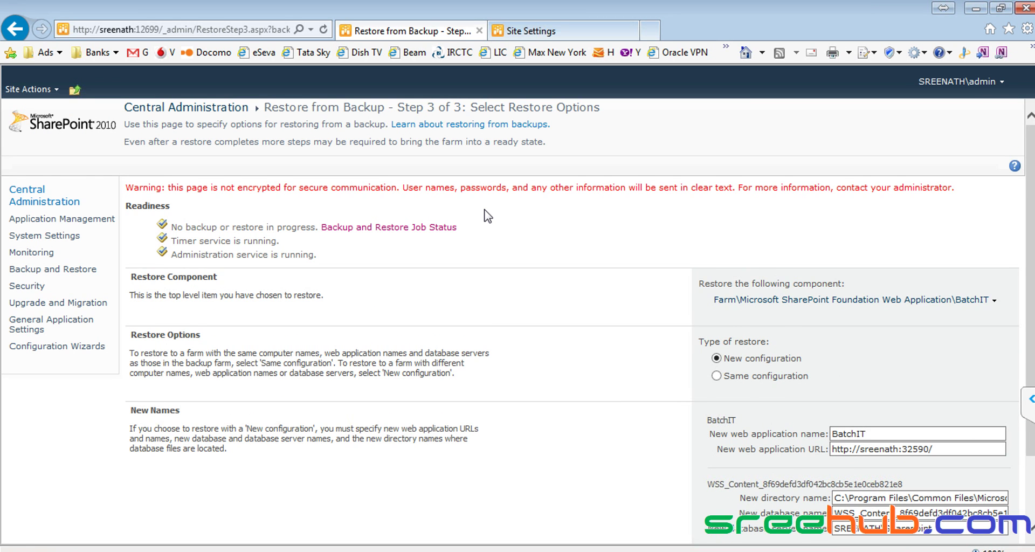
{"action": "scroll", "coordinate": [488, 216], "scroll_direction": "down", "scroll_amount": 3}
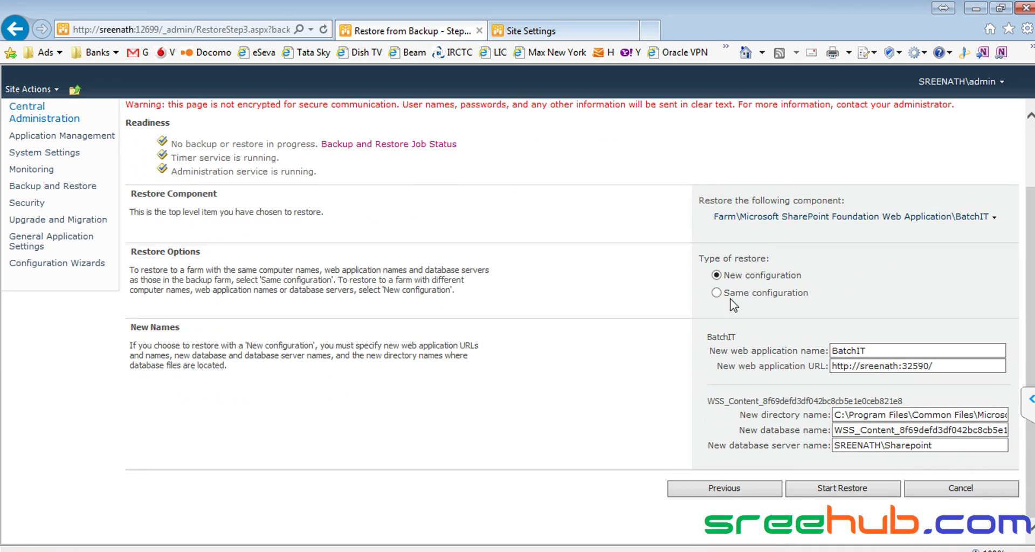
{"action": "left_click", "coordinate": [843, 493]}
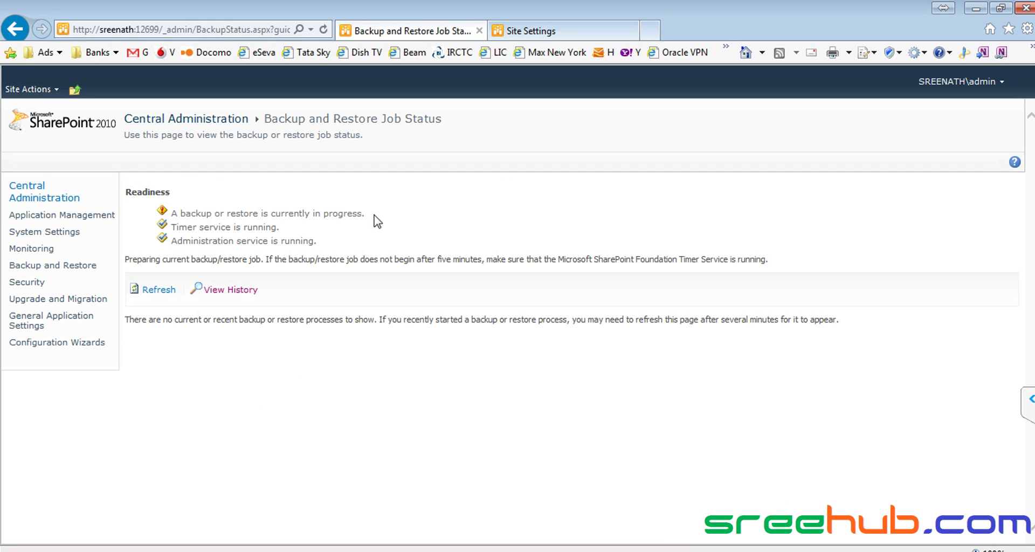
Step: Refresh the backup and restore job status repeatedly and examine the readiness line about the running job
{"action": "left_click", "coordinate": [167, 290]}
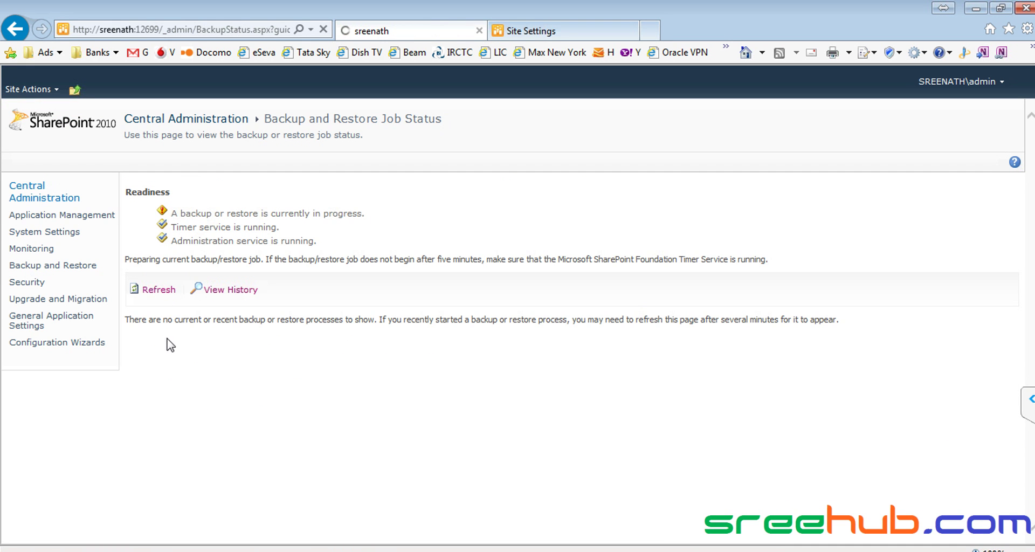
{"action": "left_click", "coordinate": [164, 291]}
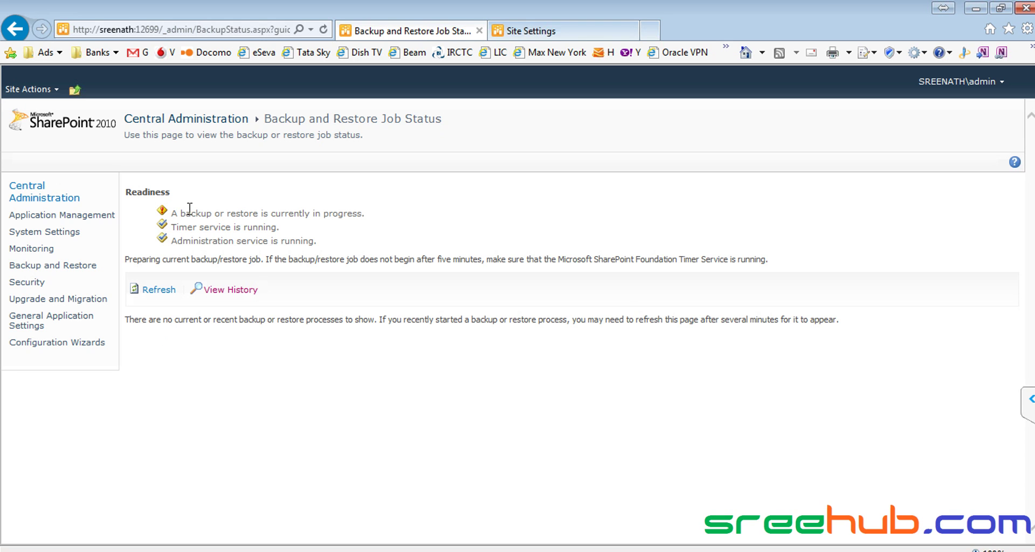
{"action": "left_click_drag", "start_coordinate": [180, 212], "coordinate": [371, 212]}
{"action": "left_click", "coordinate": [288, 218]}
{"action": "left_click", "coordinate": [159, 290]}
{"action": "left_click", "coordinate": [162, 296]}
Step: Reopen the farm backup and restore job status from the Backup and Restore page and refresh it
{"action": "left_click", "coordinate": [81, 266]}
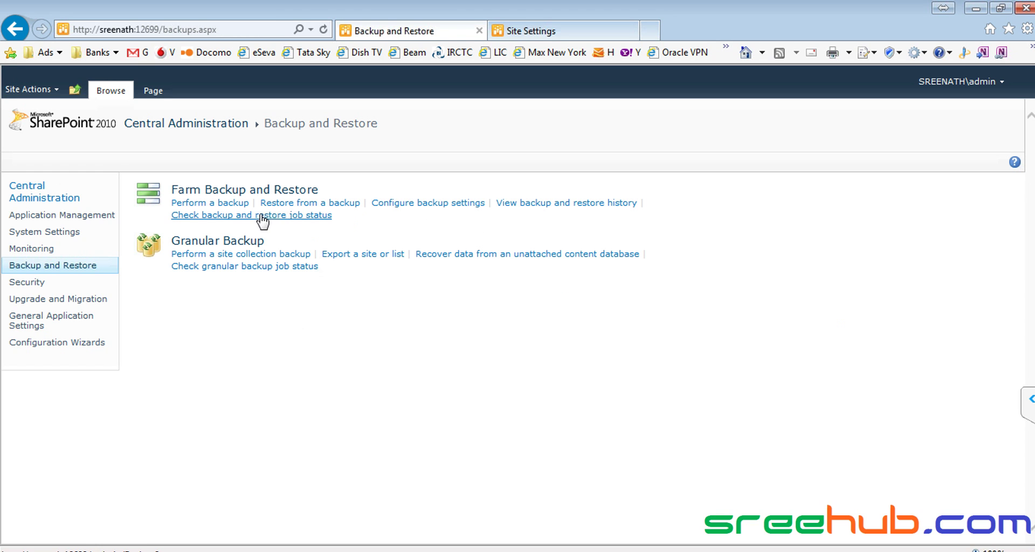
{"action": "left_click", "coordinate": [272, 218]}
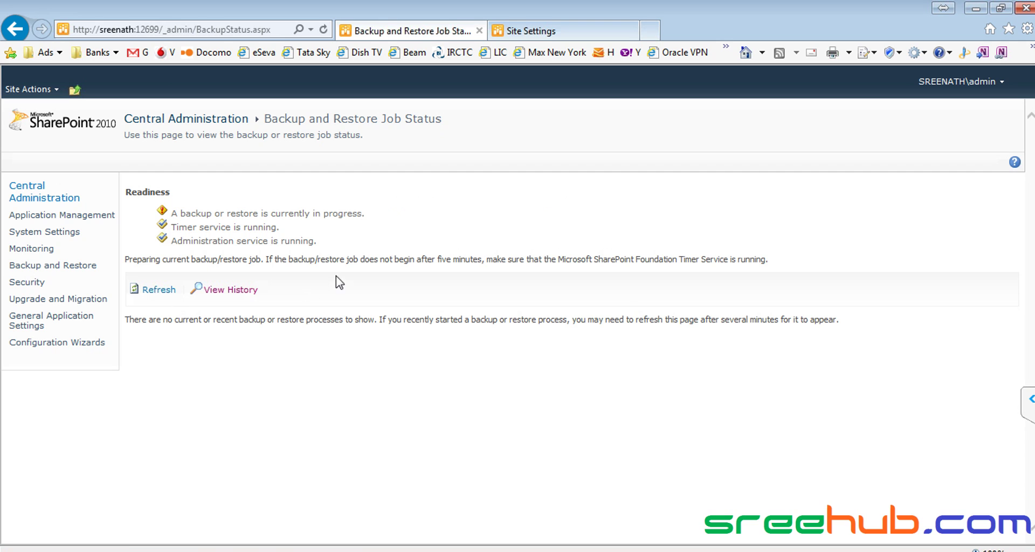
{"action": "left_click", "coordinate": [161, 294]}
{"action": "left_click", "coordinate": [144, 292]}
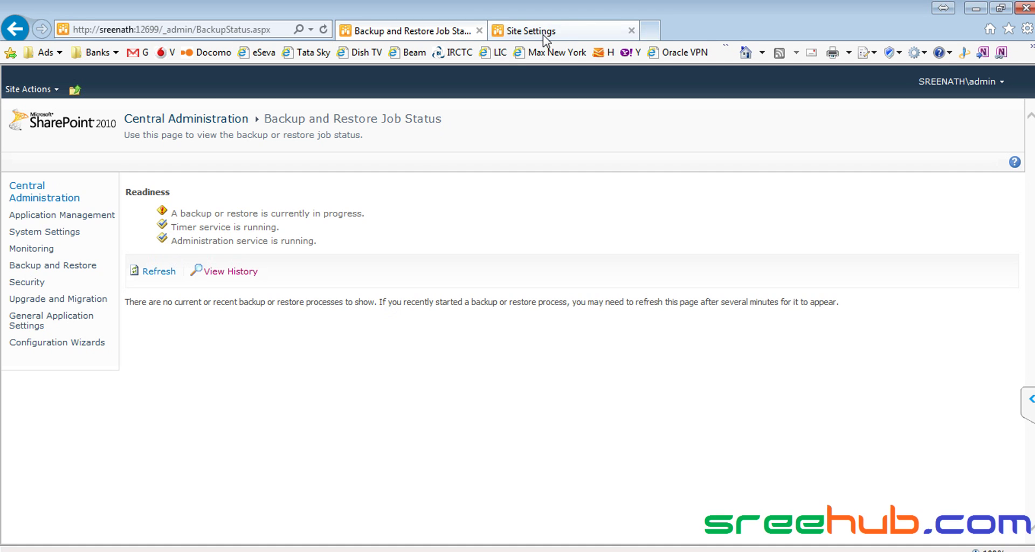
Step: Navigate up from the Info Instritute site settings, return to the restore job status and refresh it
{"action": "left_click", "coordinate": [528, 38]}
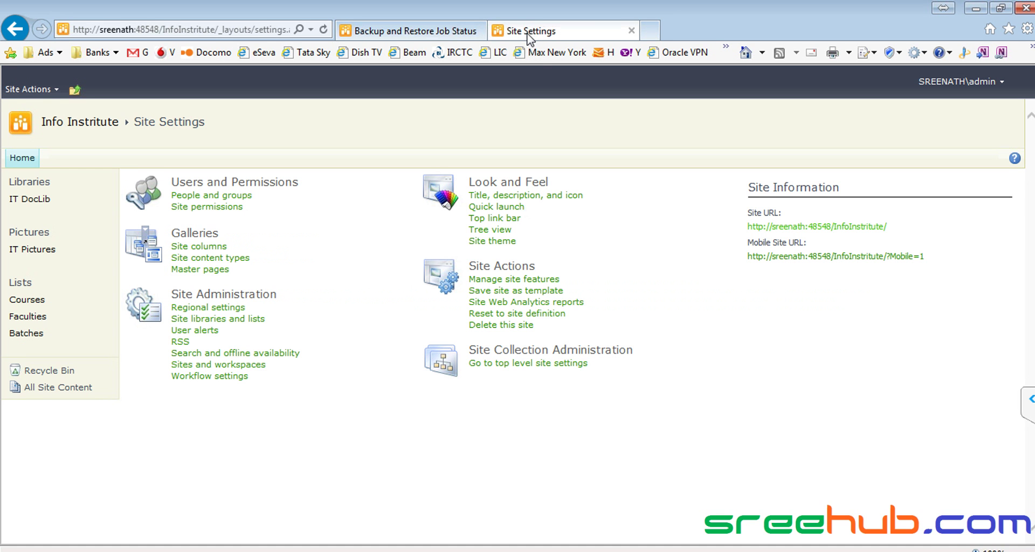
{"action": "left_click", "coordinate": [75, 89]}
{"action": "left_click", "coordinate": [124, 132]}
{"action": "left_click", "coordinate": [384, 31]}
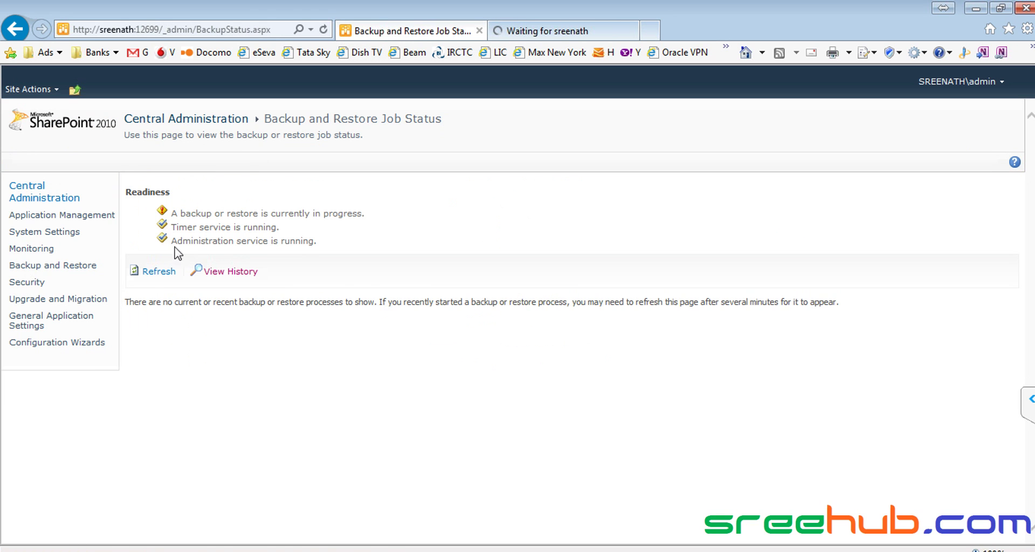
{"action": "left_click", "coordinate": [155, 273]}
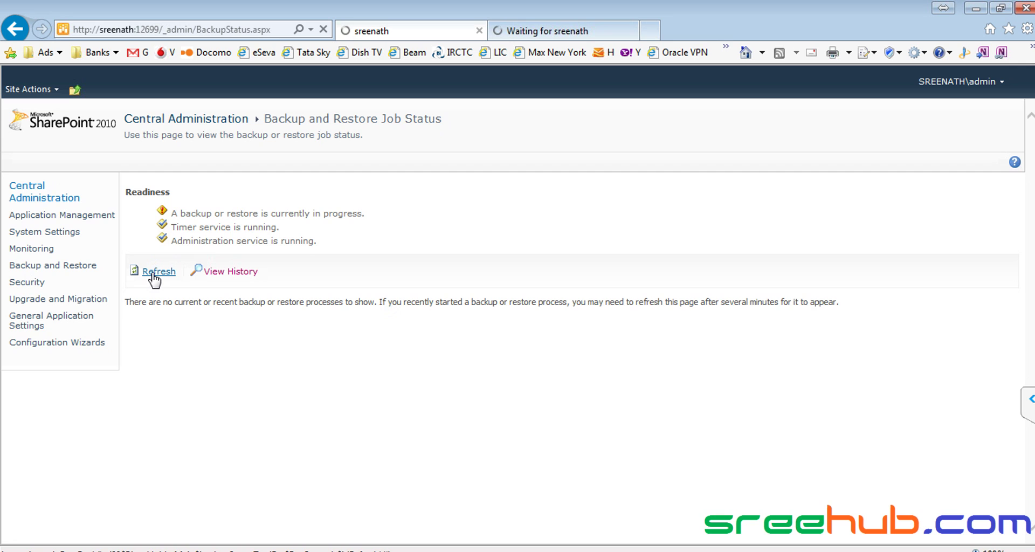